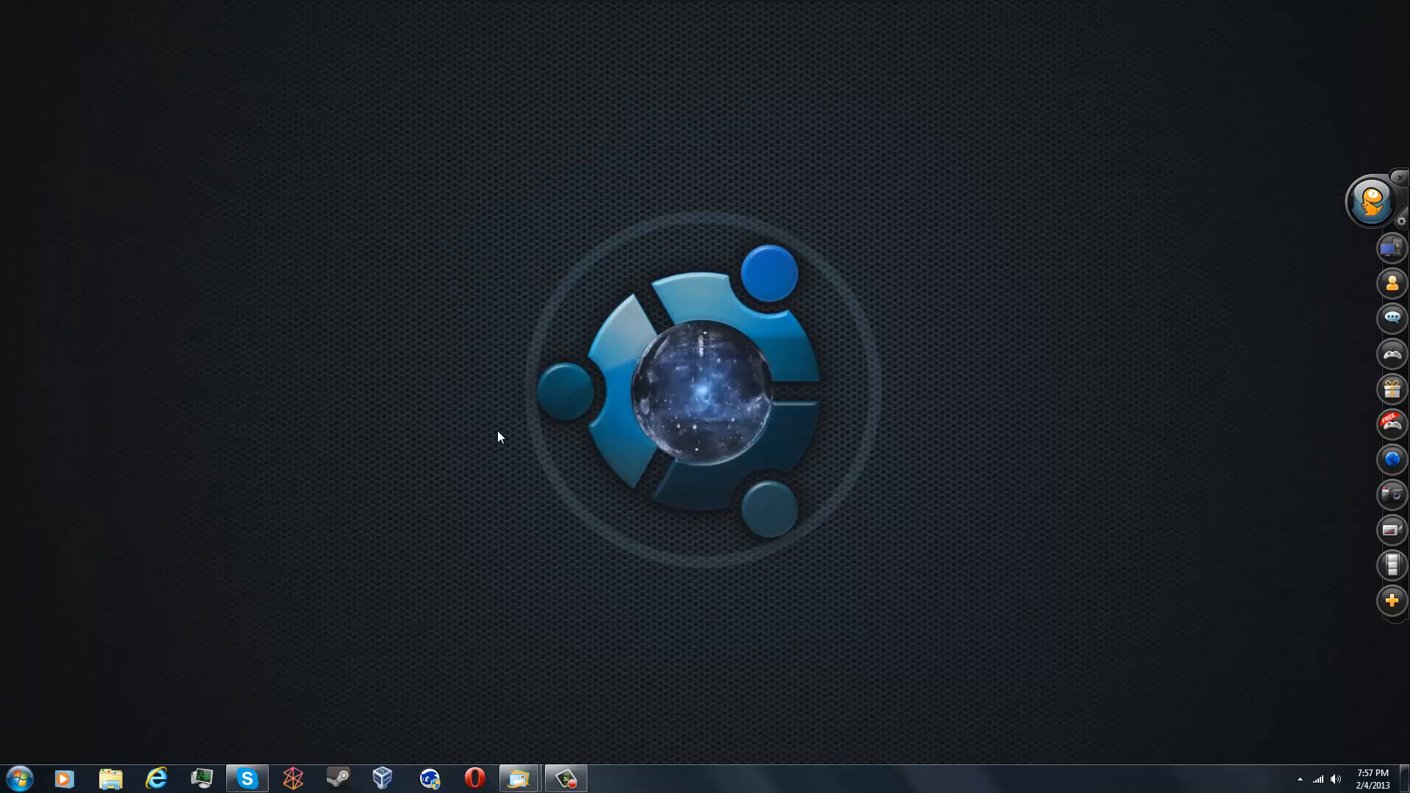
pyautogui.click(18, 778)
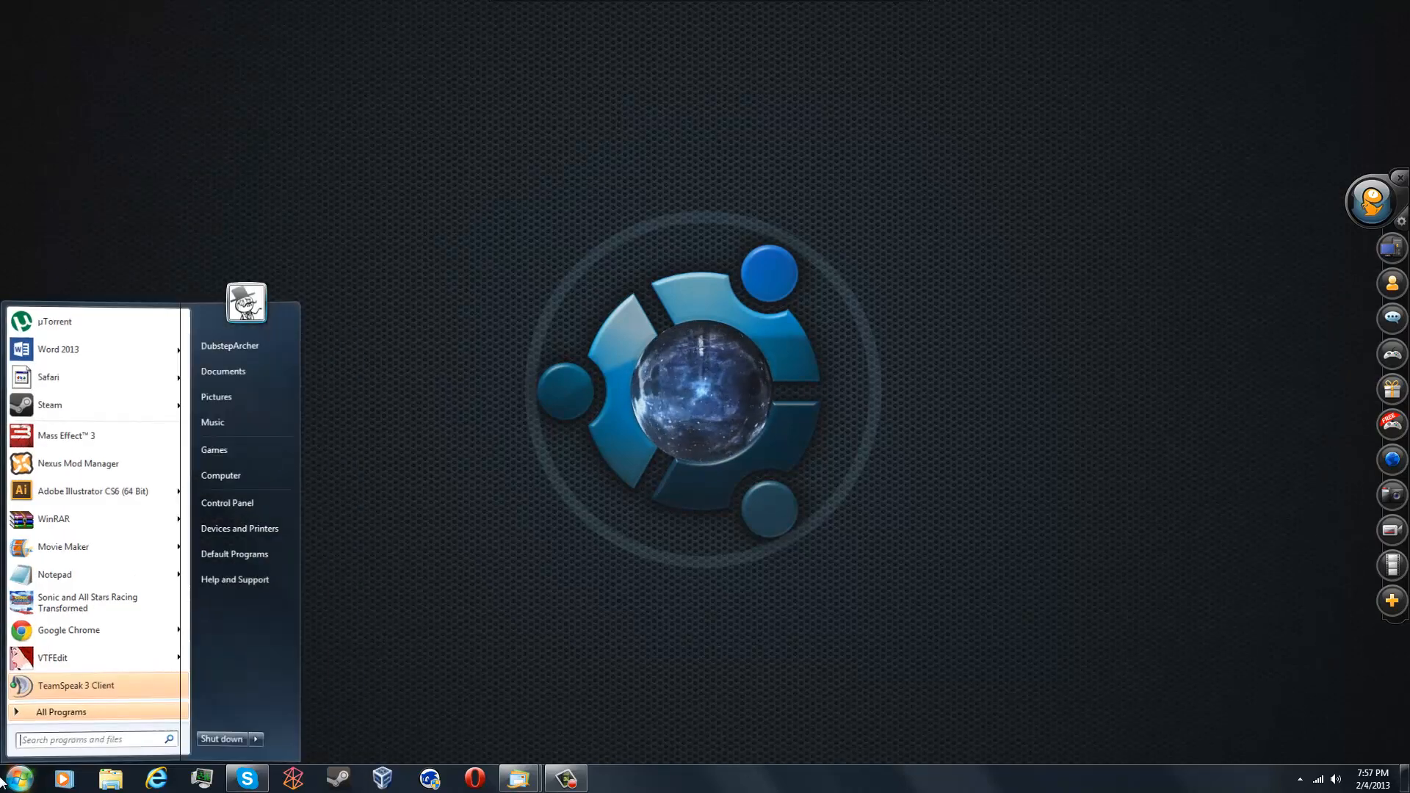
pyautogui.click(24, 376)
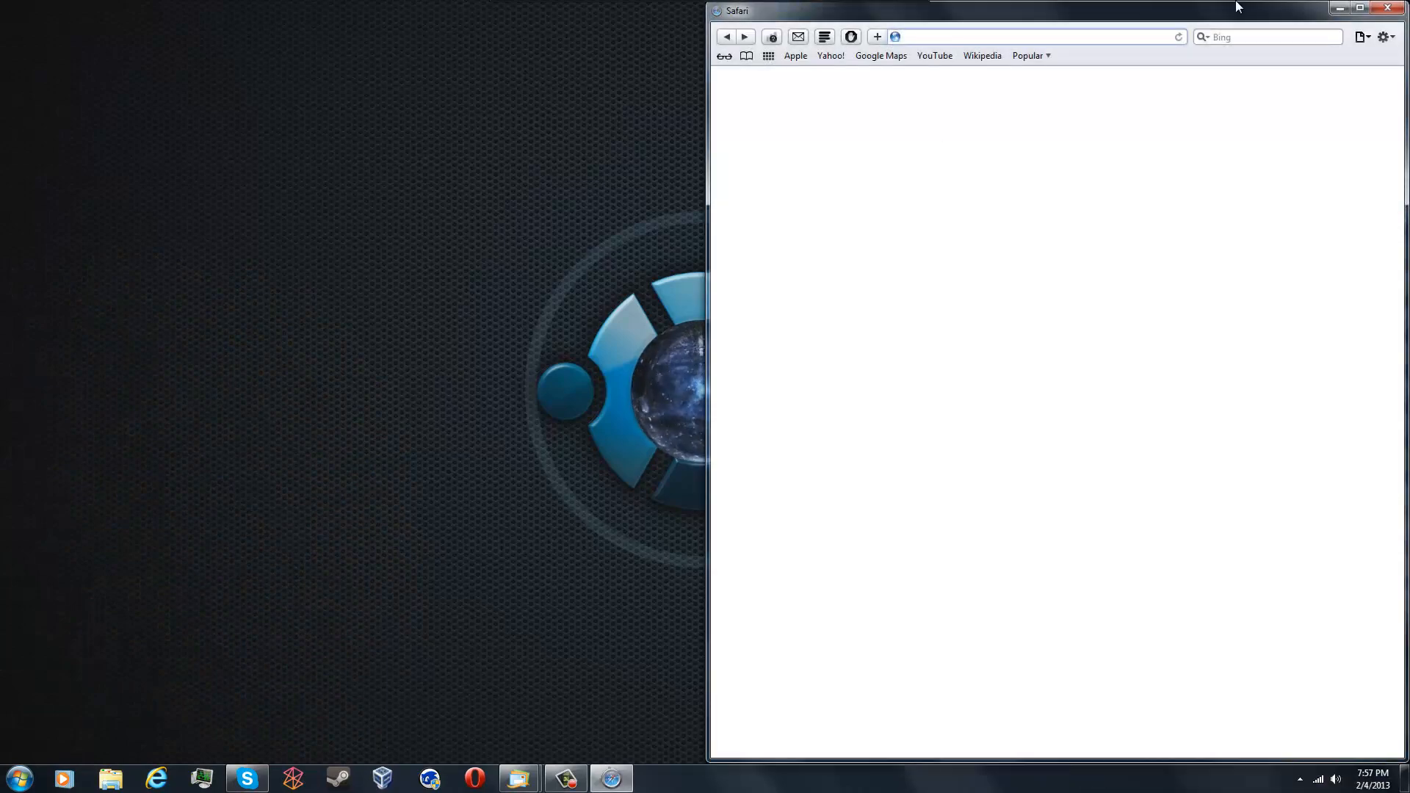
pyautogui.moveTo(1126, 10); pyautogui.dragTo(635, 9)
pyautogui.click(871, 10)
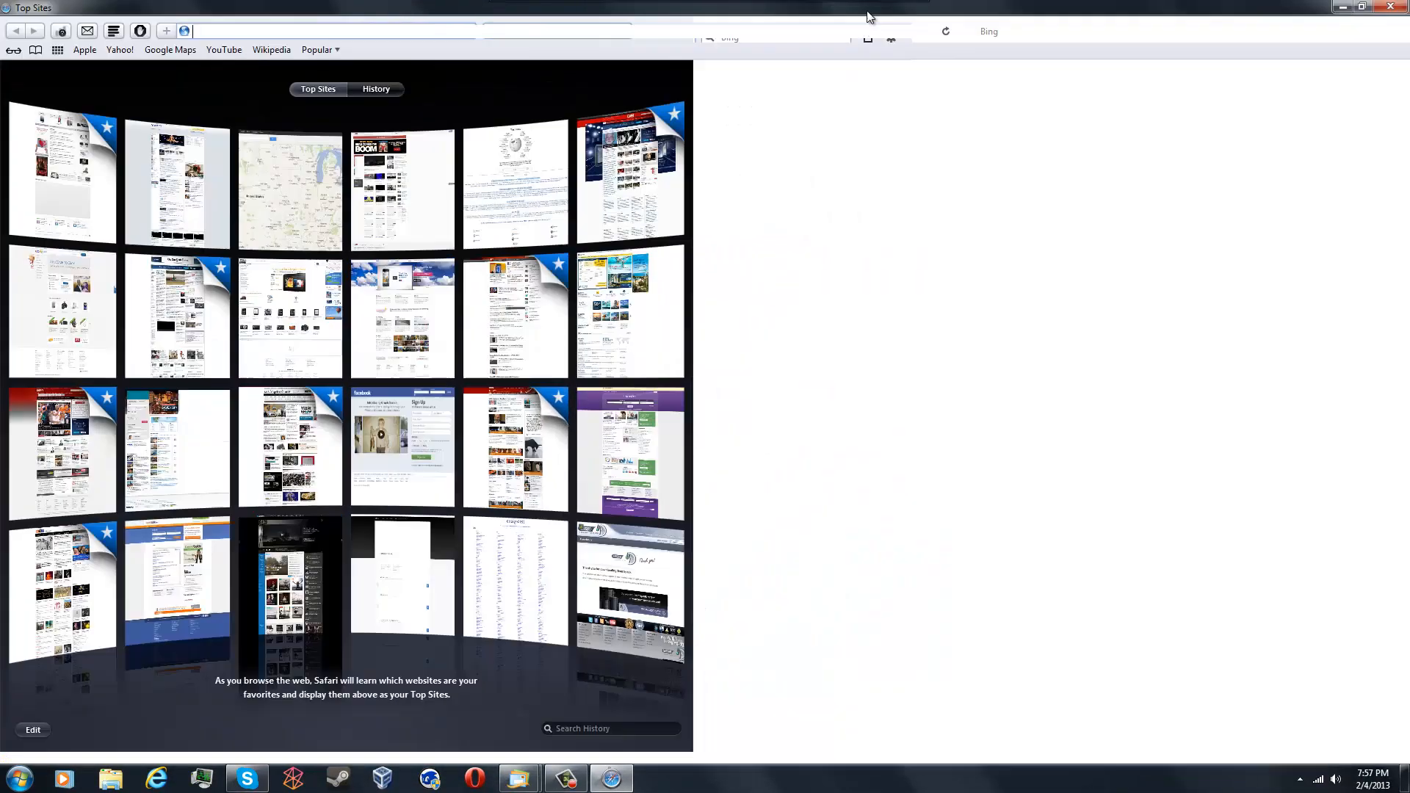
pyautogui.click(294, 30)
pyautogui.write('ww')
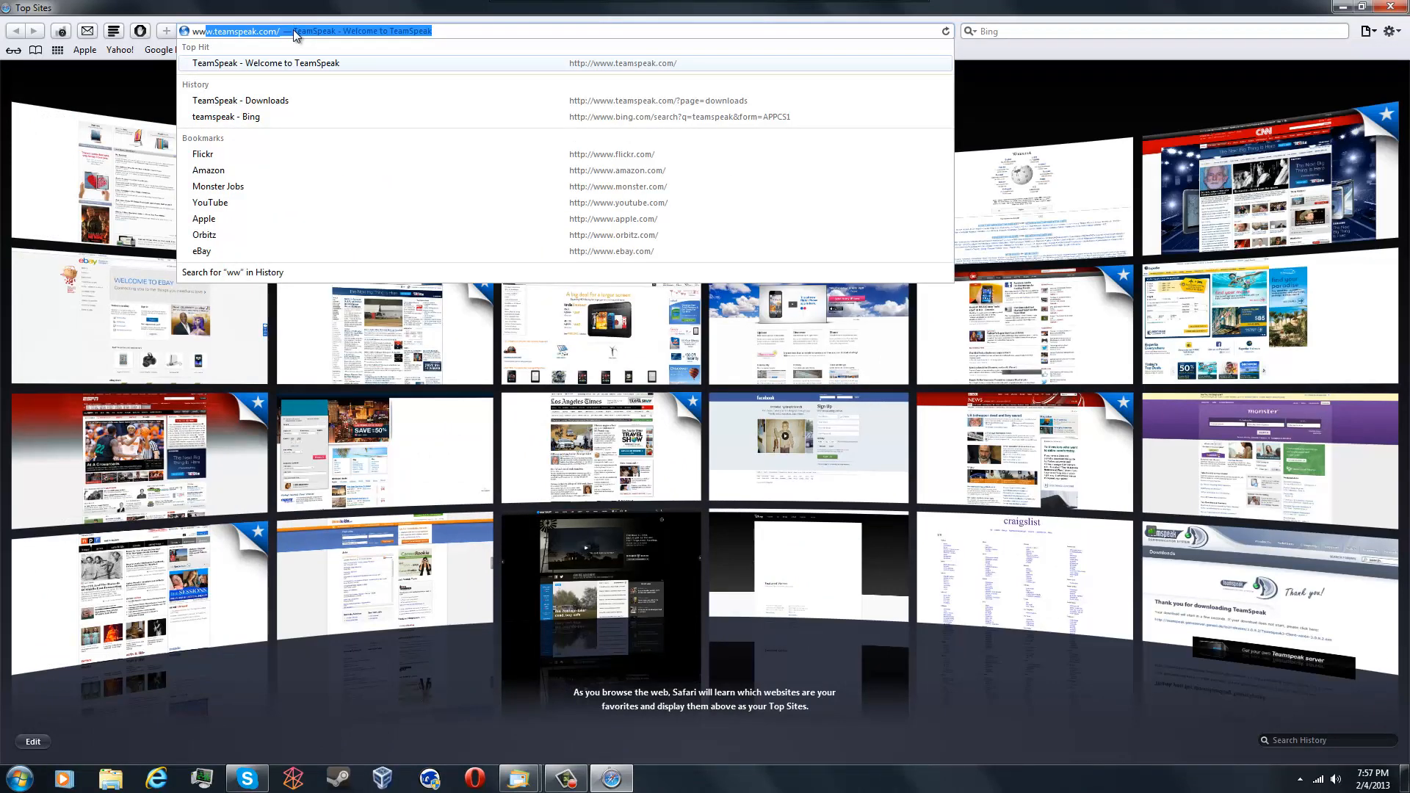
pyautogui.press('Return')
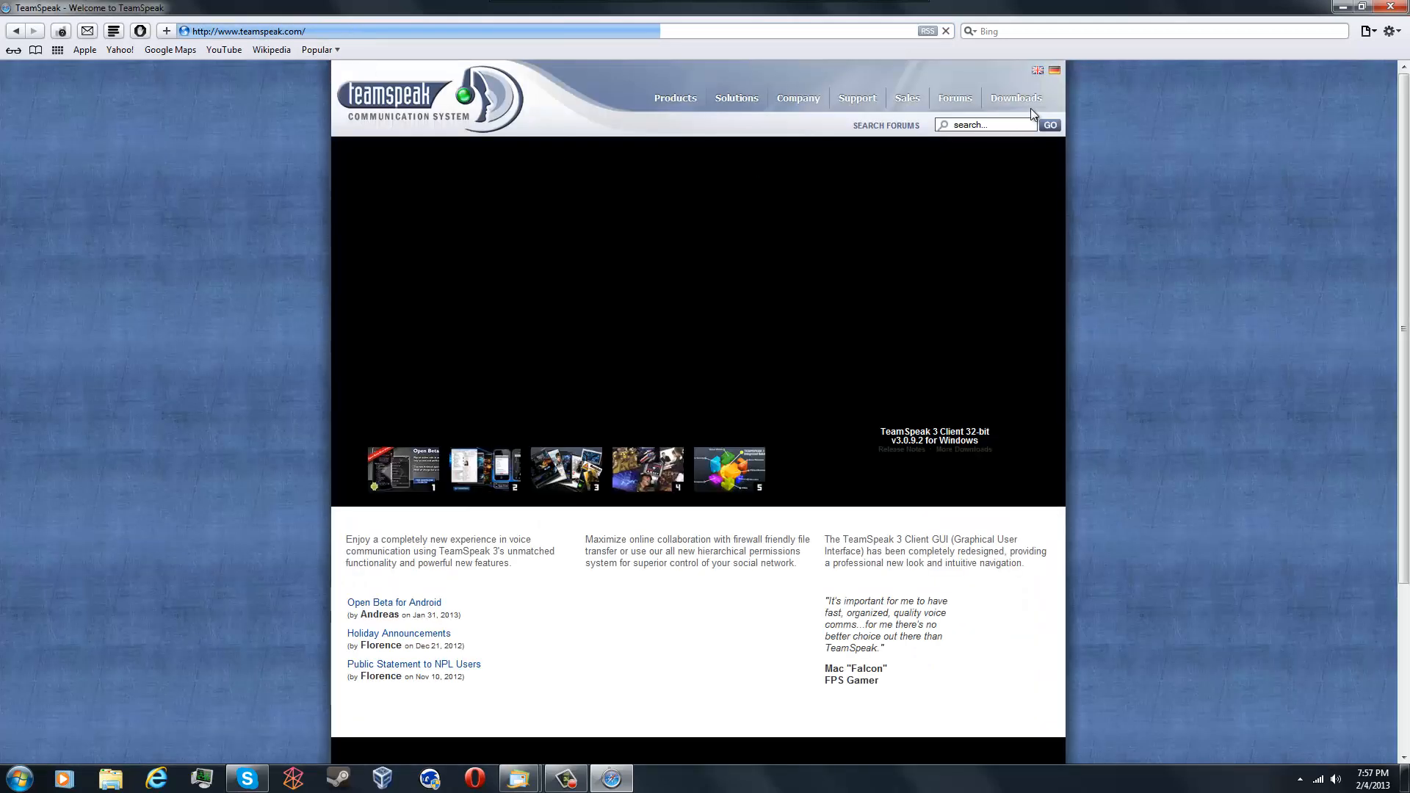
# Open the TeamSpeak Downloads page and review the client and server downloads offered for each platform
pyautogui.click(1024, 100)
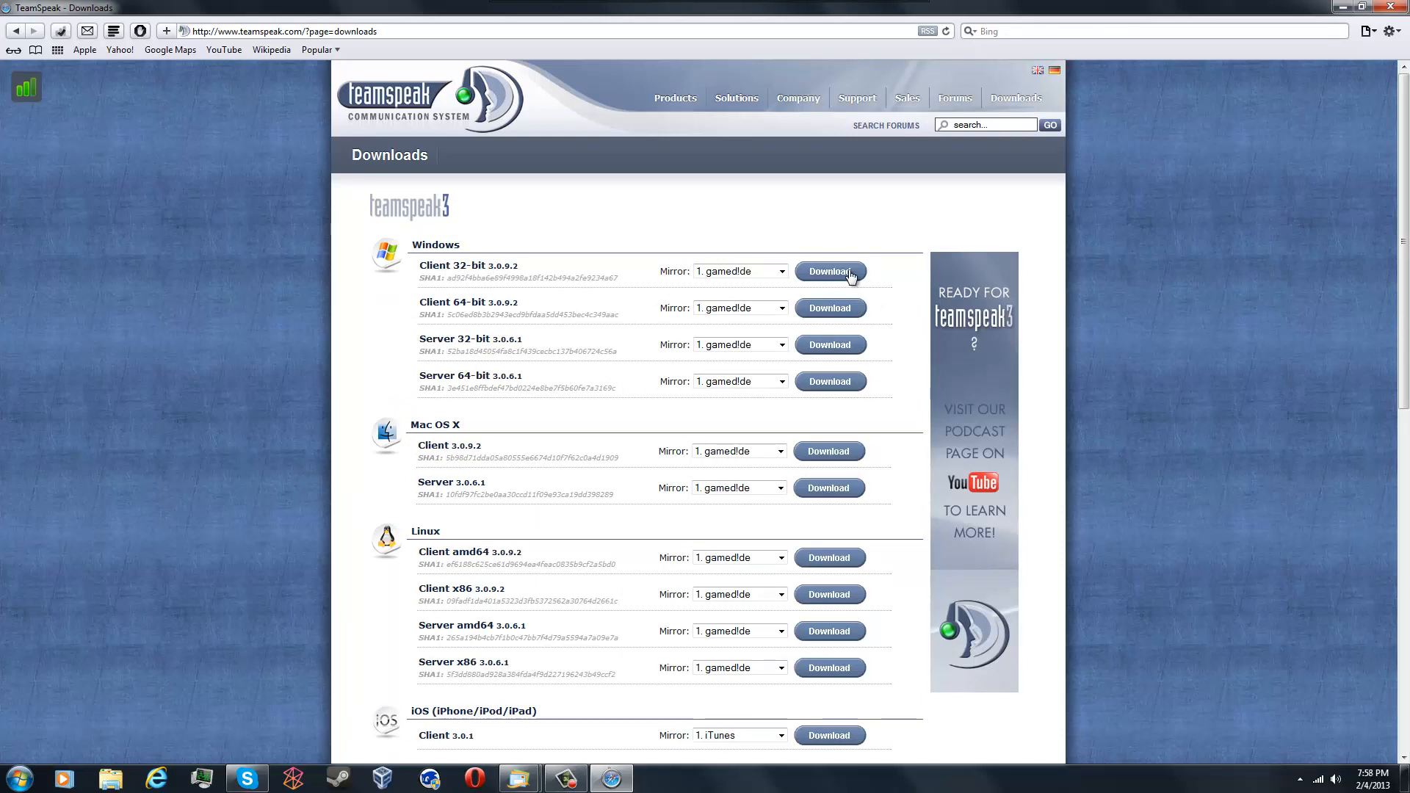
pyautogui.scroll(-4, 628, 448)
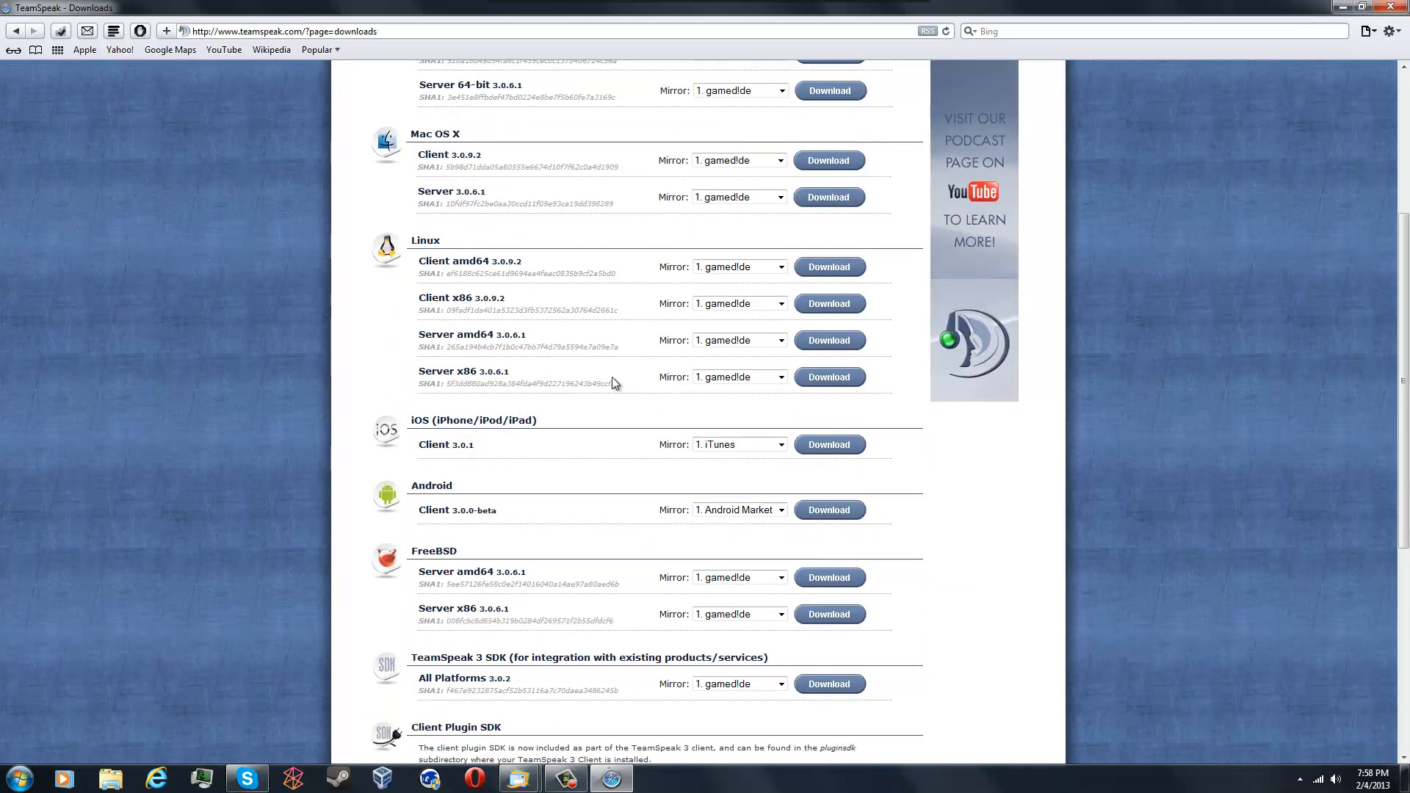
pyautogui.scroll(-1, 617, 381)
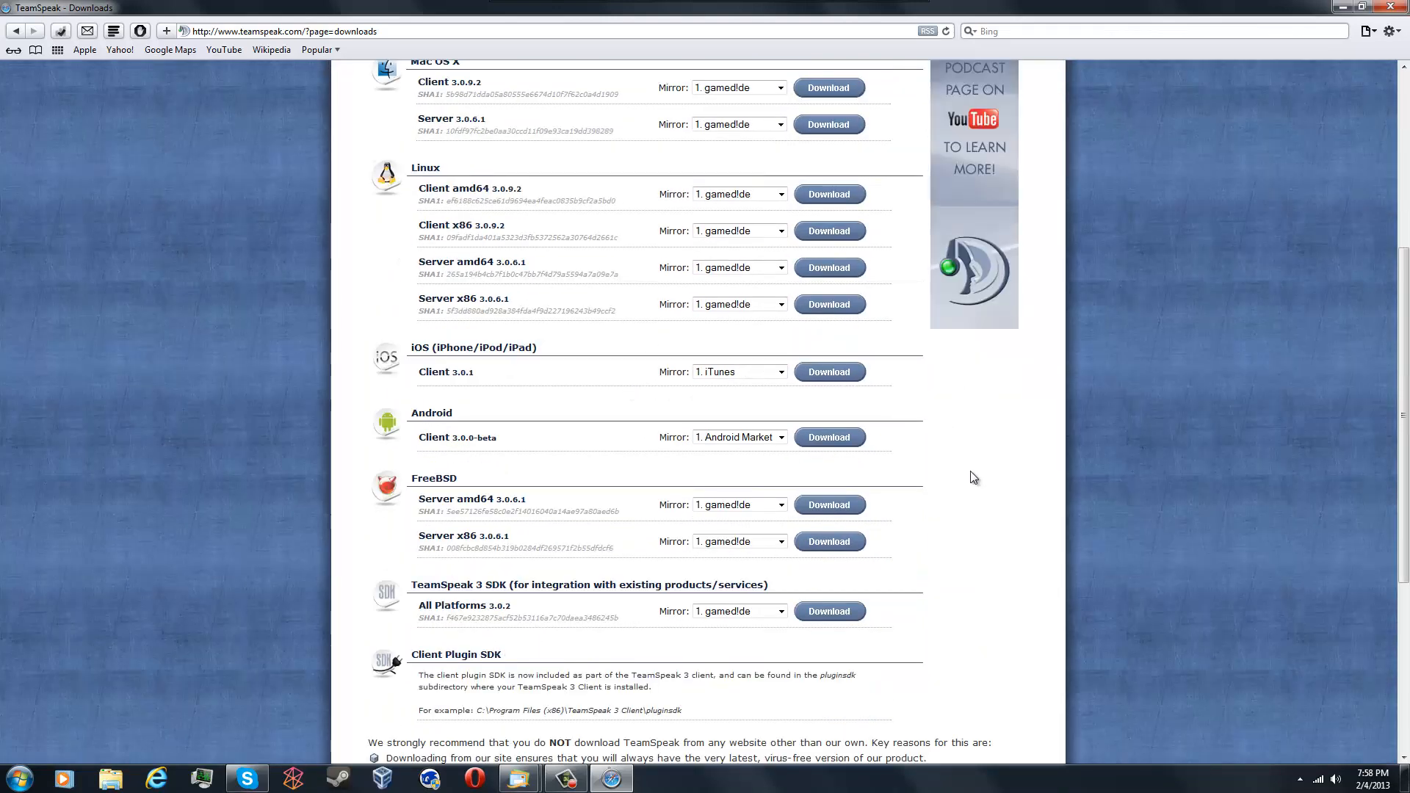
pyautogui.scroll(5, 940, 459)
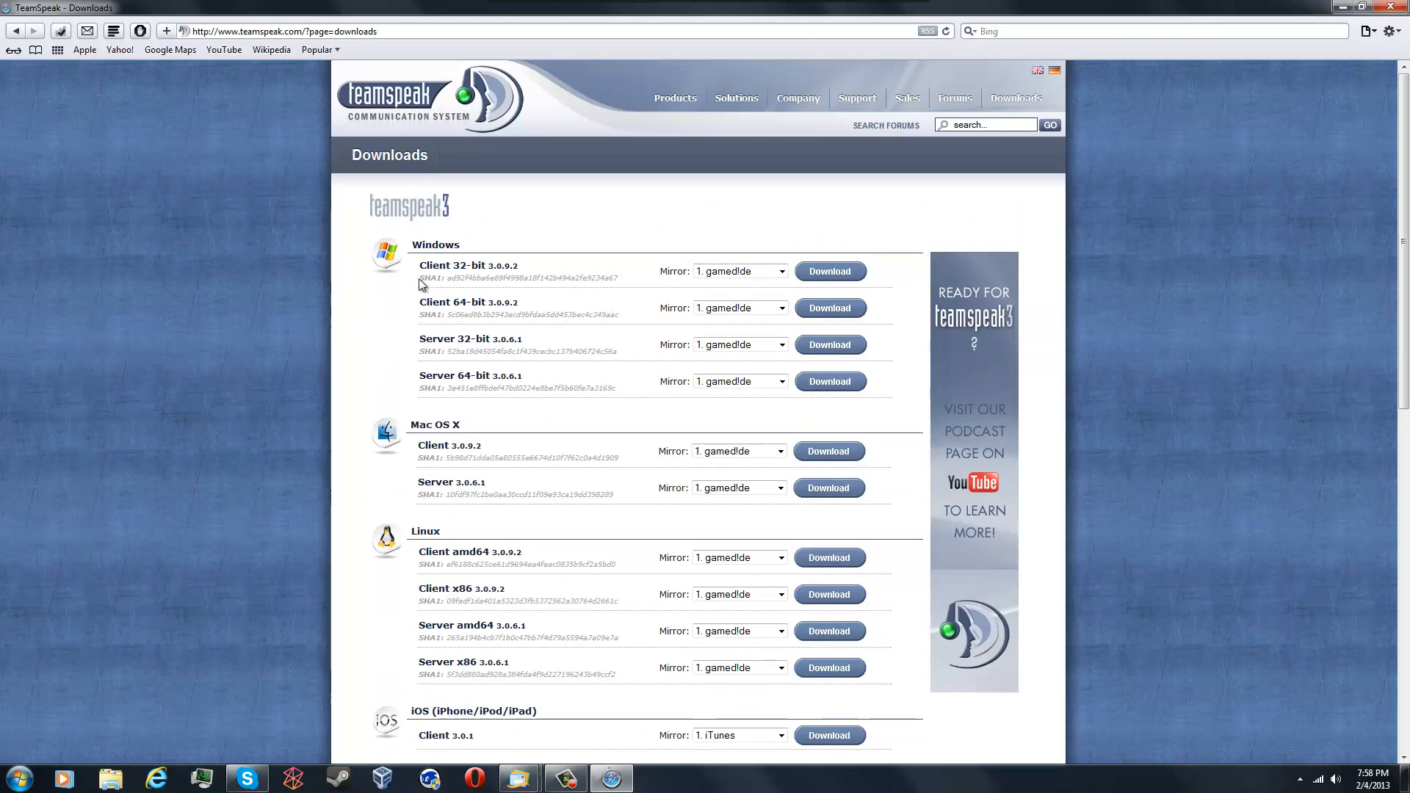
# Run dxdiag to check whether the operating system is 32-bit or 64-bit, and close the diagnostic tool
pyautogui.click(20, 778)
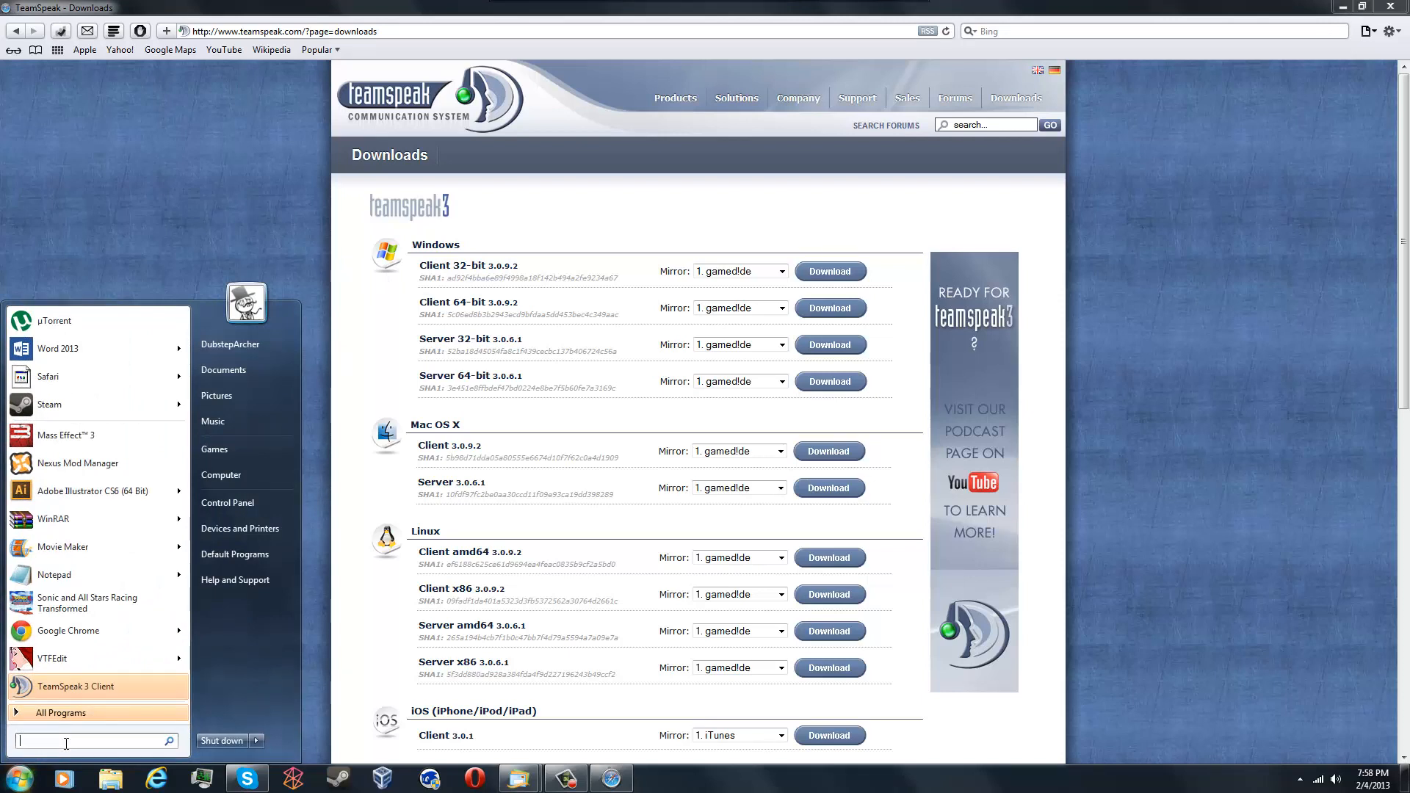
pyautogui.write('dxdia')
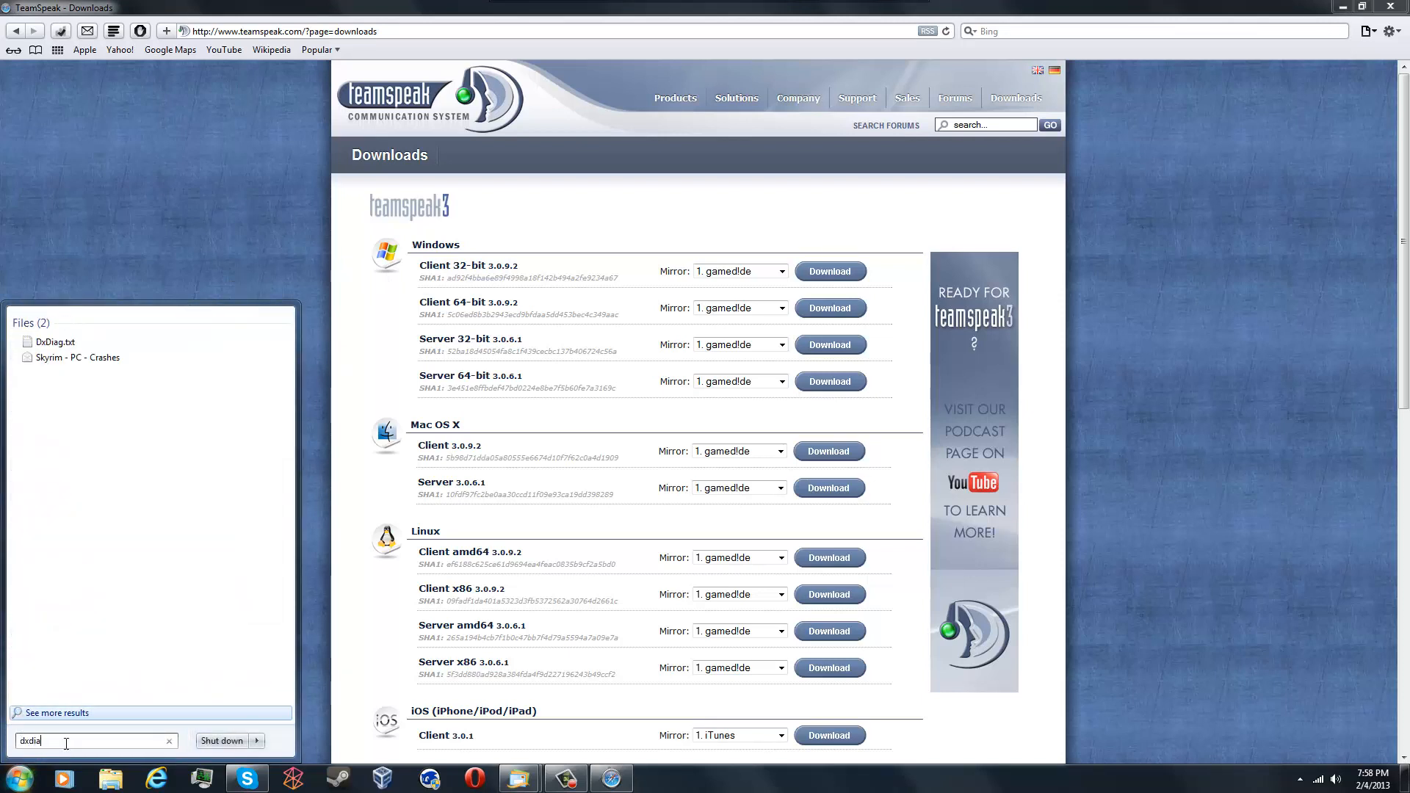
pyautogui.write('g')
pyautogui.press('Return')
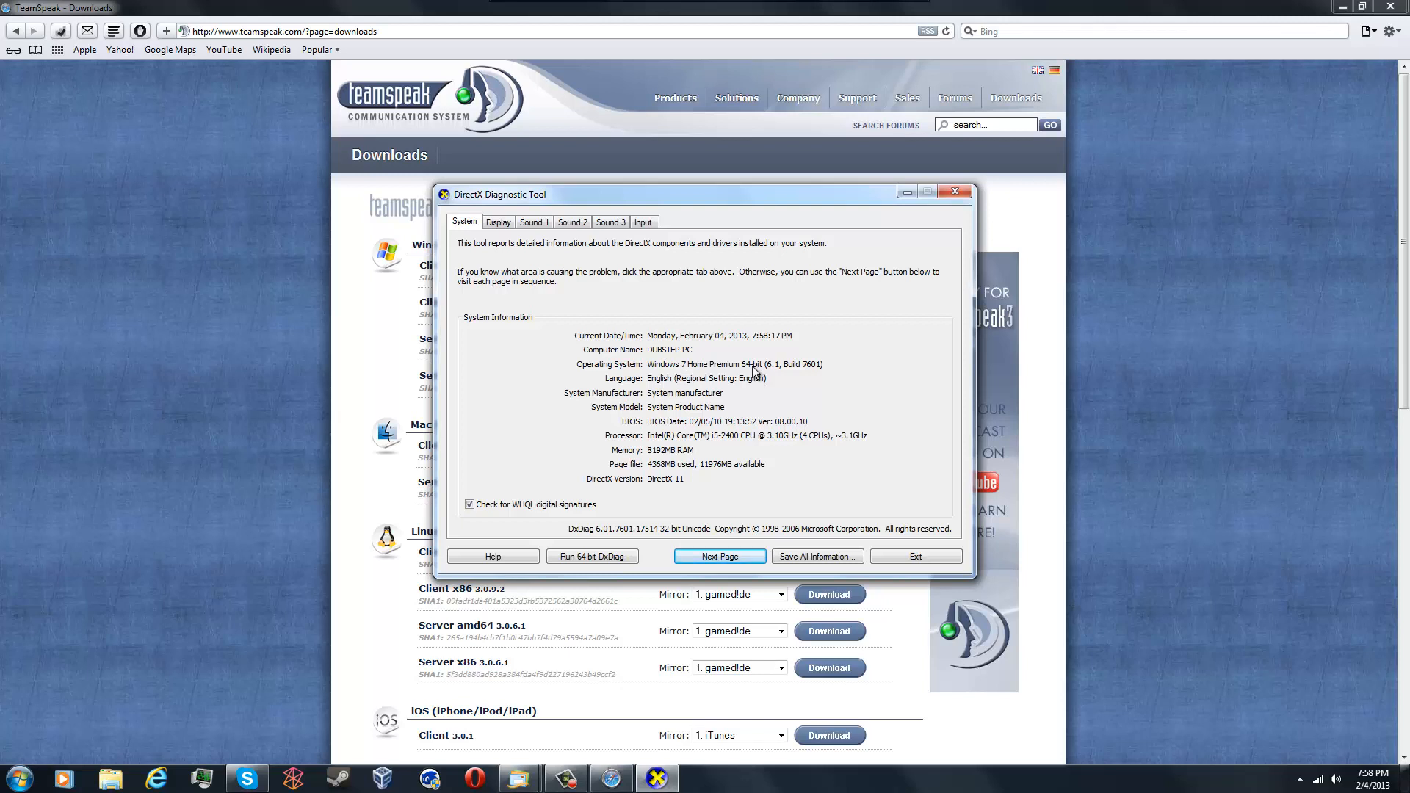
pyautogui.click(951, 193)
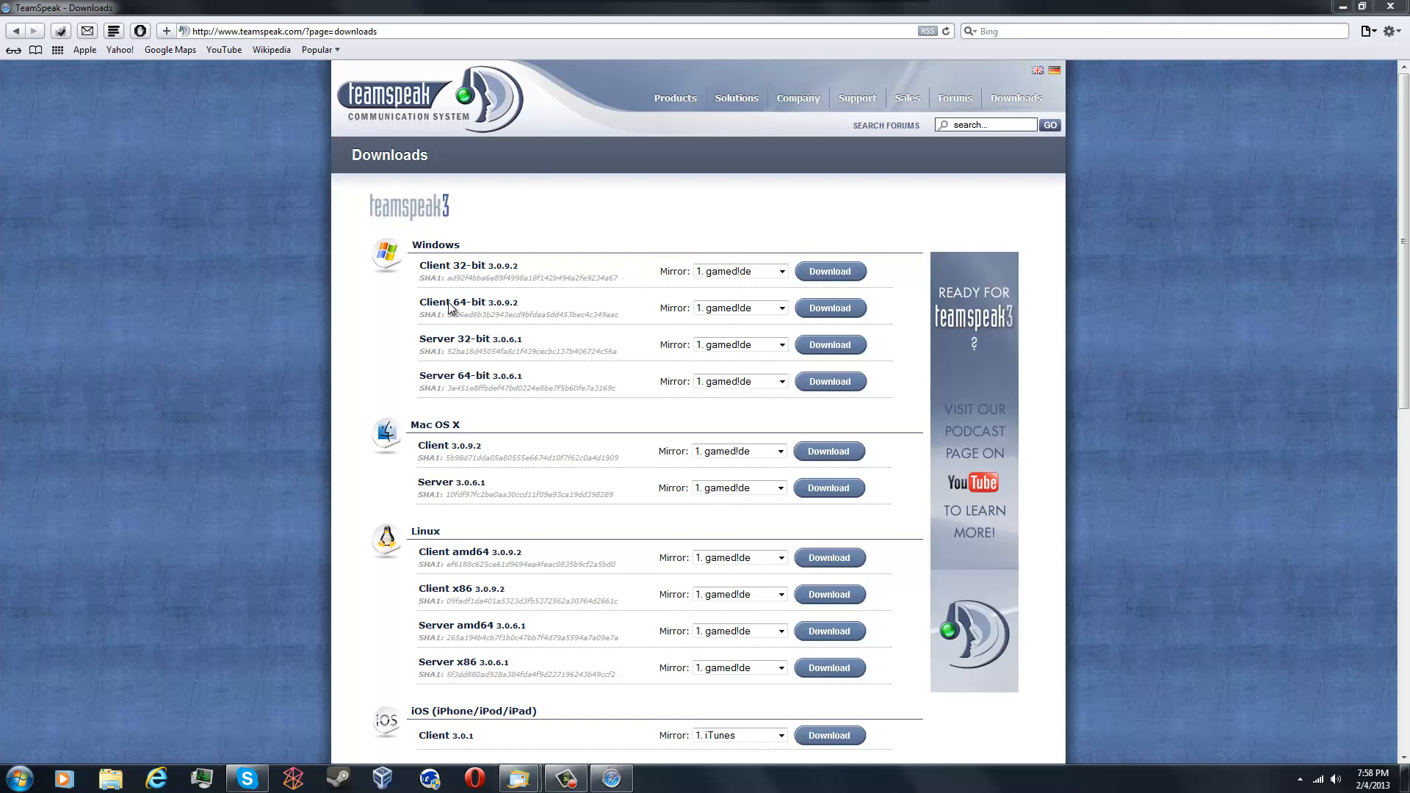
# Request the Windows Client 64-bit 3.0.9.2 download, agreeing to the license agreement and skipping the survey
pyautogui.click(823, 312)
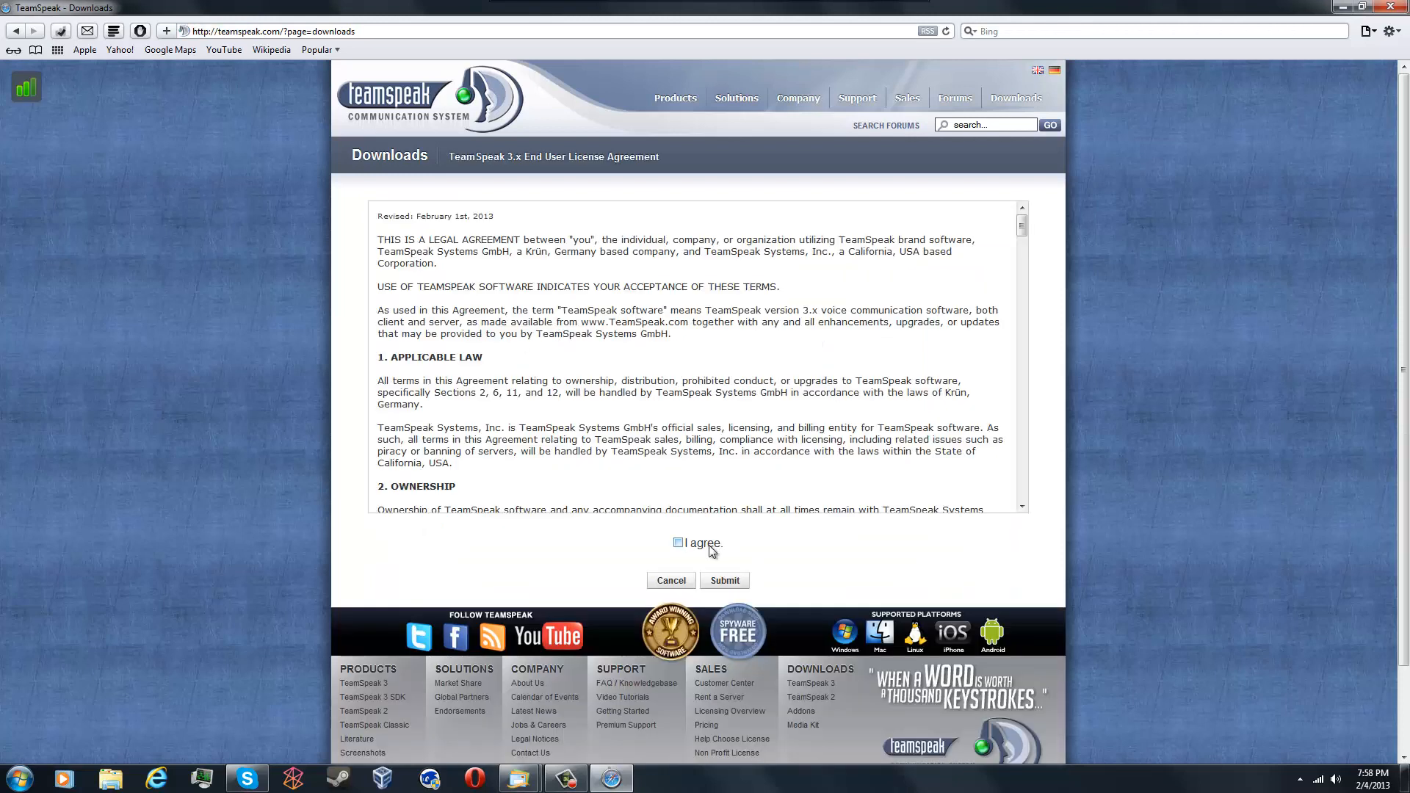
pyautogui.click(677, 543)
pyautogui.click(725, 581)
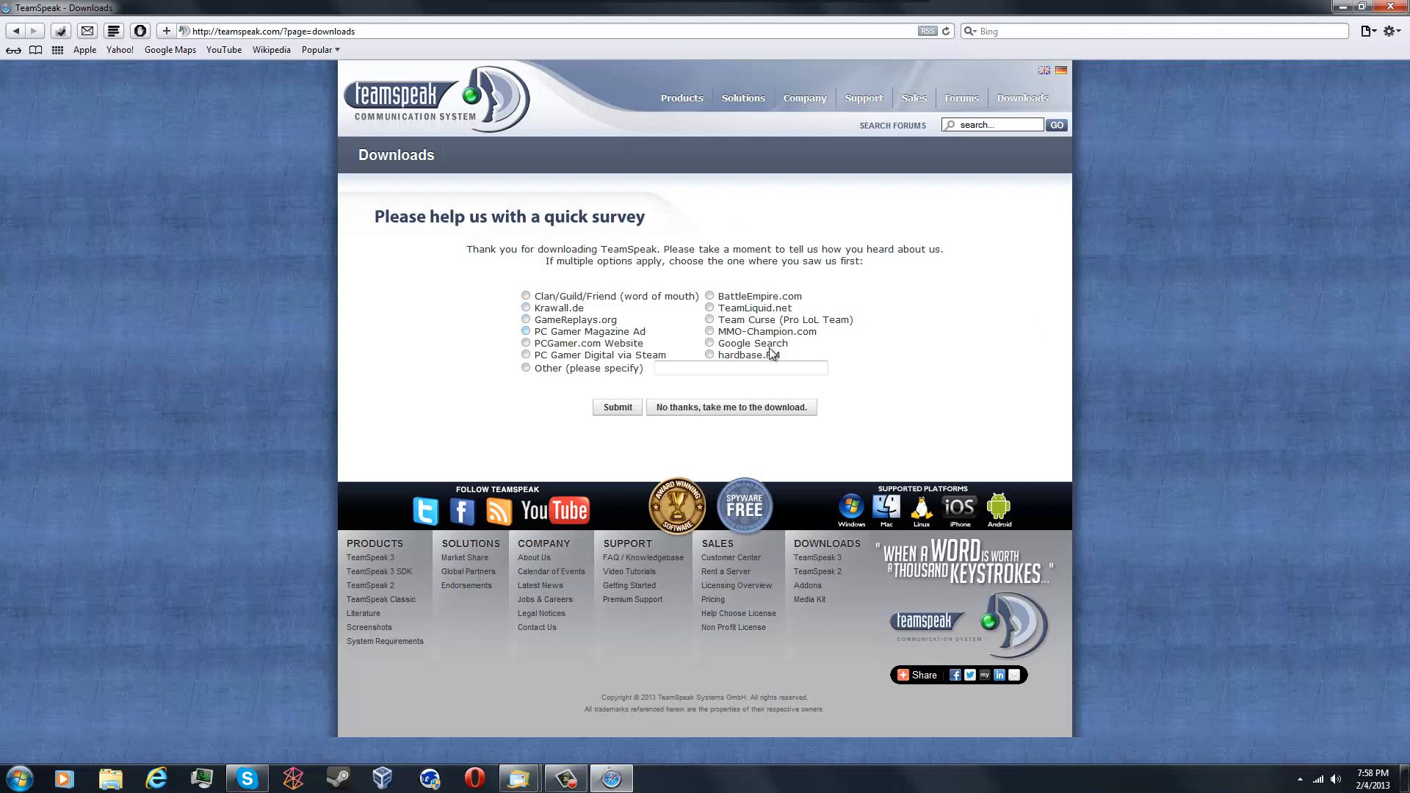
pyautogui.click(789, 413)
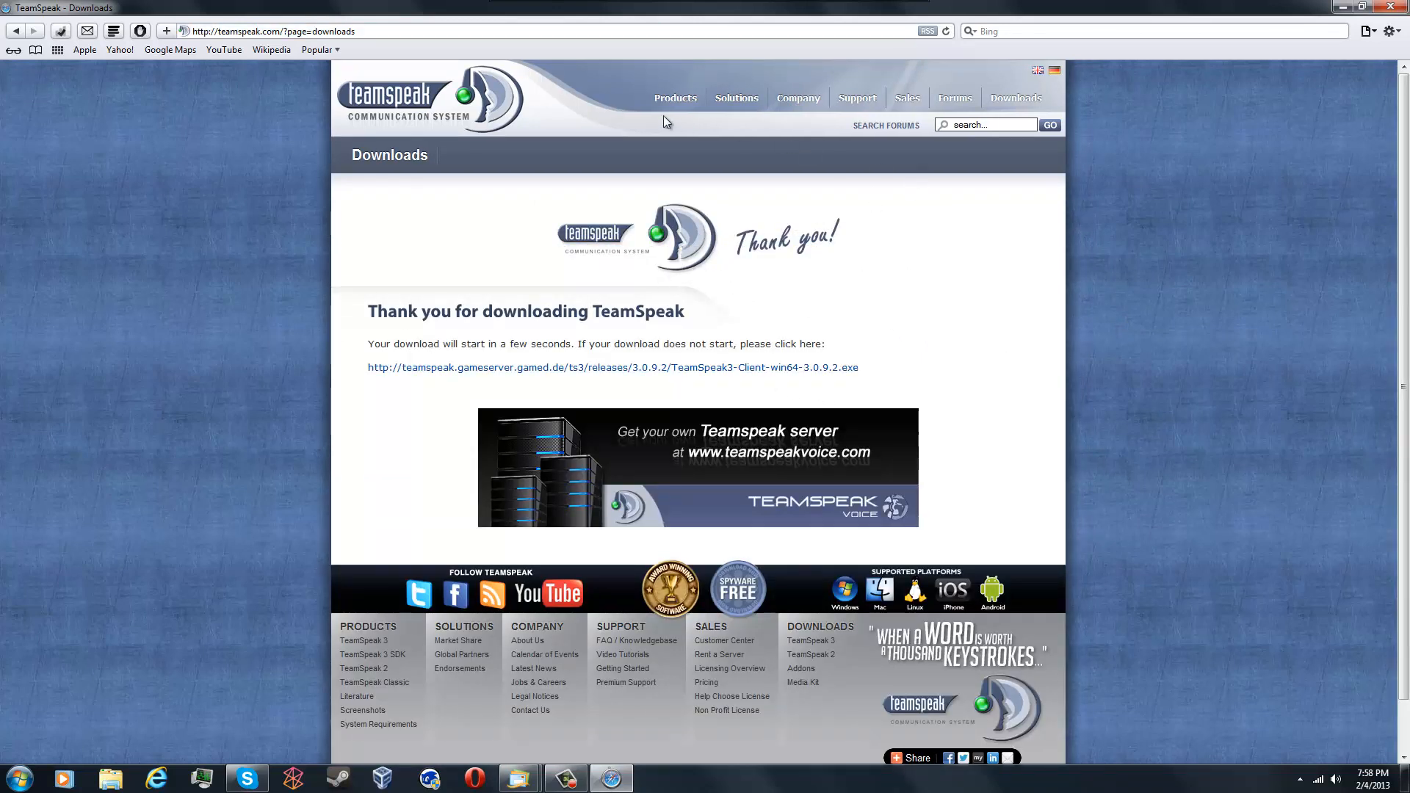
# Close the browser window, cancel the pending installer download and close the Downloads list
pyautogui.moveTo(977, 7); pyautogui.dragTo(869, 74)
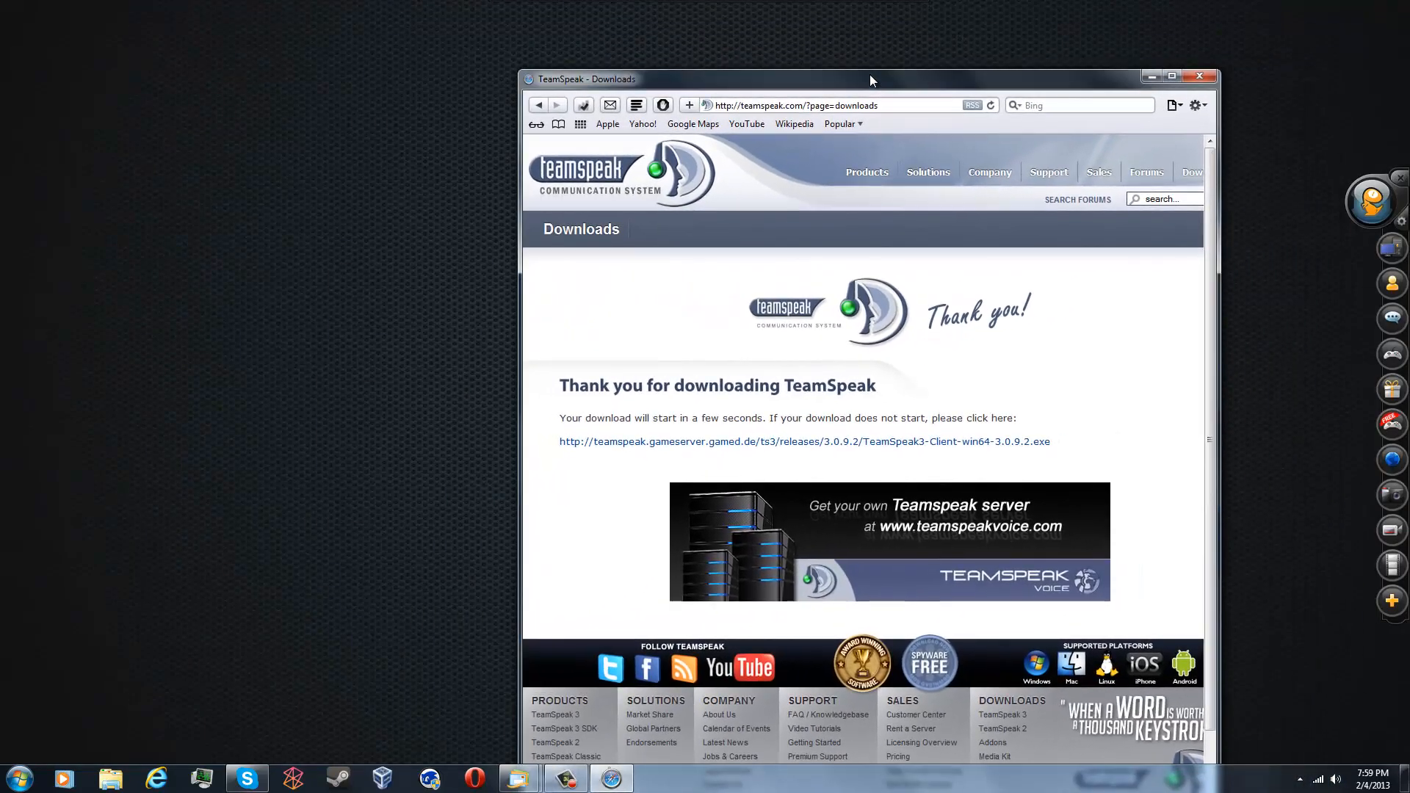
pyautogui.click(1199, 76)
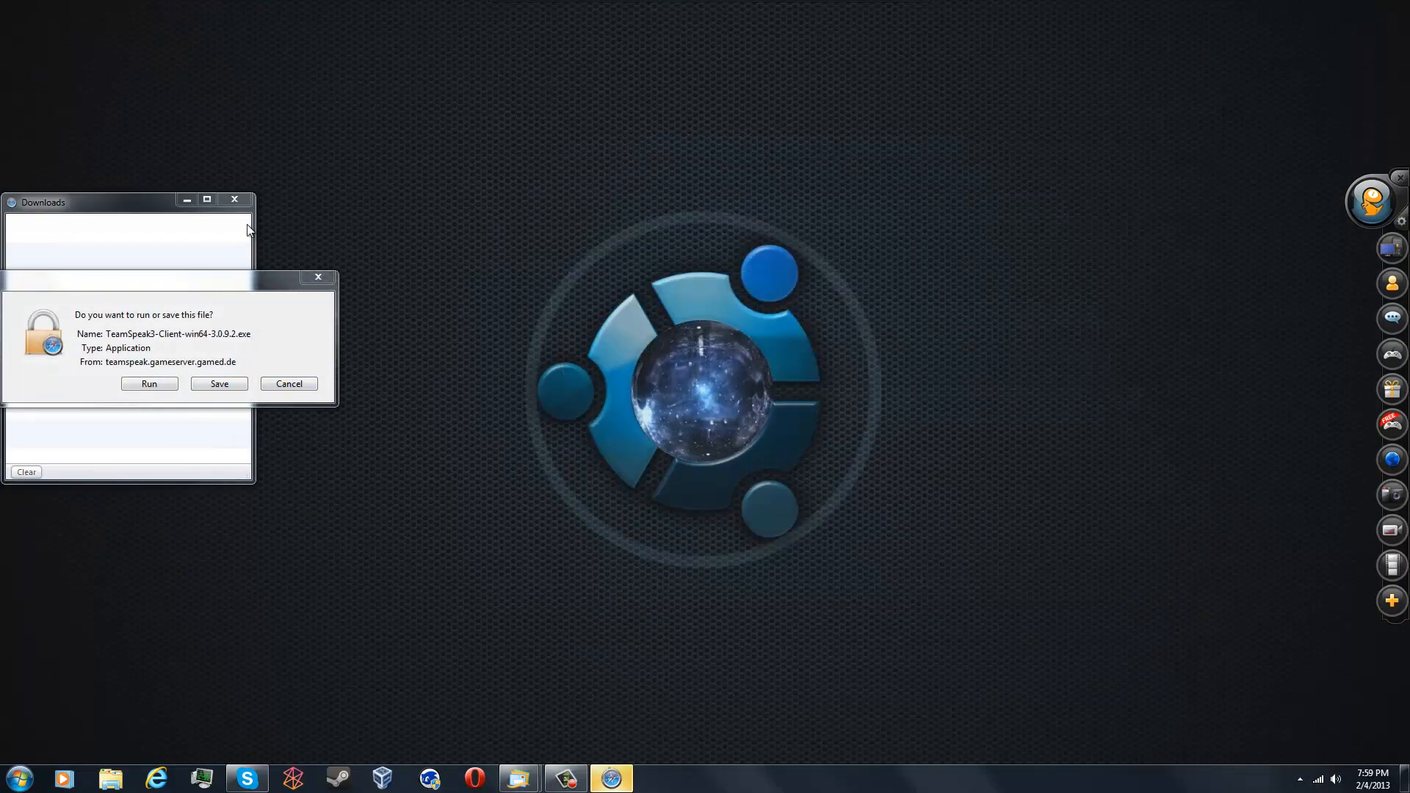
pyautogui.click(291, 382)
pyautogui.click(243, 201)
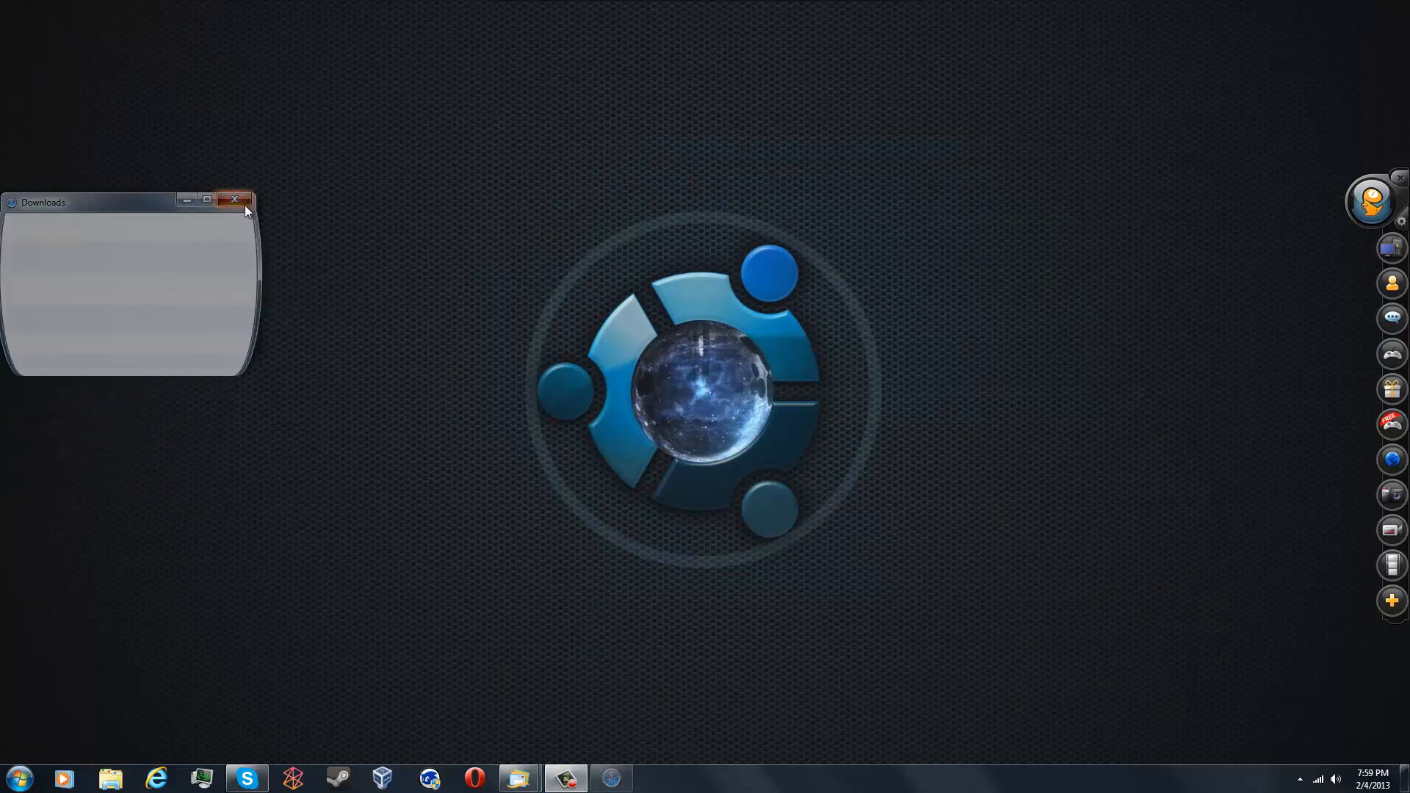
# Open the Downloads folder in Windows Explorer and launch TeamSpeak3-Client-win64-3.0.9.2.exe
pyautogui.click(111, 780)
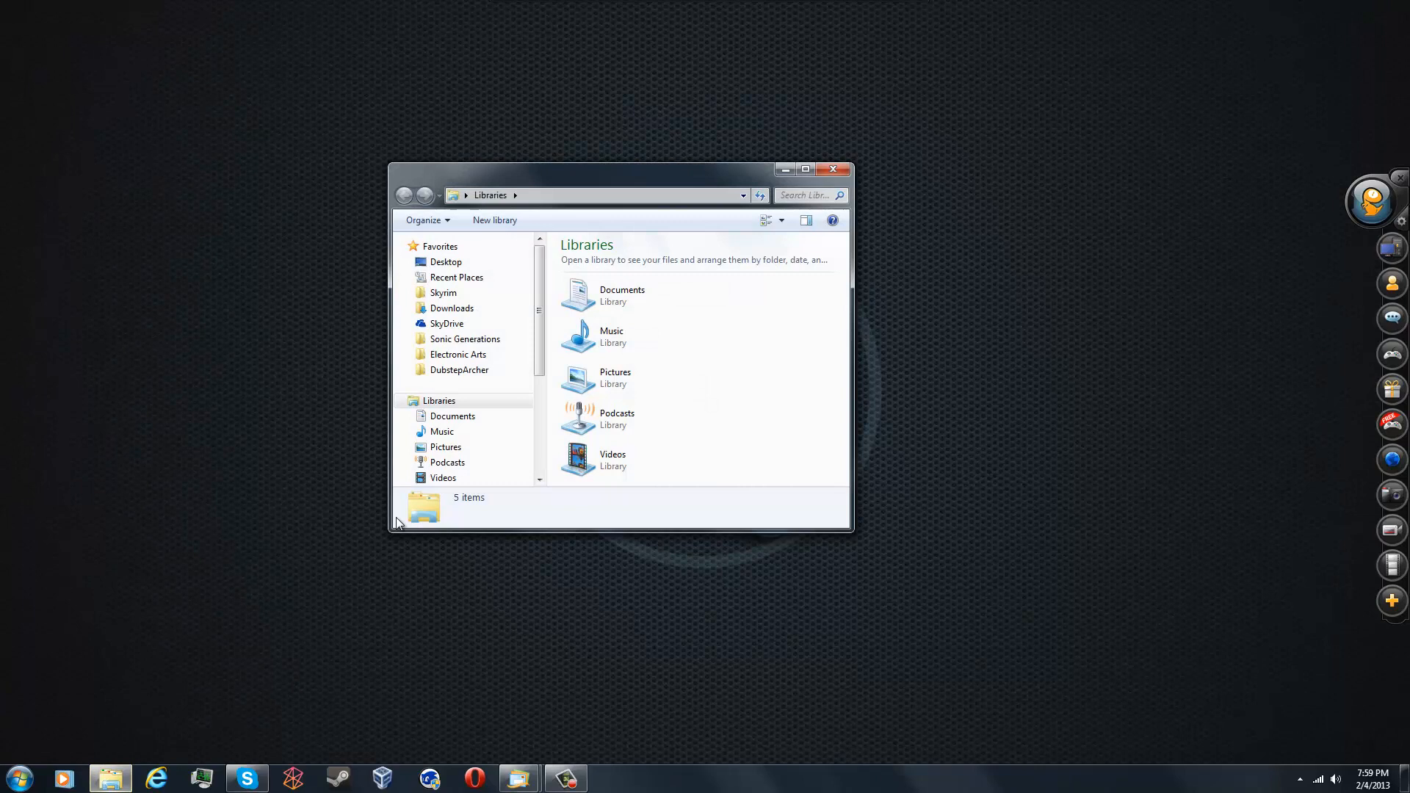
pyautogui.click(451, 309)
pyautogui.scroll(-5, 694, 364)
pyautogui.scroll(-3, 694, 365)
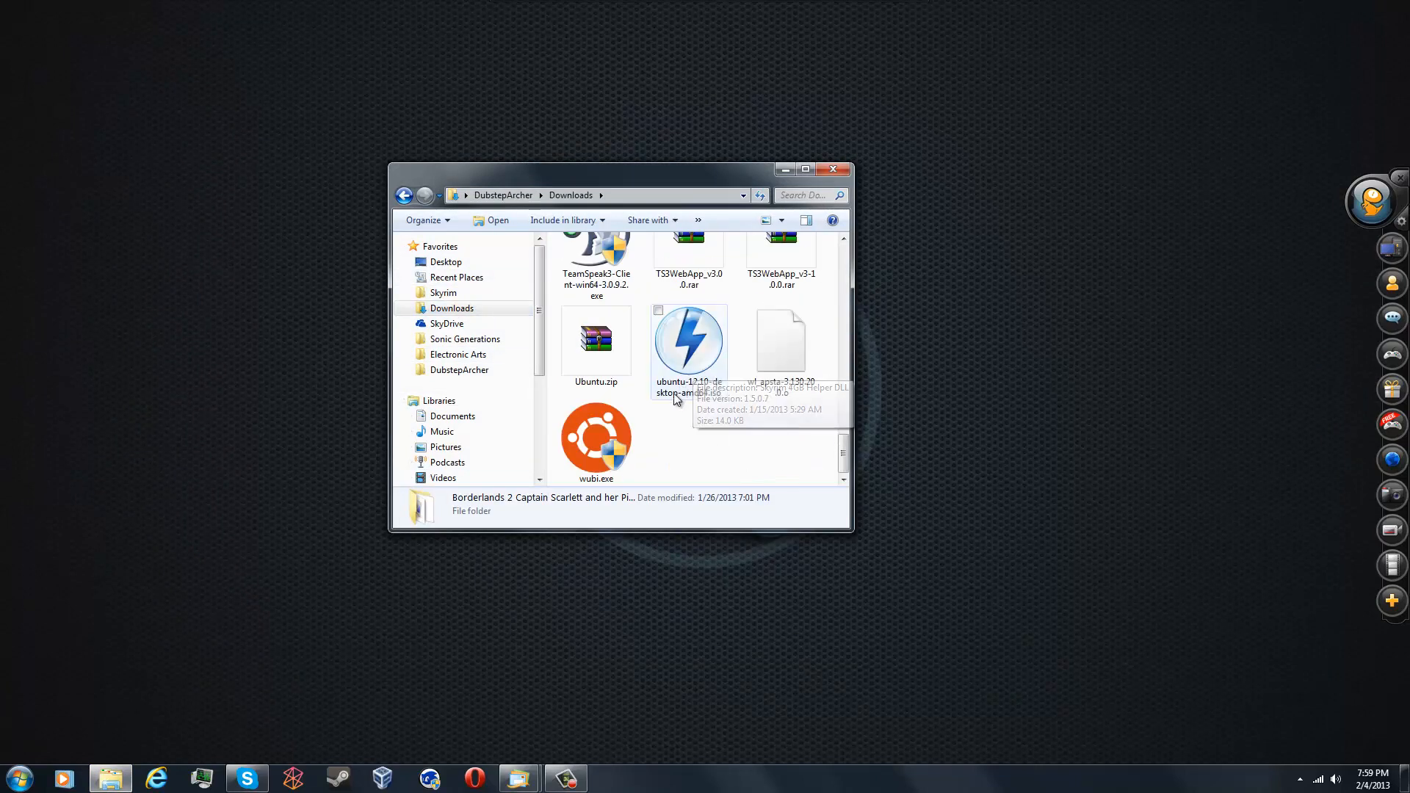
pyautogui.scroll(1, 703, 420)
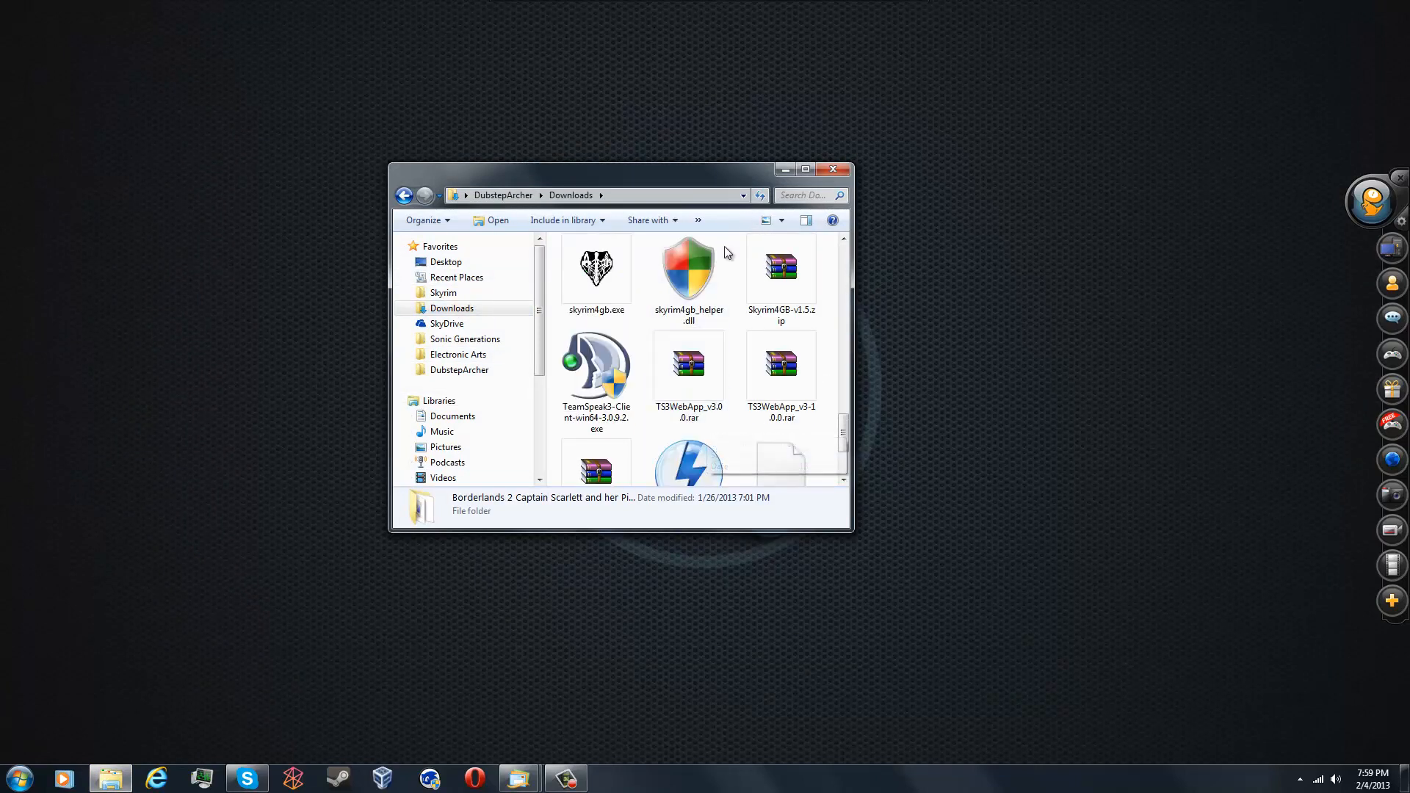
pyautogui.click(608, 386)
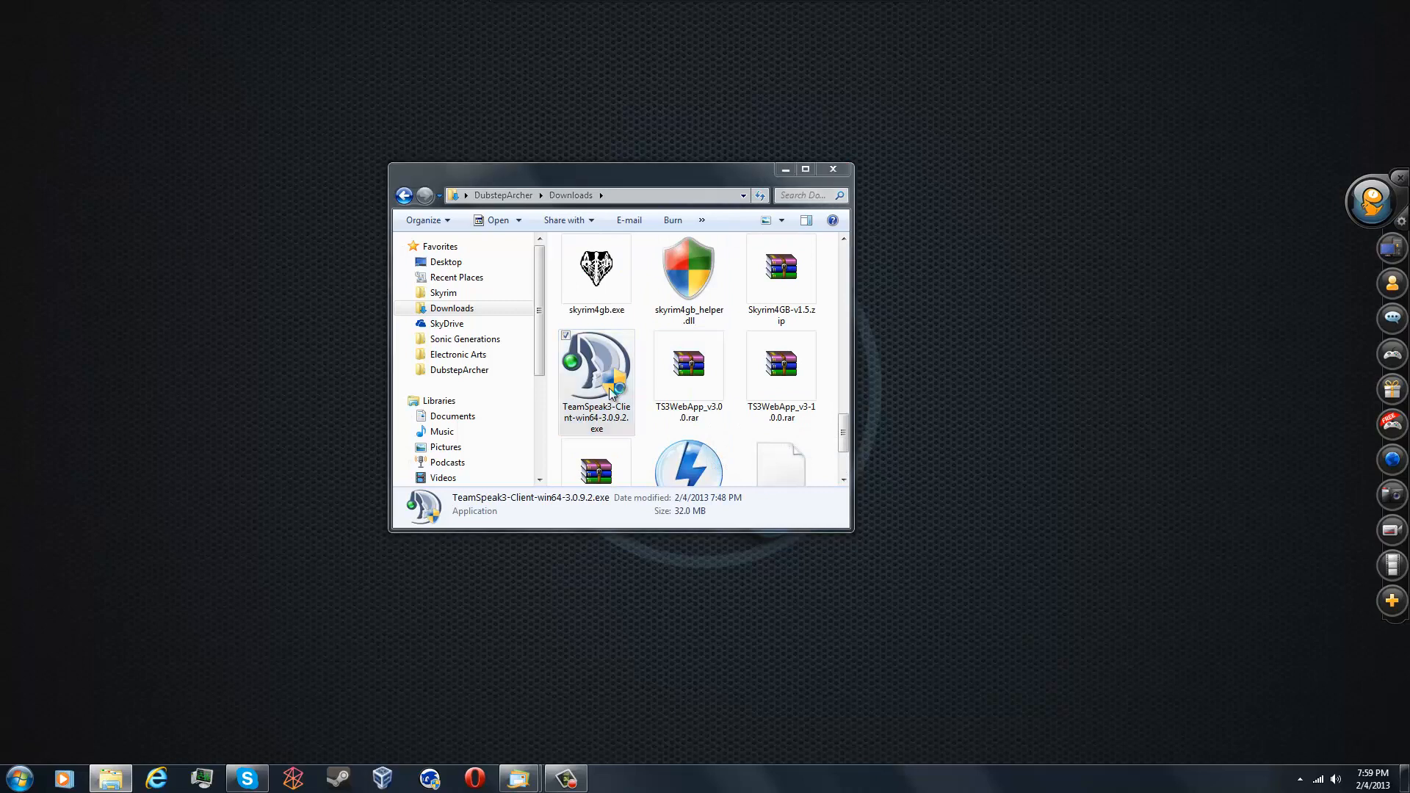
pyautogui.doubleClick(610, 393)
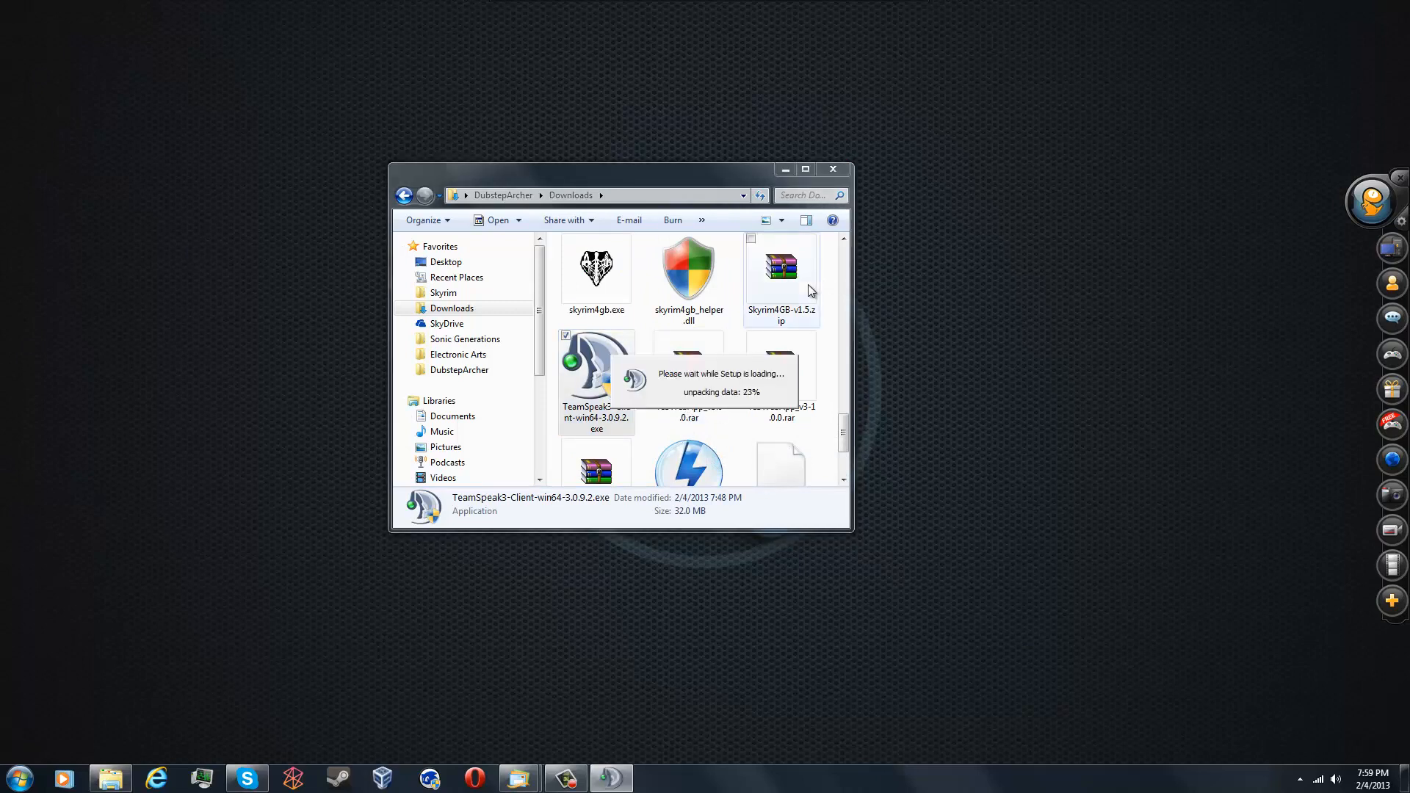
# Try to install TeamSpeak 3 Client just for me, accepting the license and keeping the default destination, recommended configuration location and shortcut folder
pyautogui.moveTo(687, 178); pyautogui.dragTo(0, 236)
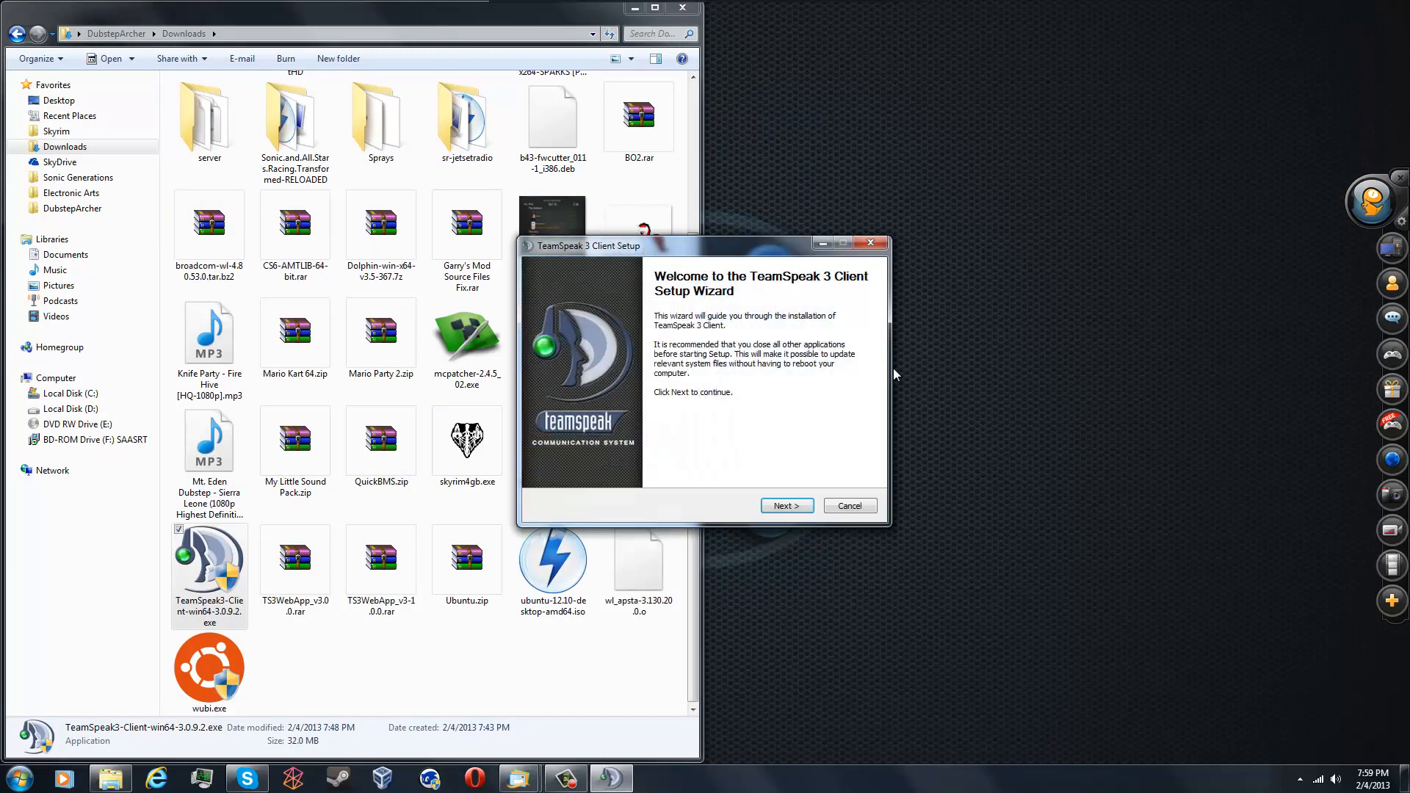
pyautogui.click(798, 504)
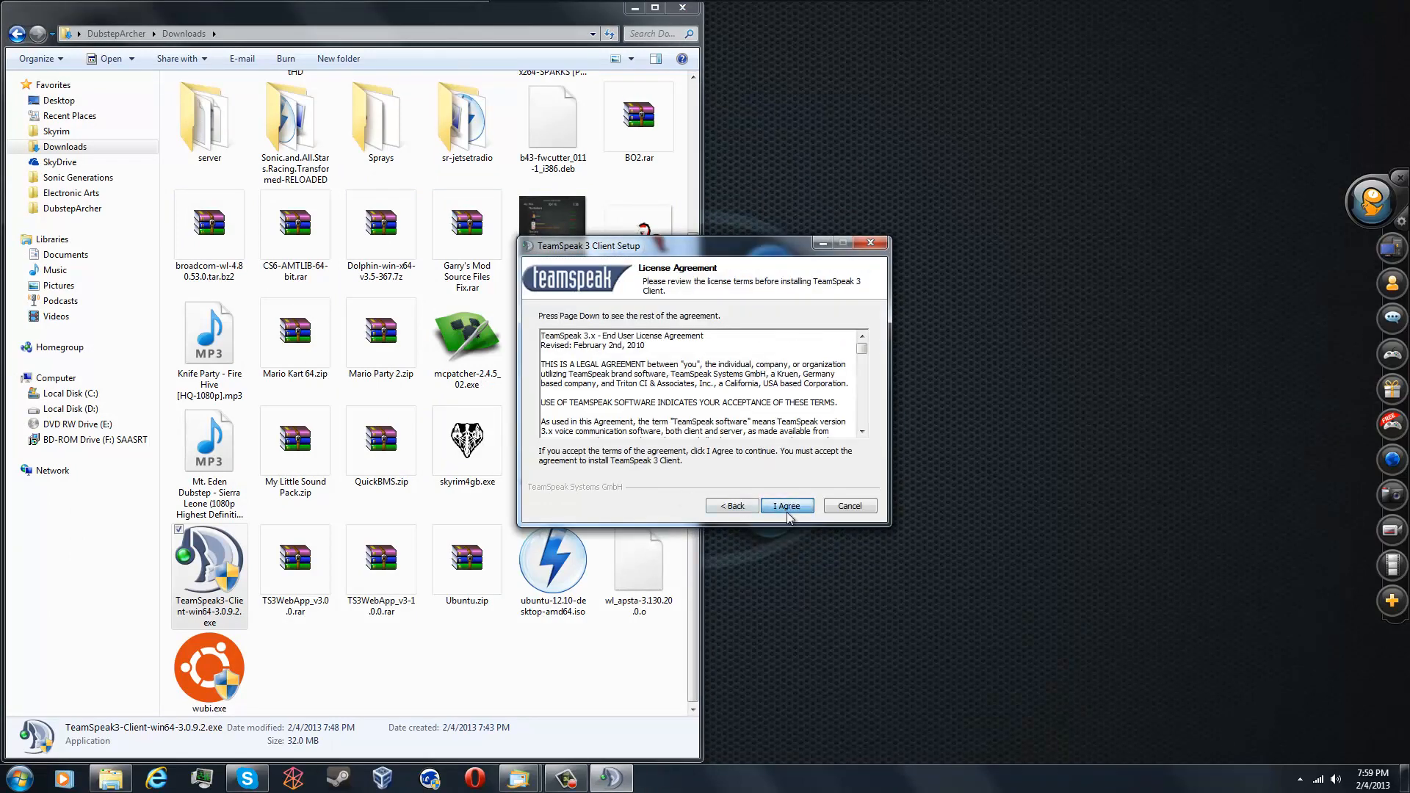
pyautogui.click(784, 508)
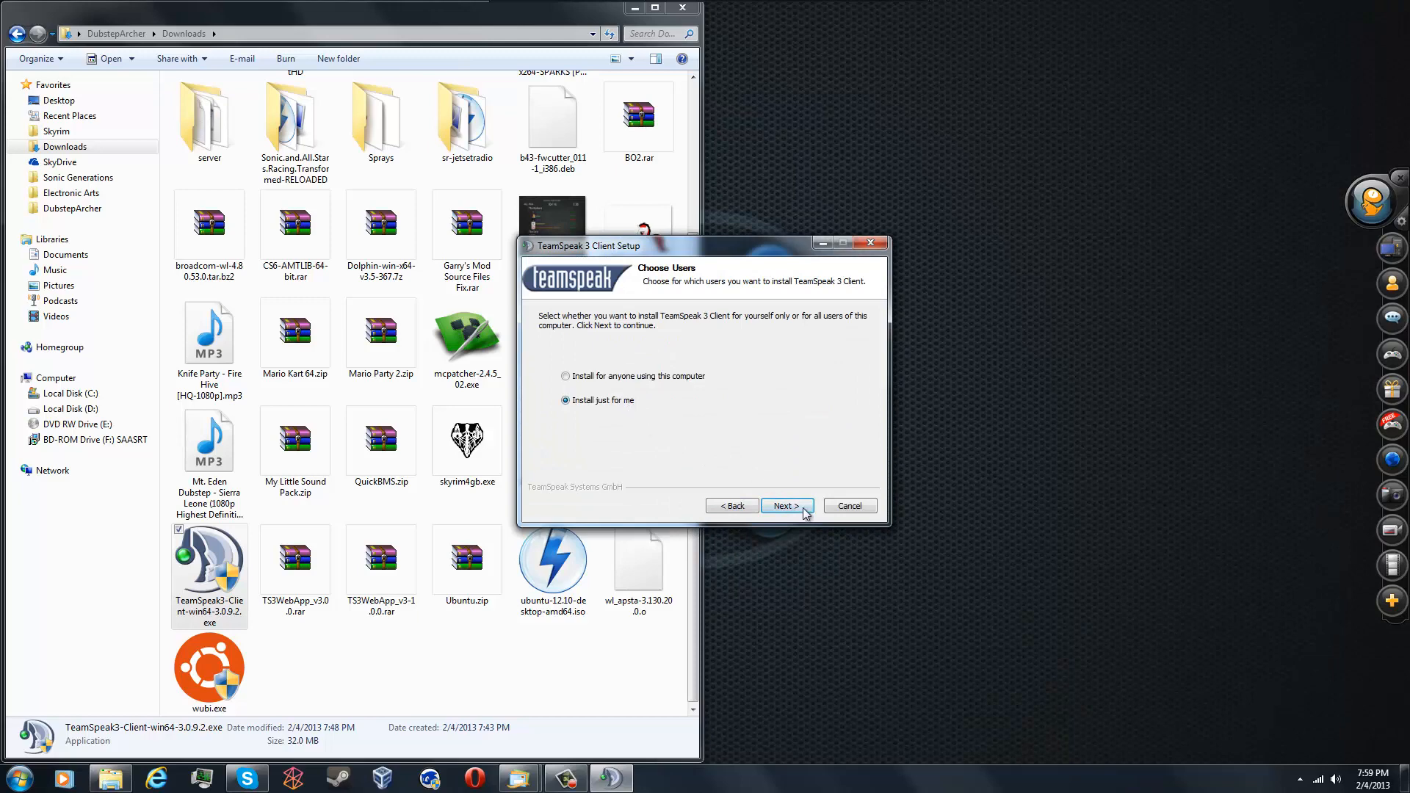
pyautogui.click(803, 509)
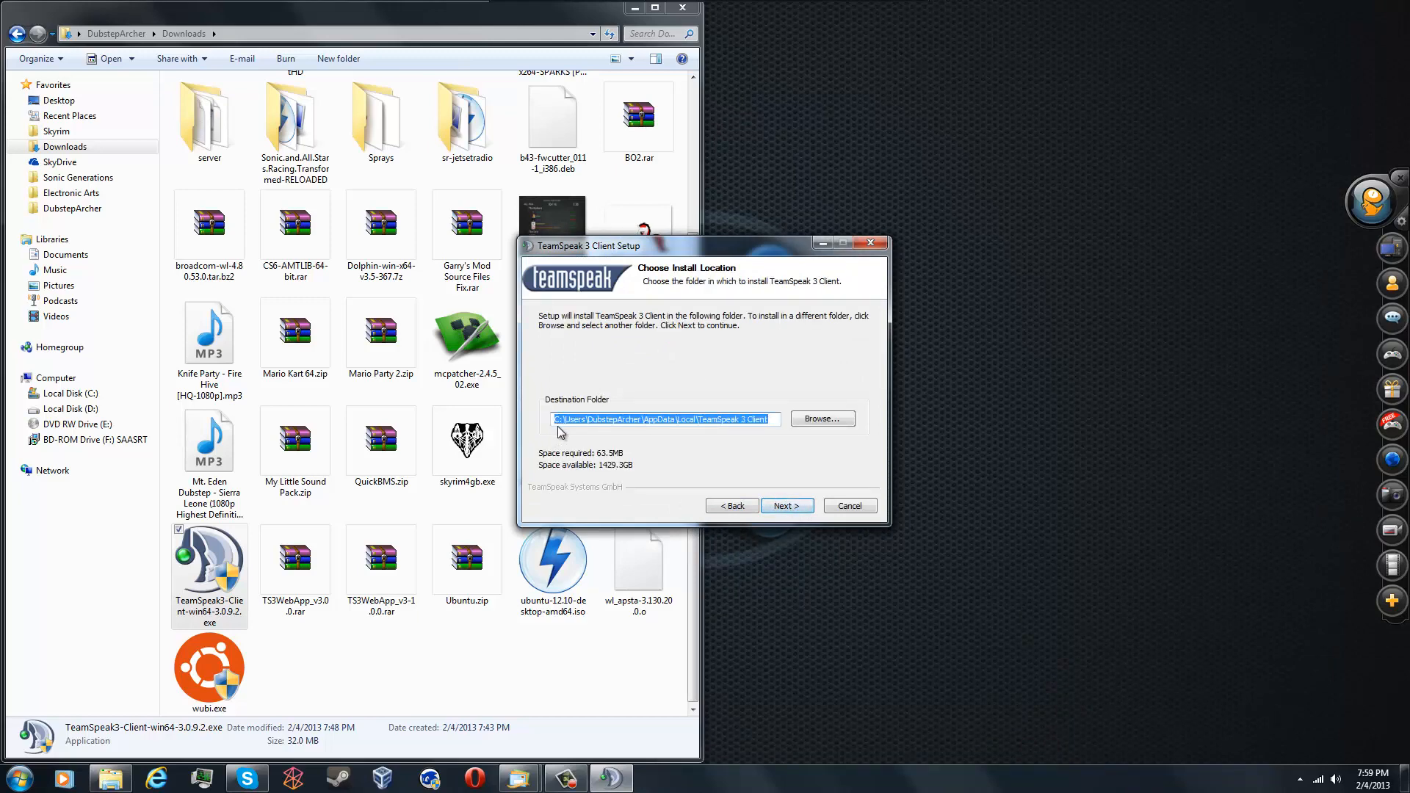
pyautogui.click(789, 509)
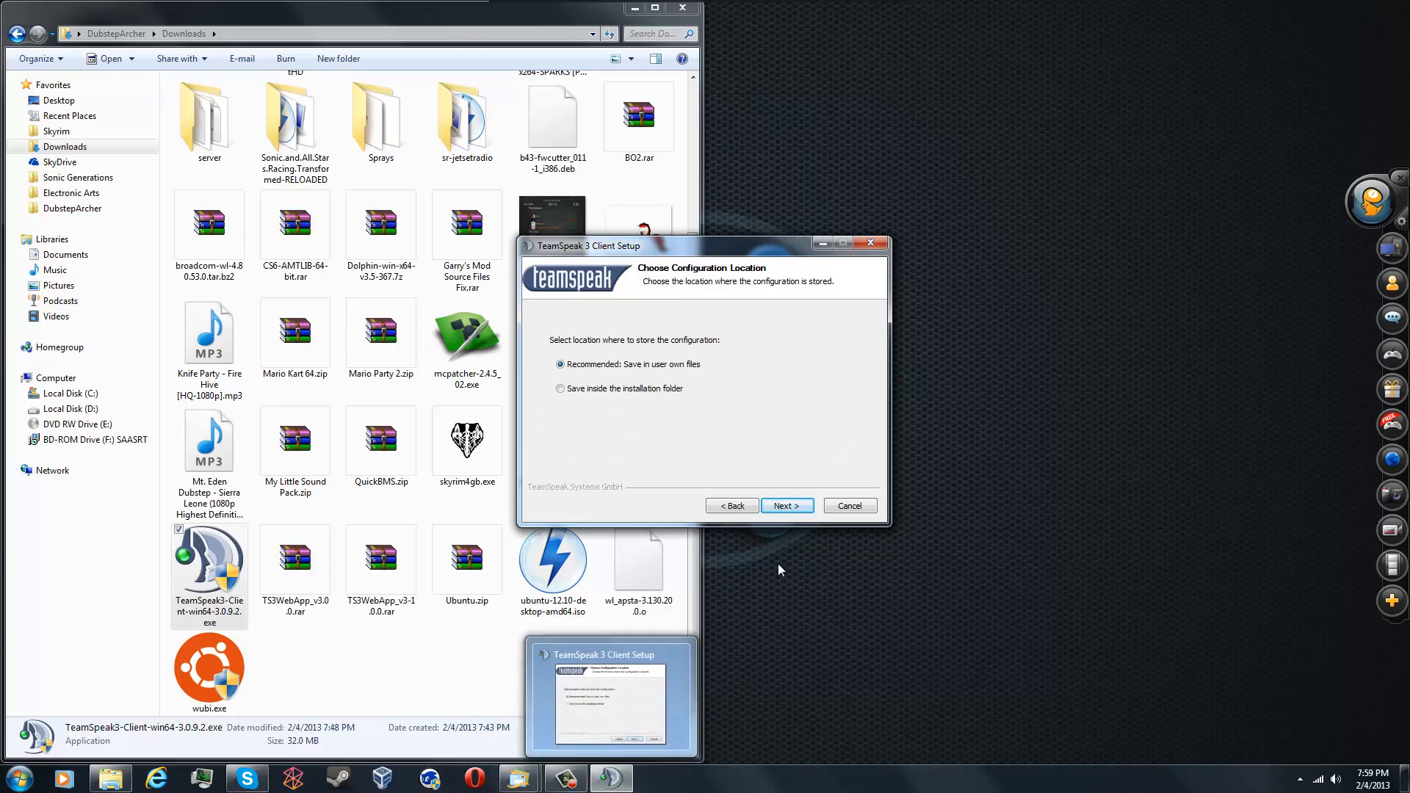
pyautogui.click(803, 510)
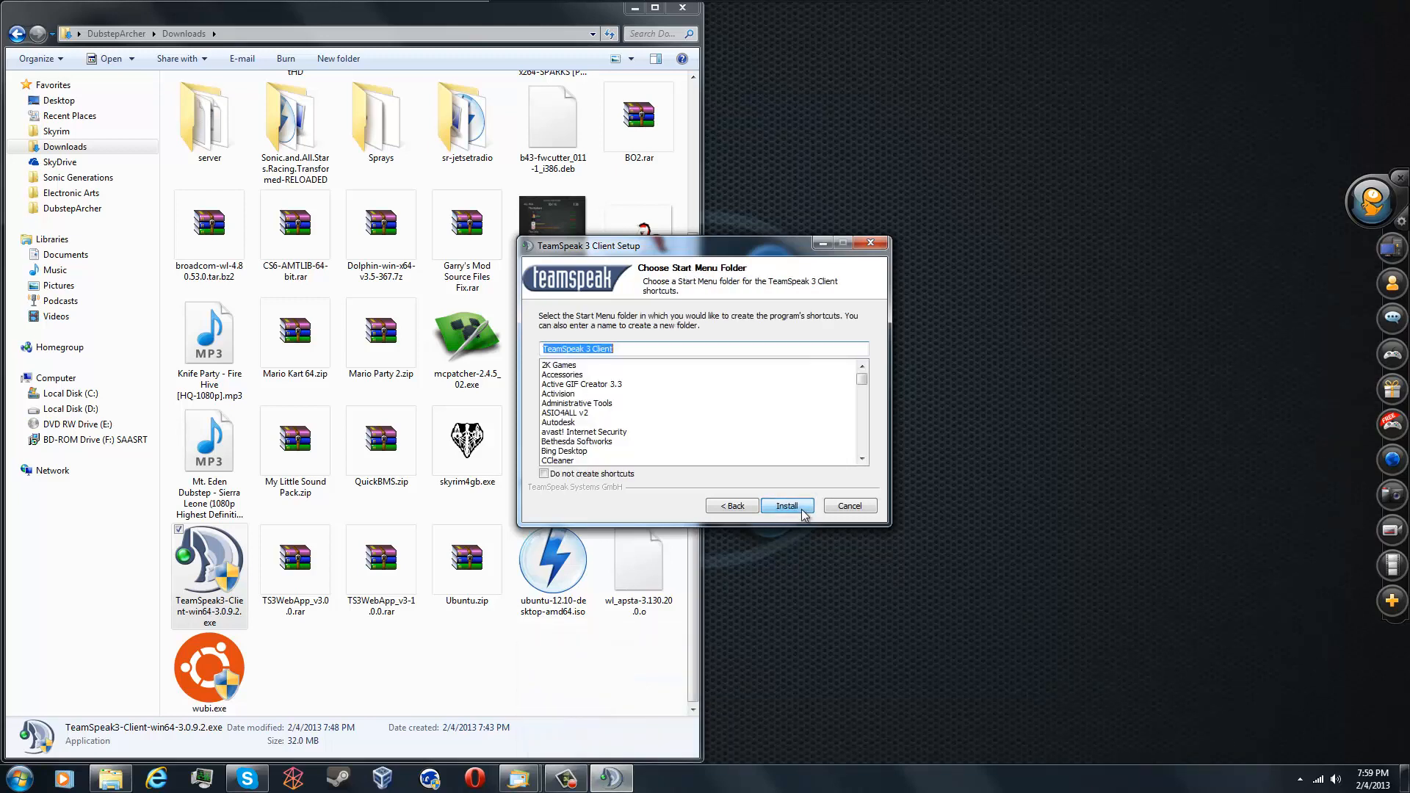
pyautogui.click(802, 510)
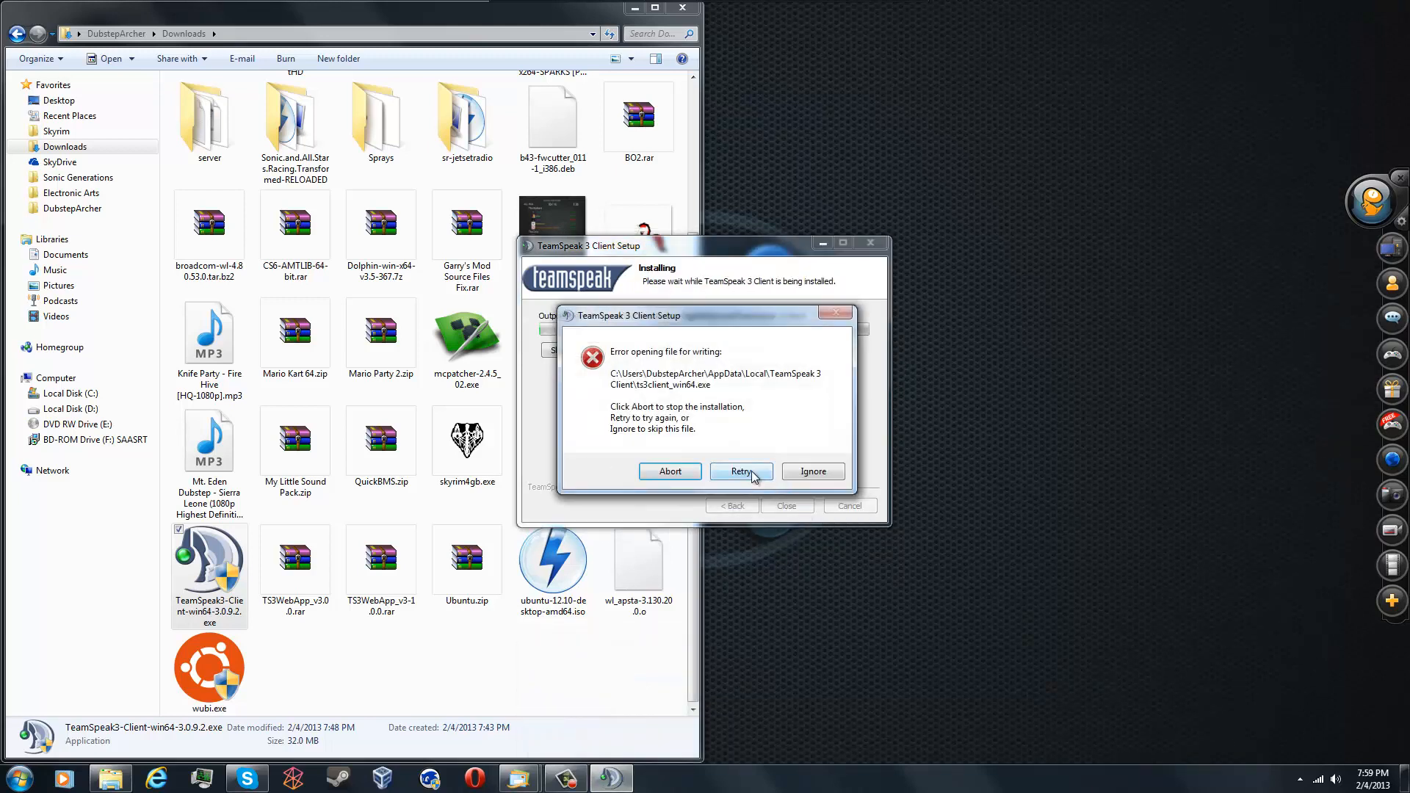
# Ignore the write errors for ts3client_win64.exe and QtCore4.dll, abort the installation at QtGui4.dll and close the setup wizard
pyautogui.click(835, 474)
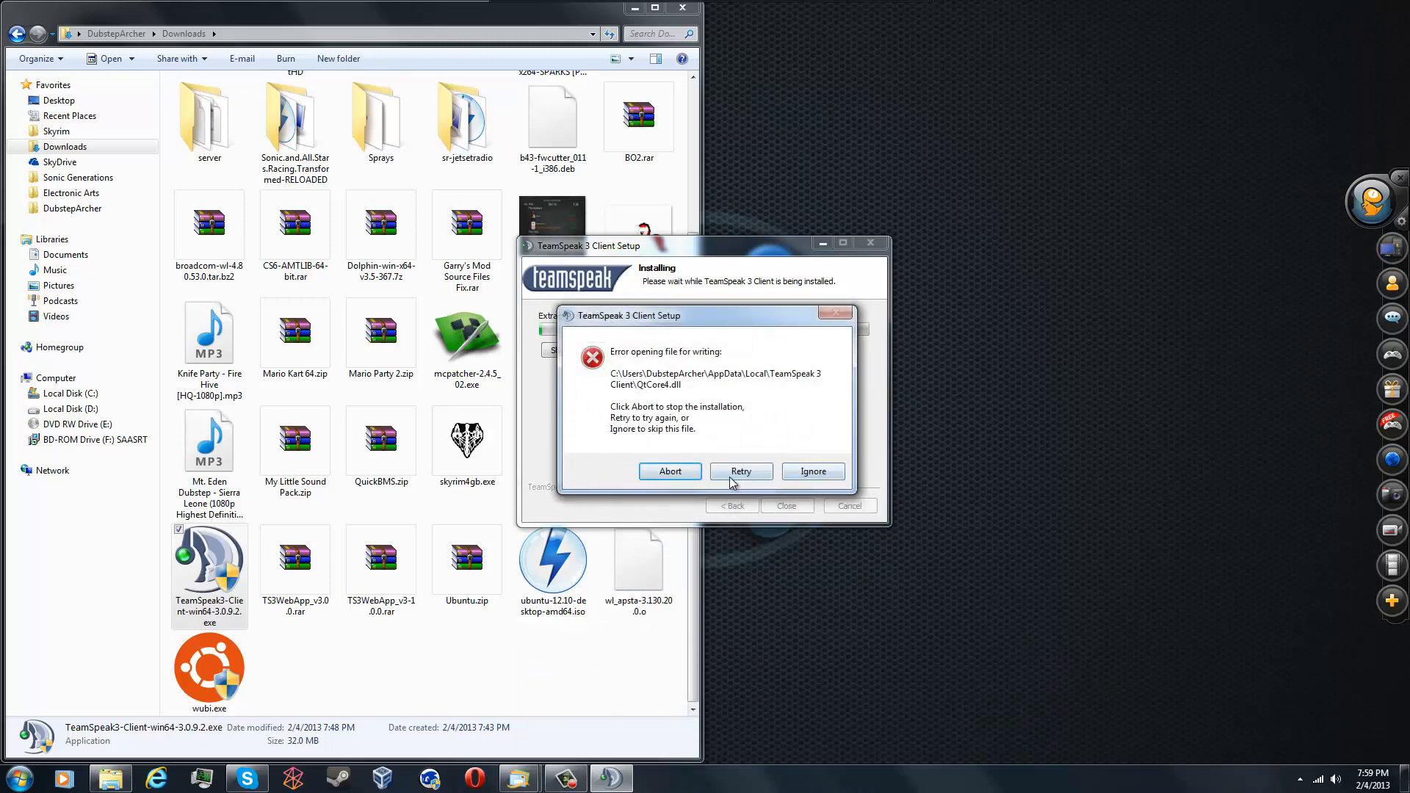
pyautogui.click(819, 470)
pyautogui.click(671, 472)
pyautogui.click(562, 350)
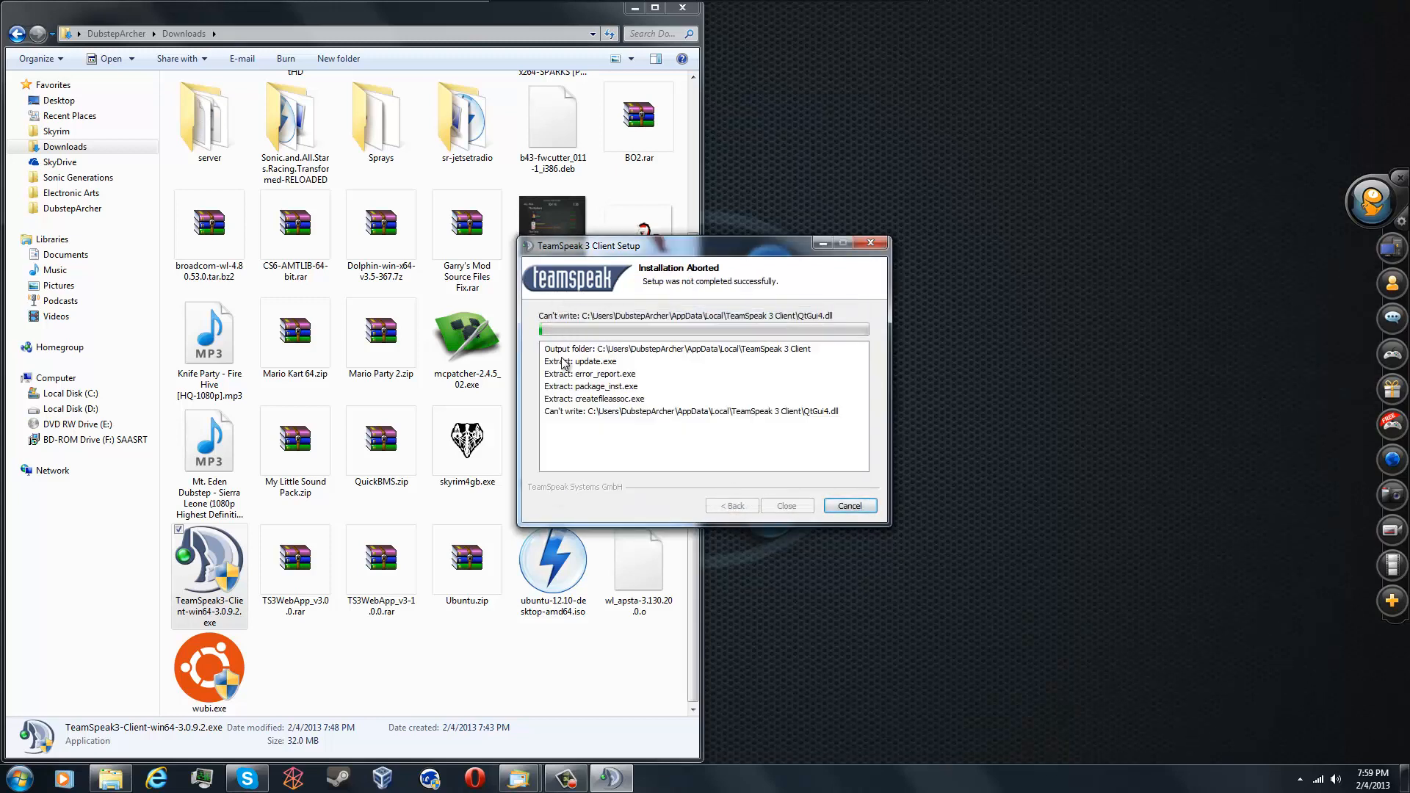
pyautogui.click(850, 505)
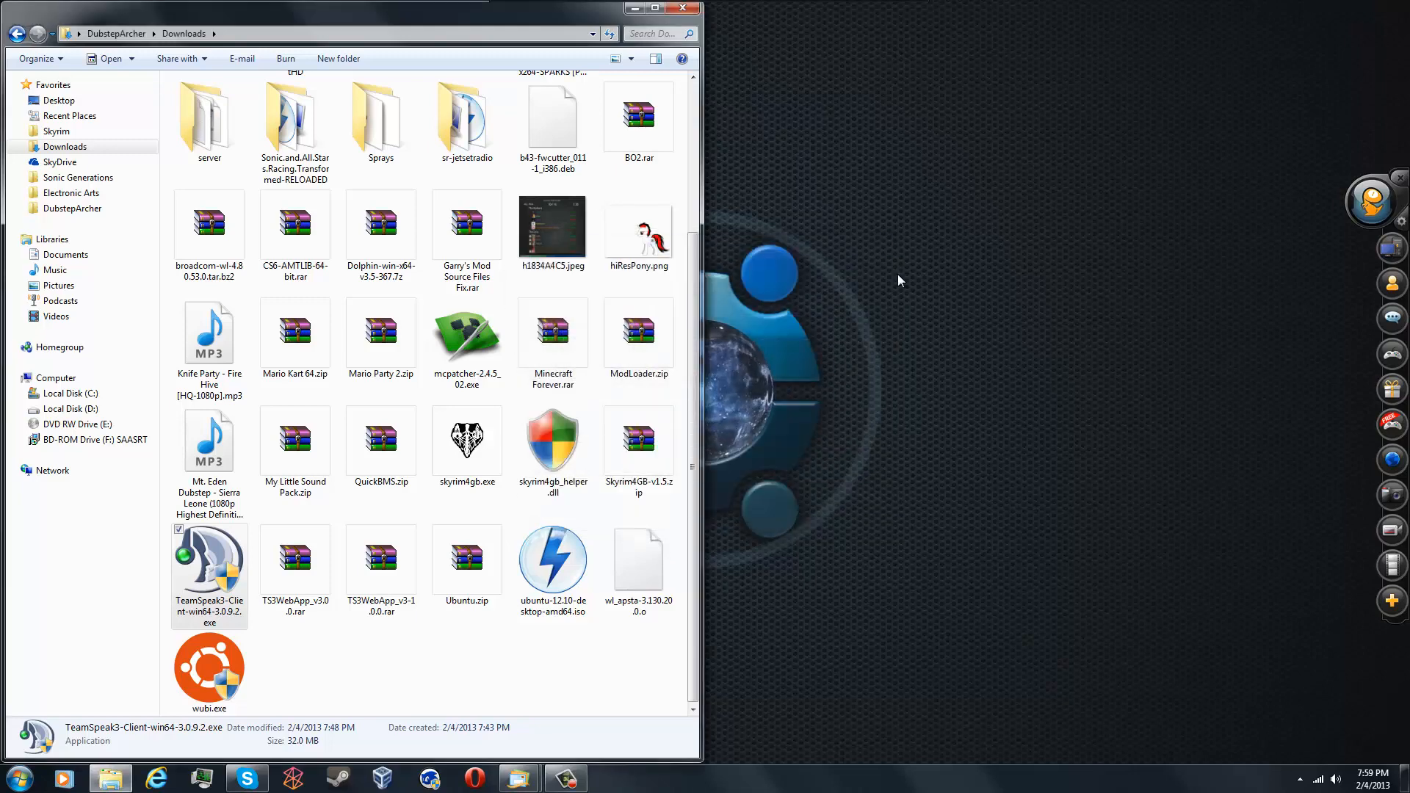
pyautogui.moveTo(518, 22); pyautogui.dragTo(834, 101)
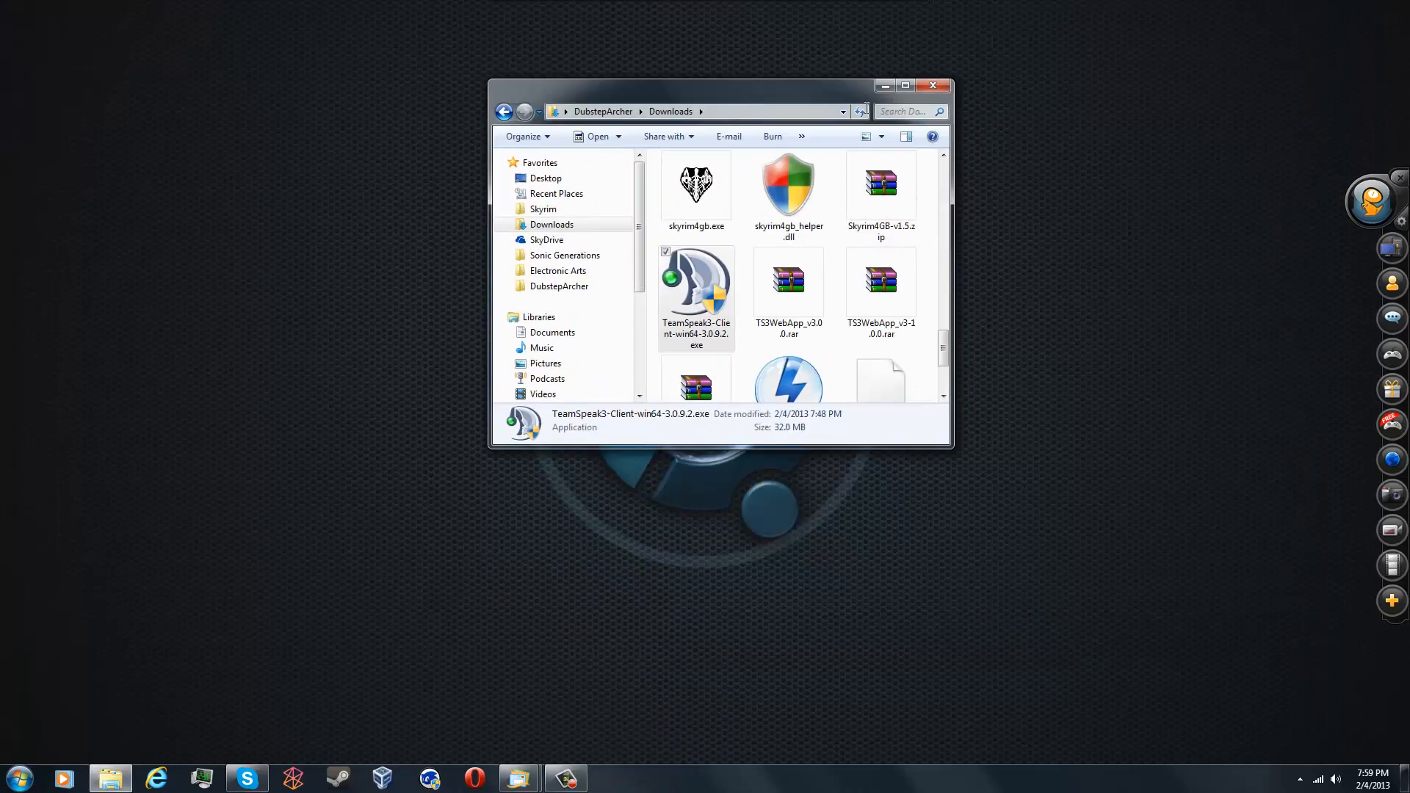
# Close the Downloads folder, reveal the desktop icons, launch the TeamSpeak 3 client to view its Connections options, and close it
pyautogui.click(934, 86)
pyautogui.doubleClick(462, 501)
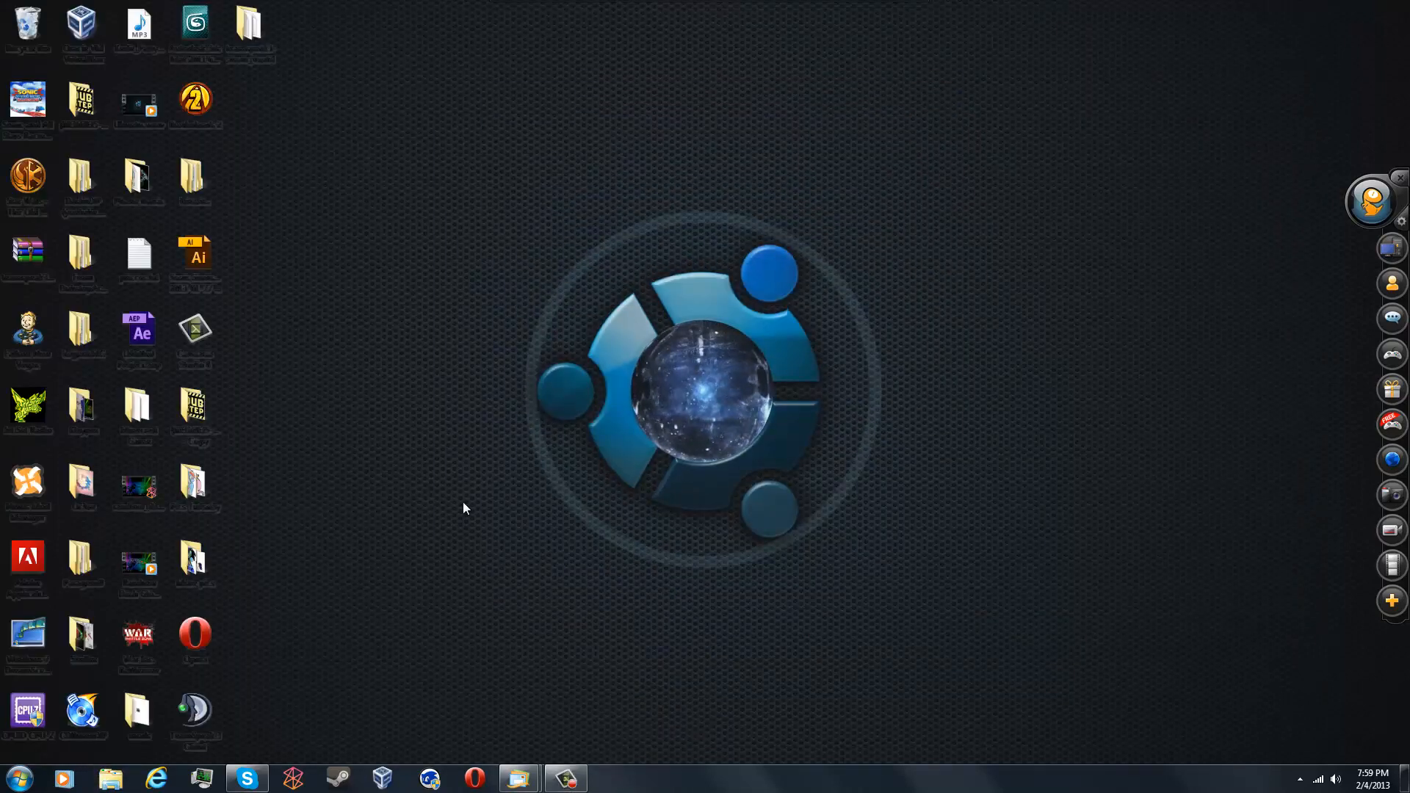
pyautogui.doubleClick(209, 724)
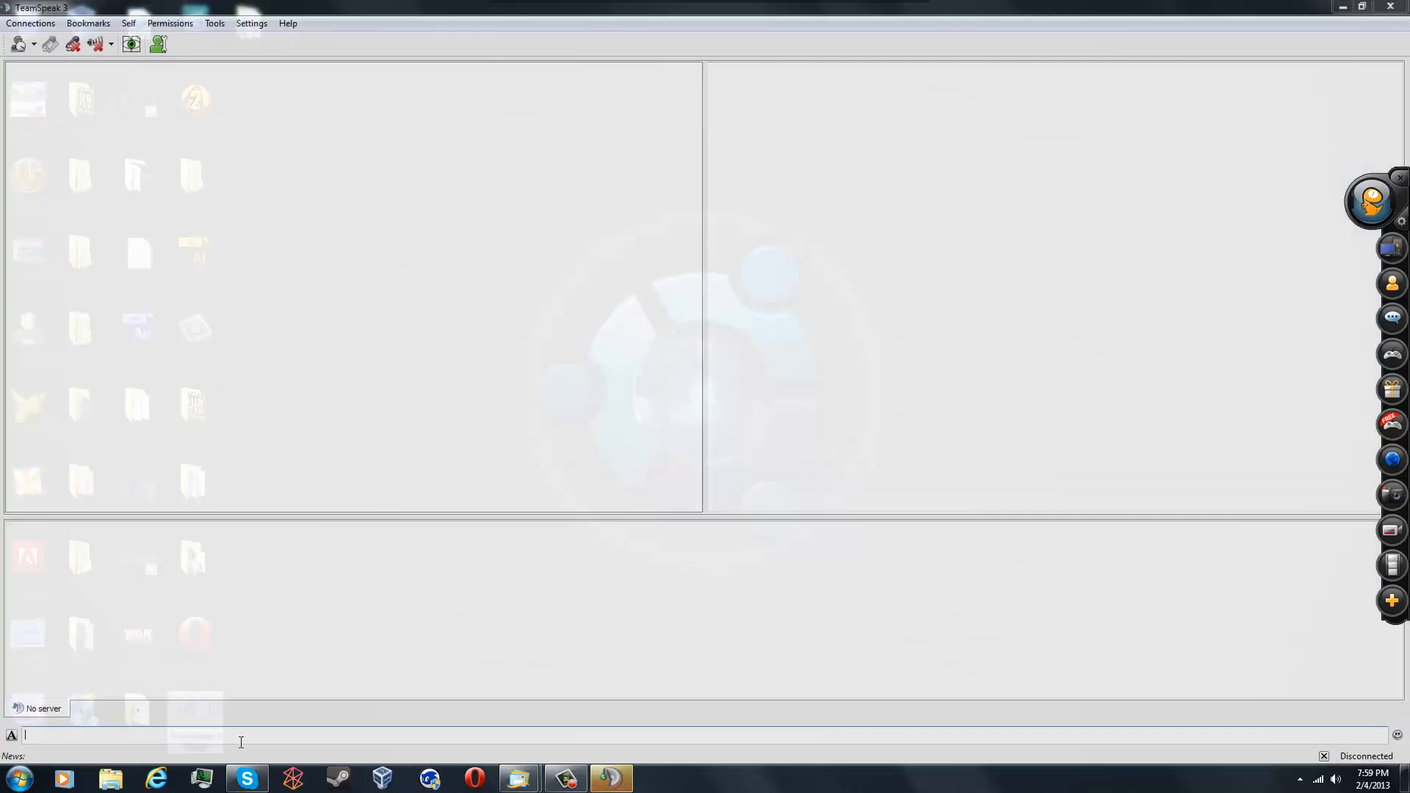
pyautogui.moveTo(144, 7); pyautogui.dragTo(391, 94)
pyautogui.click(974, 92)
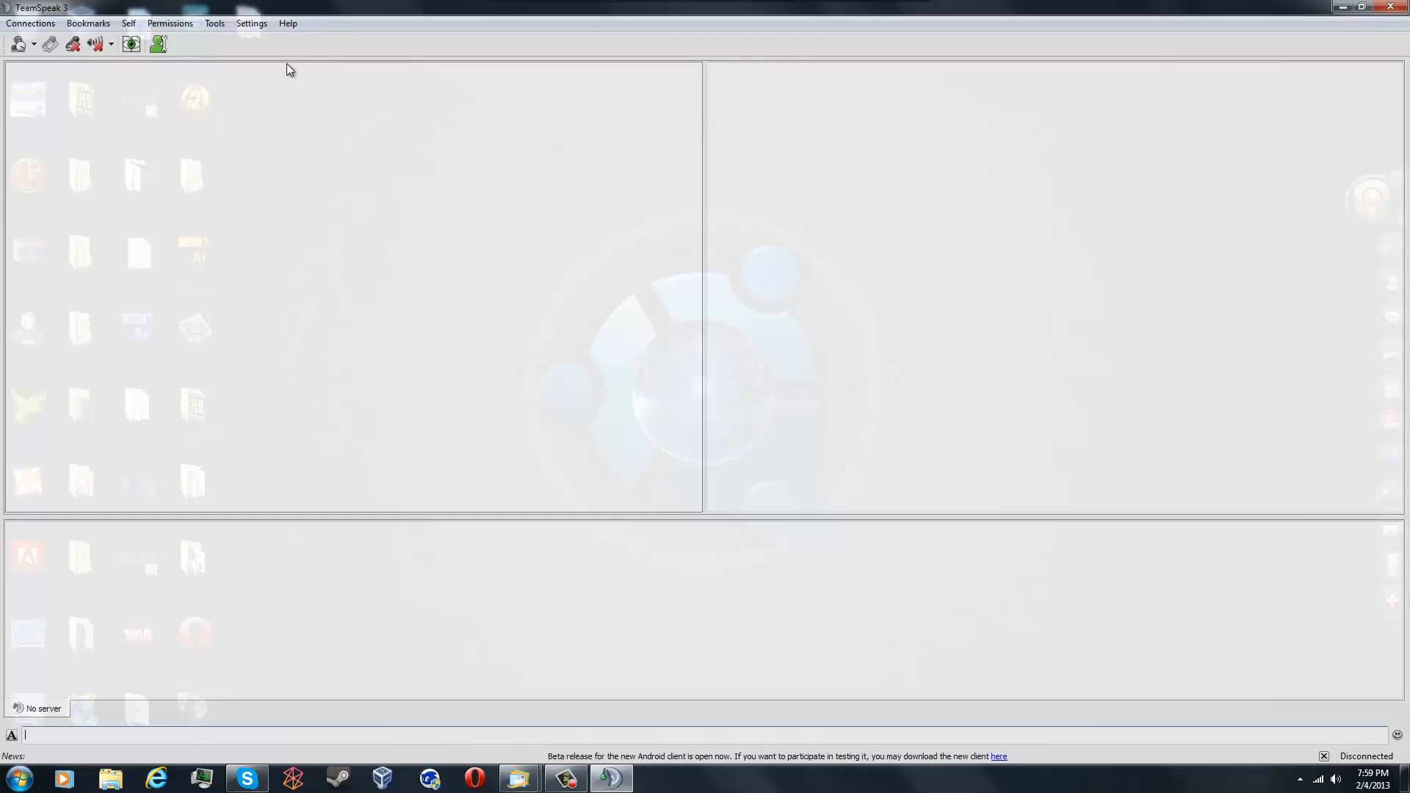
pyautogui.click(26, 23)
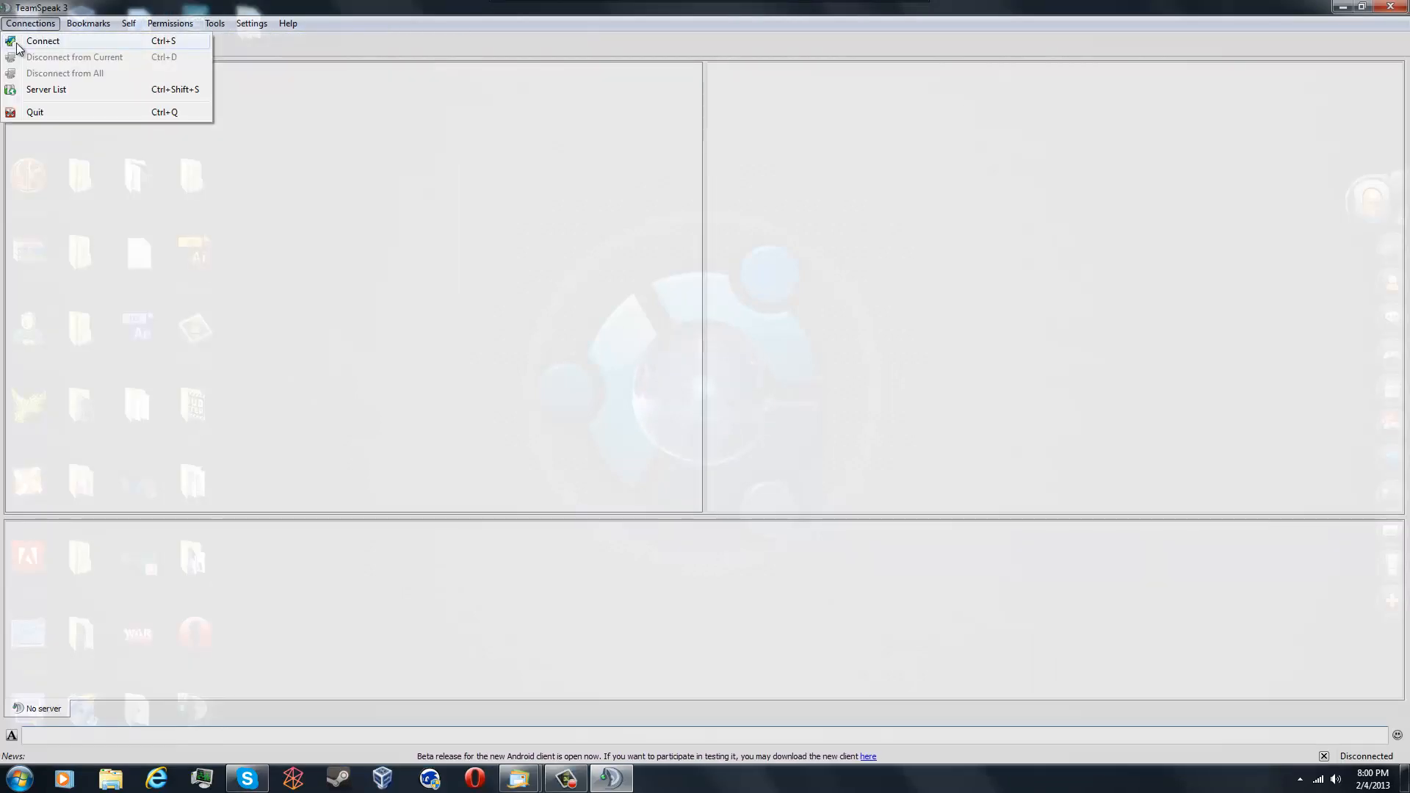
pyautogui.click(1395, 7)
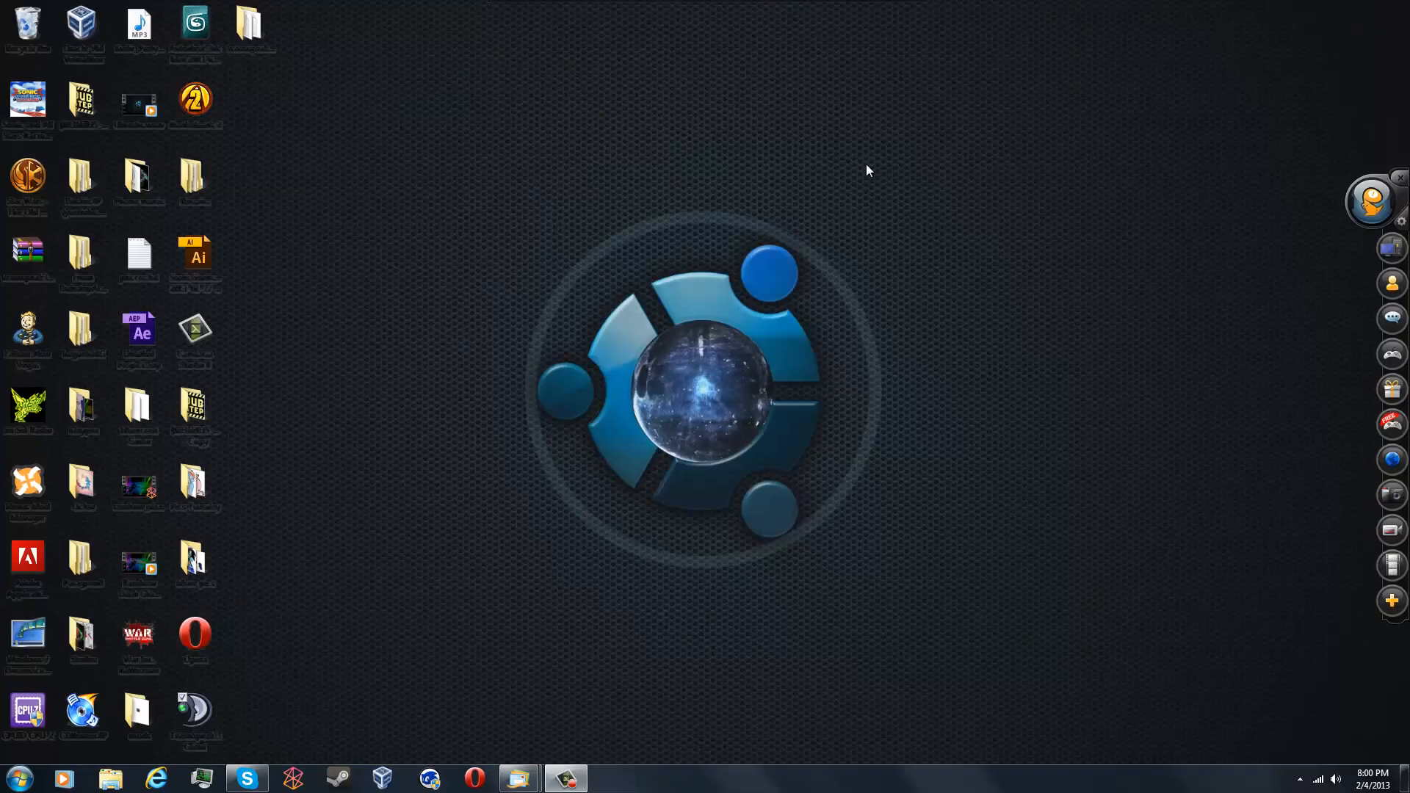
pyautogui.doubleClick(237, 50)
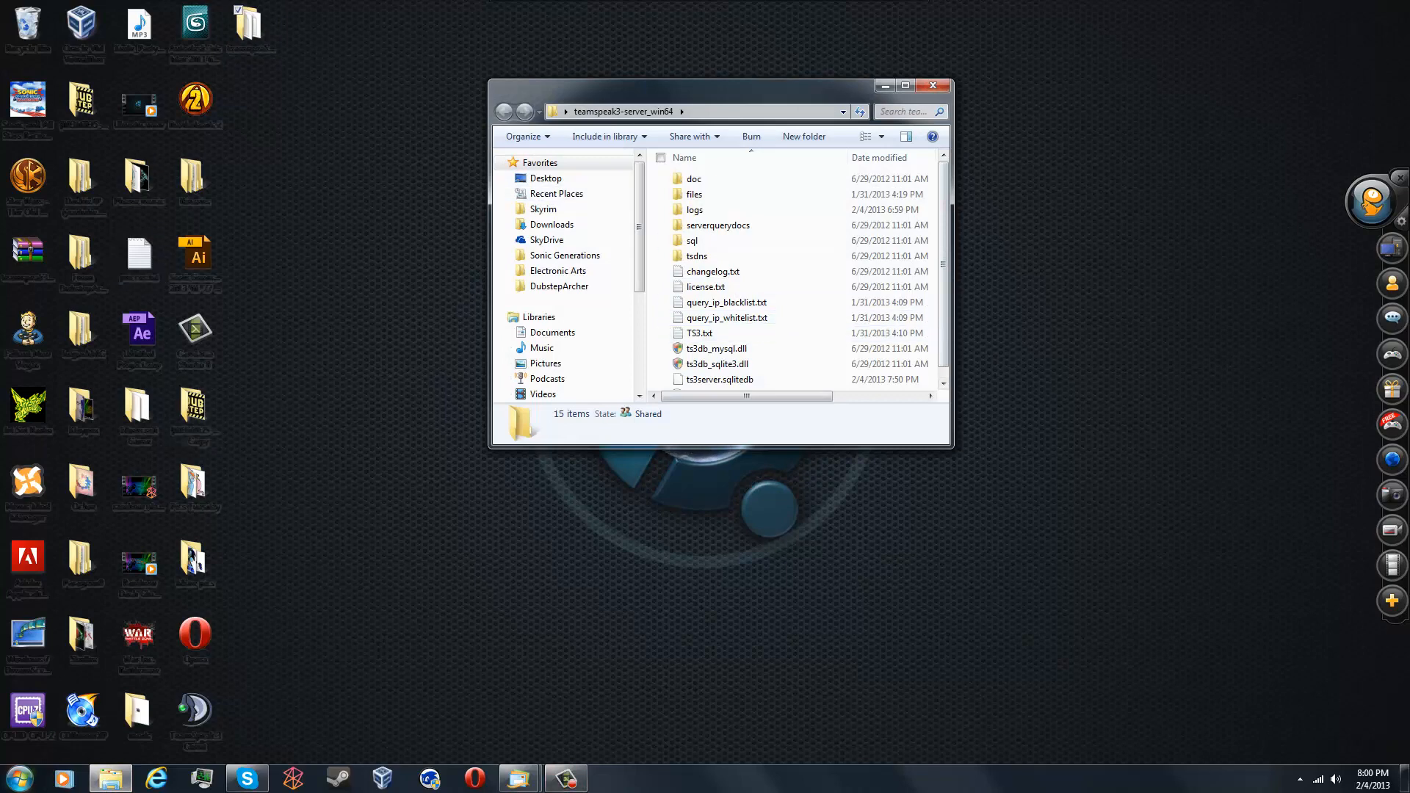
pyautogui.click(20, 779)
pyautogui.click(98, 379)
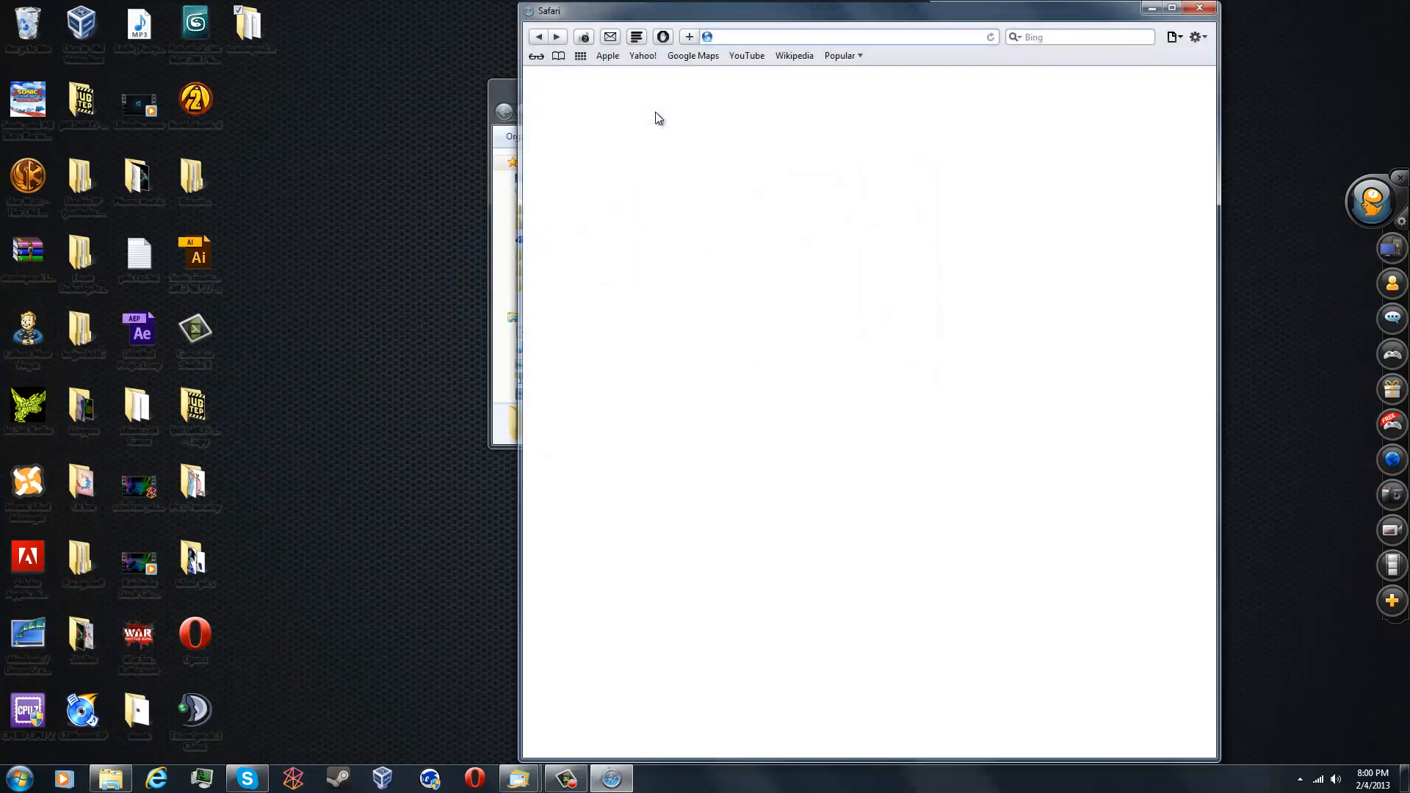
pyautogui.click(809, 37)
pyautogui.write('www.teamspeak.com/')
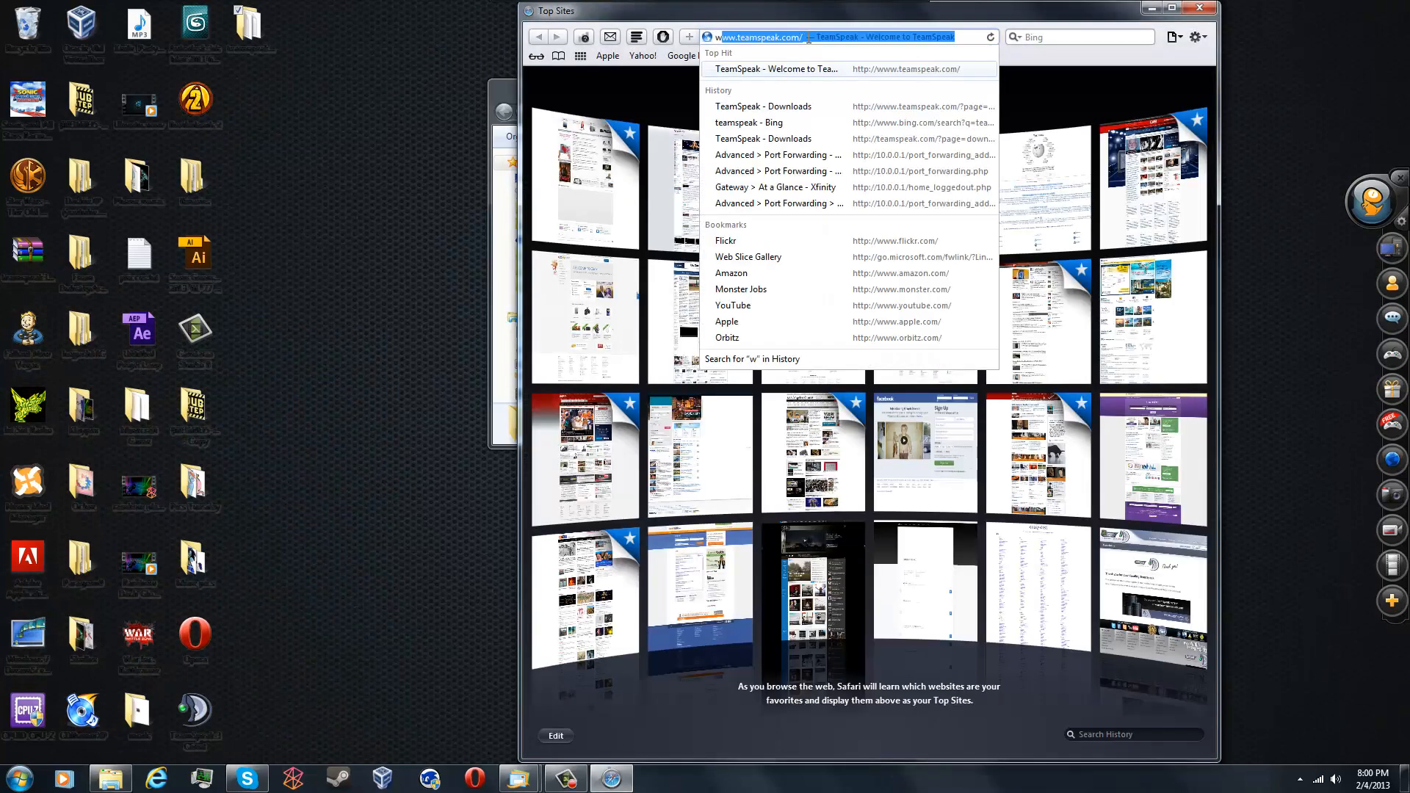
pyautogui.press('Return')
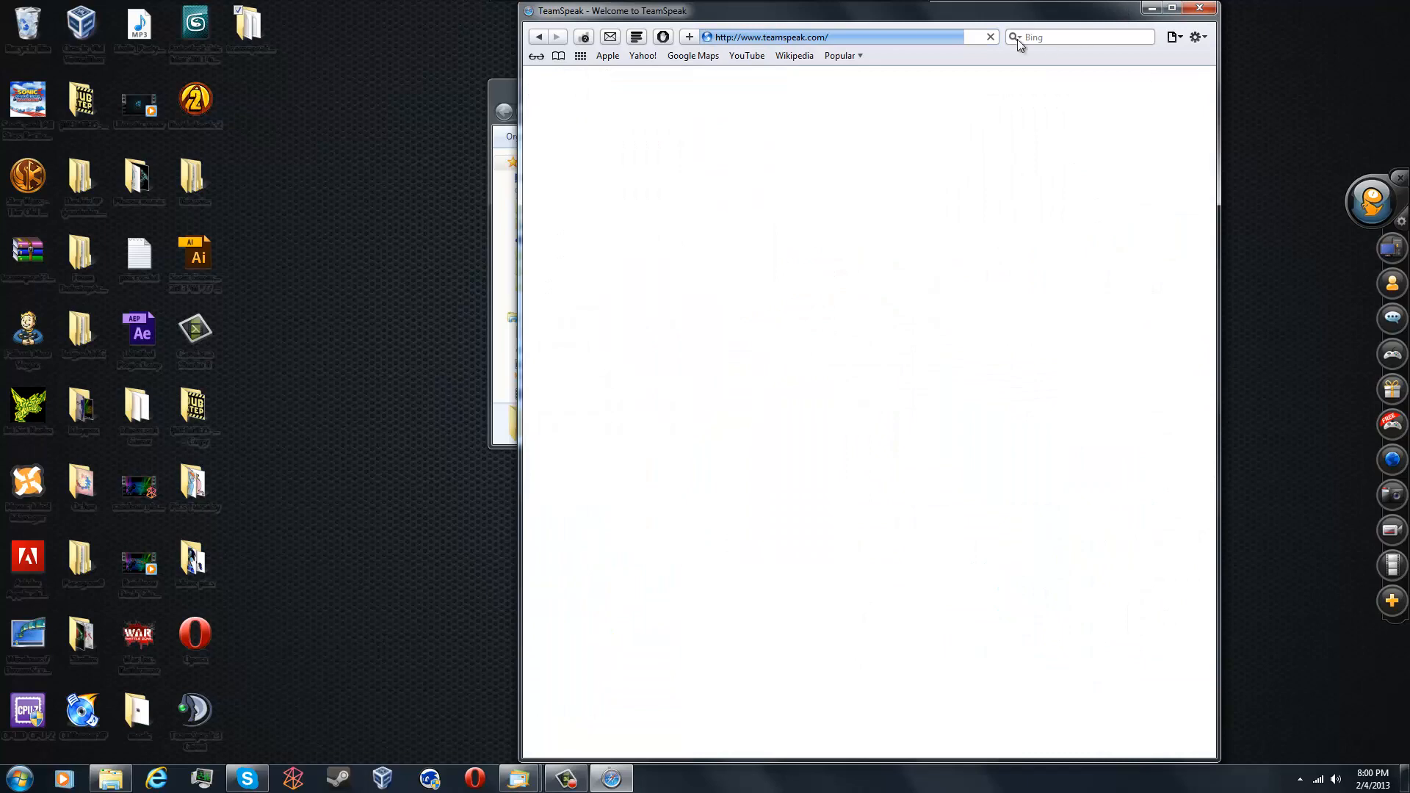
pyautogui.moveTo(1116, 11); pyautogui.dragTo(0, 94)
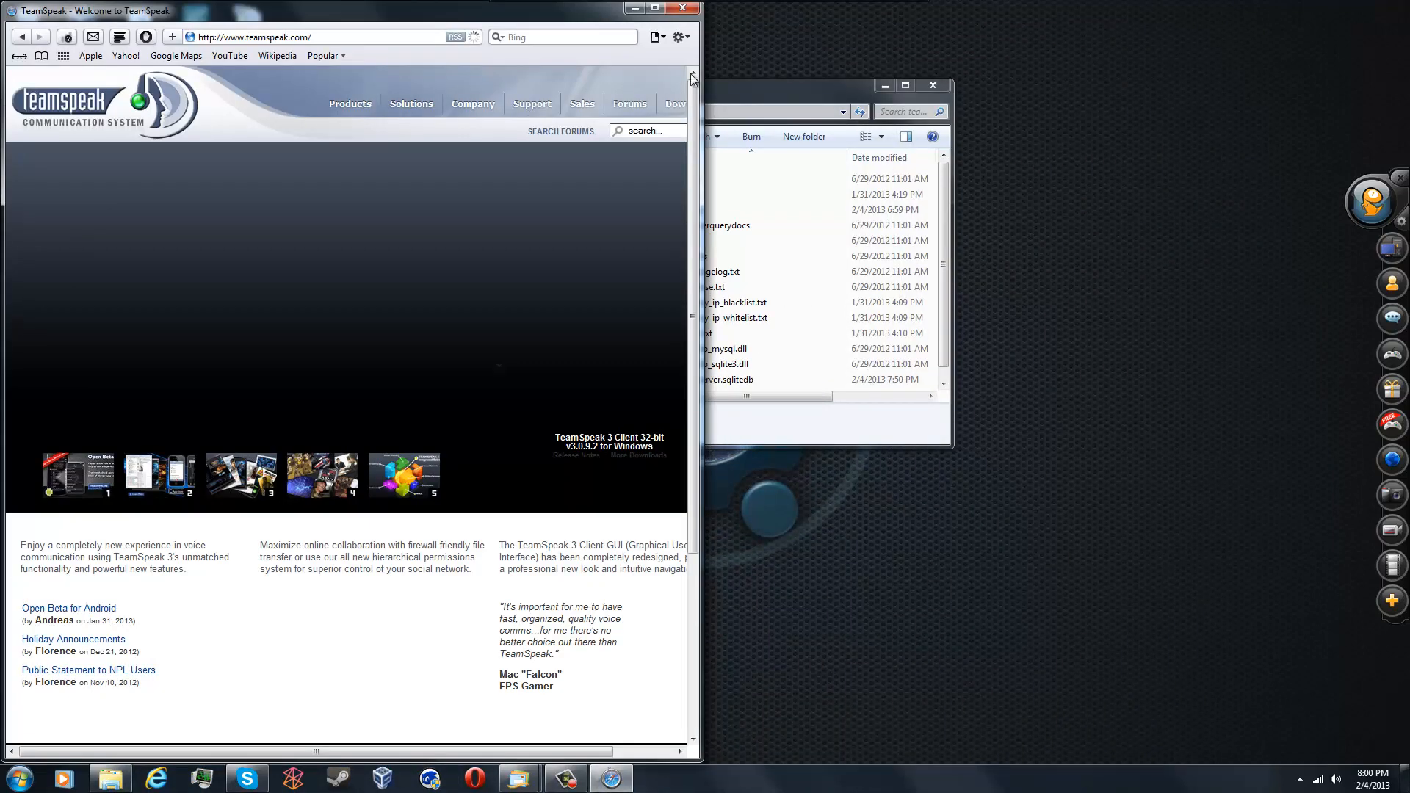
pyautogui.moveTo(784, 88); pyautogui.dragTo(1110, 98)
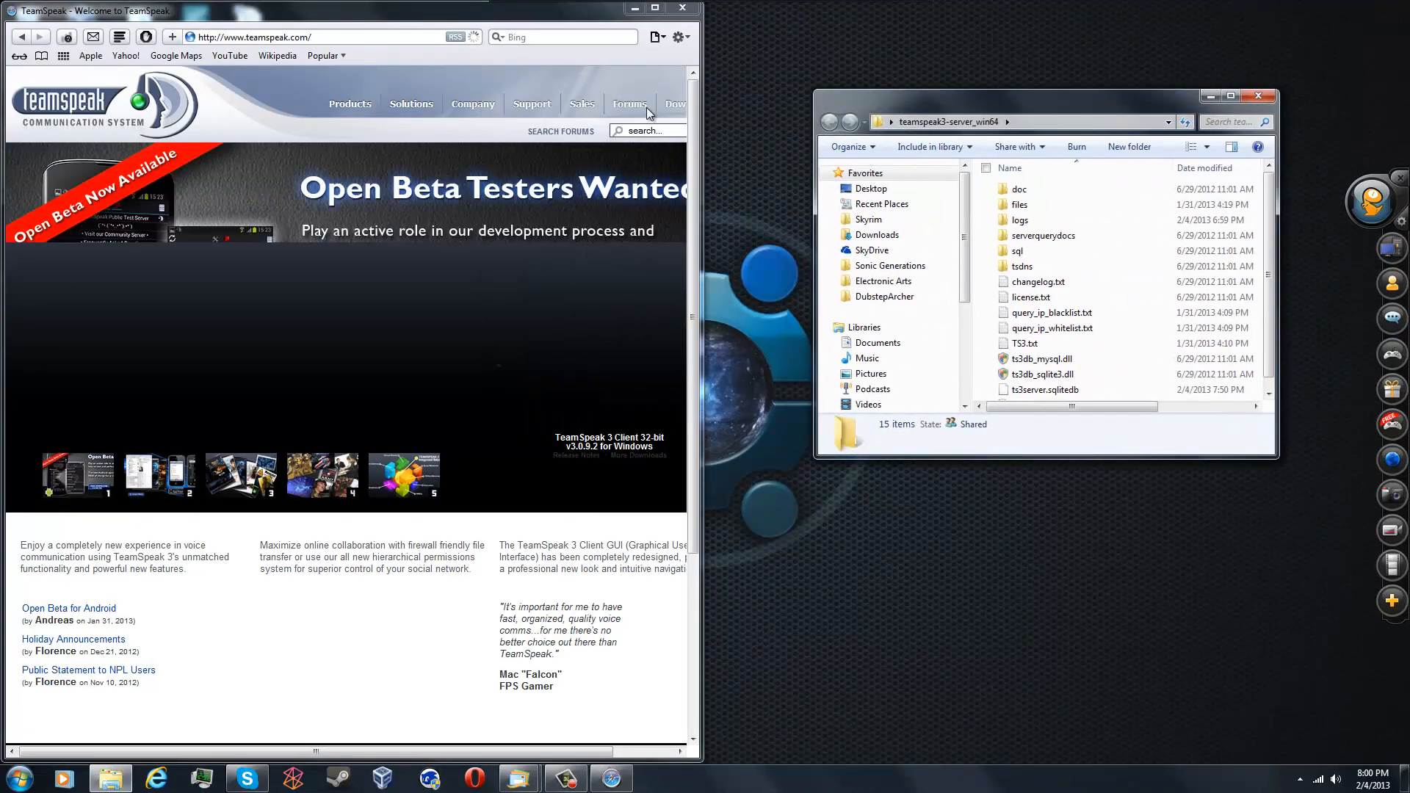
# Request the Windows Server 64-bit 3.0.6.1 download from the site's Downloads page, agreeing to the end user license agreement
pyautogui.click(672, 106)
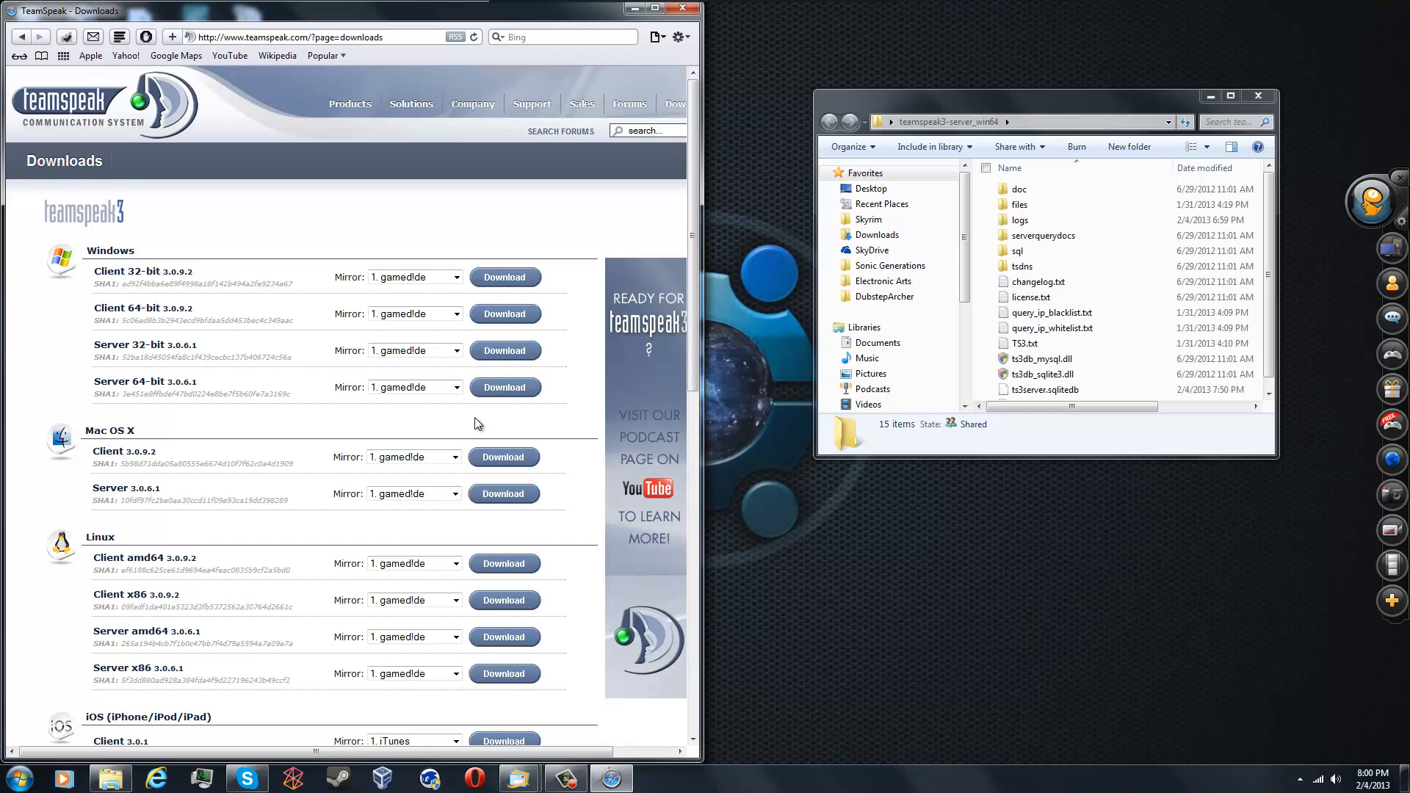
pyautogui.click(516, 387)
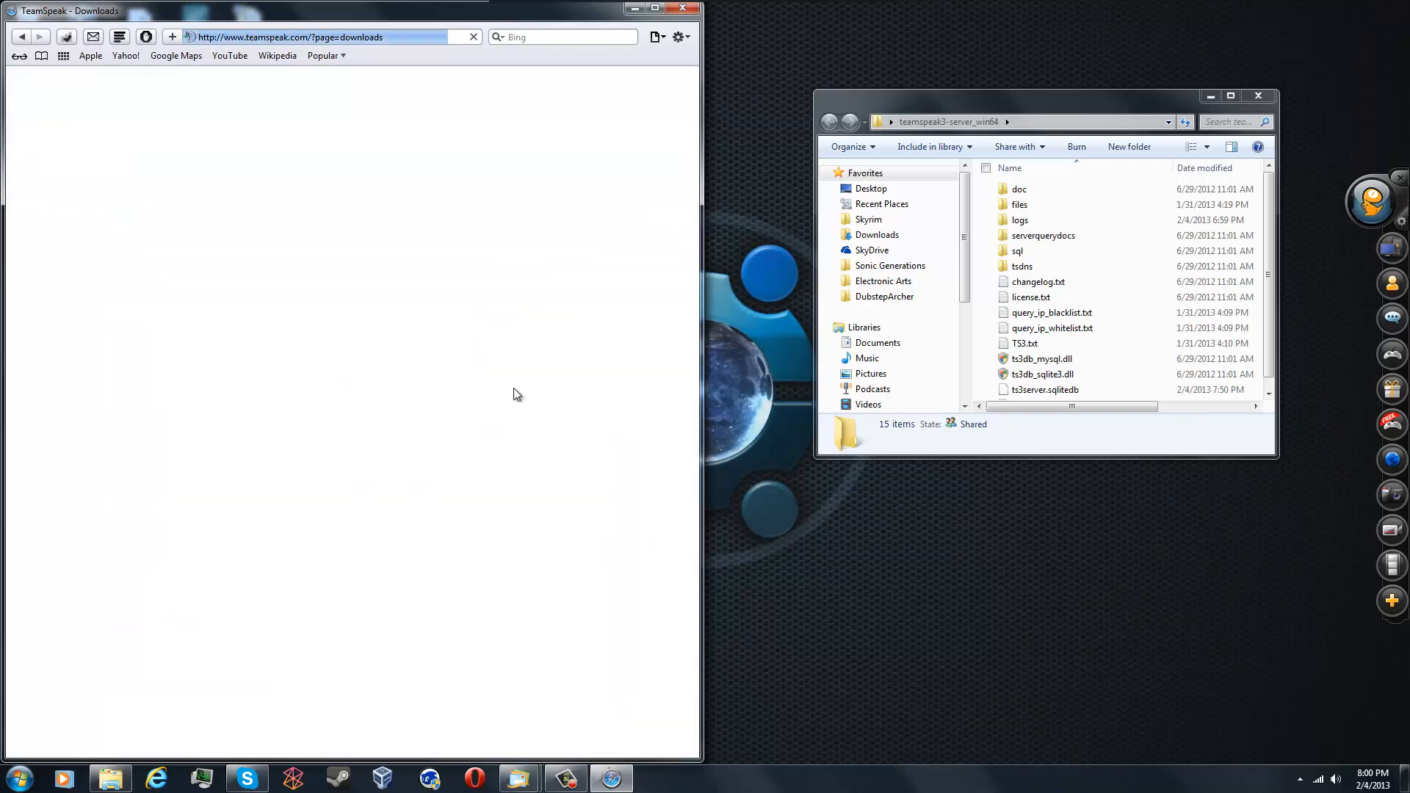
pyautogui.click(385, 550)
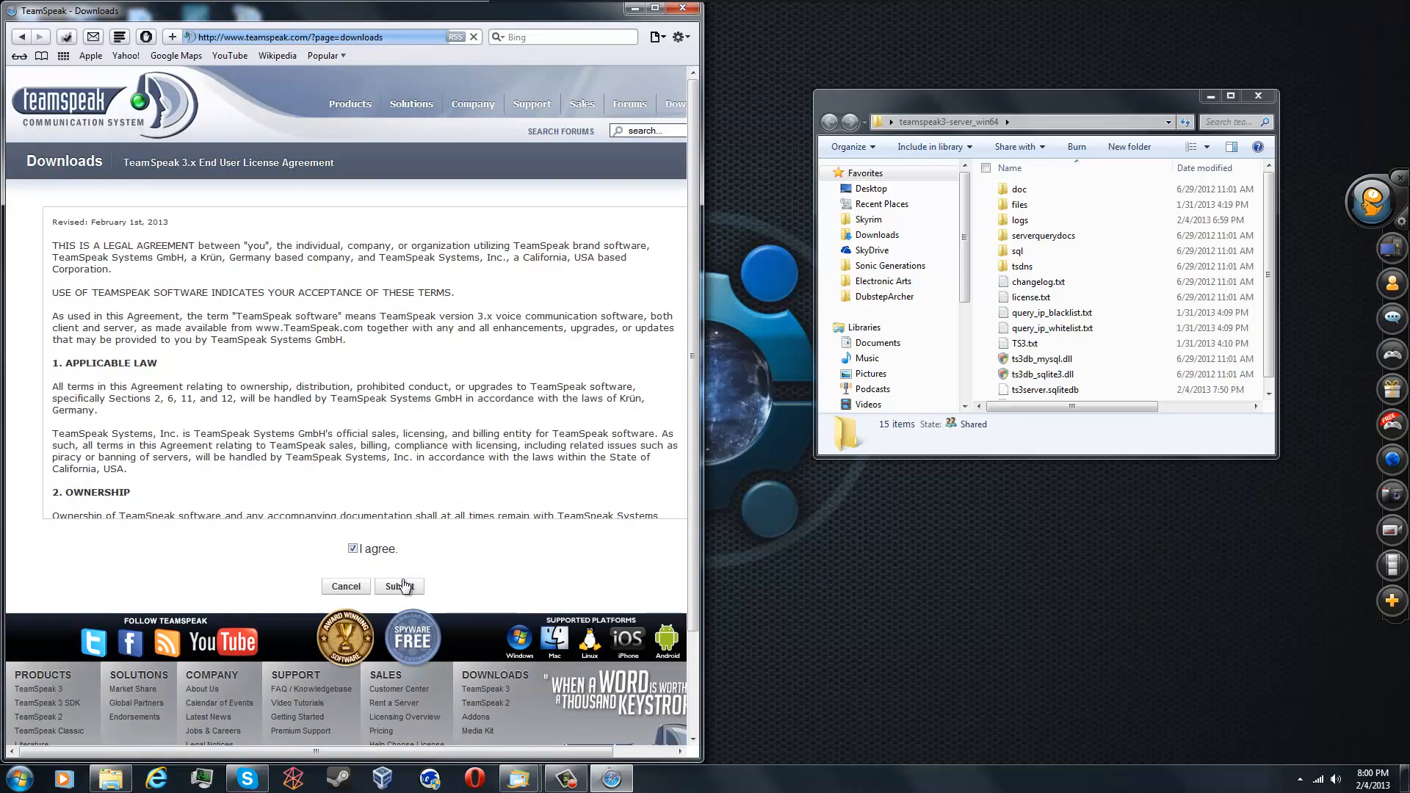
pyautogui.click(399, 586)
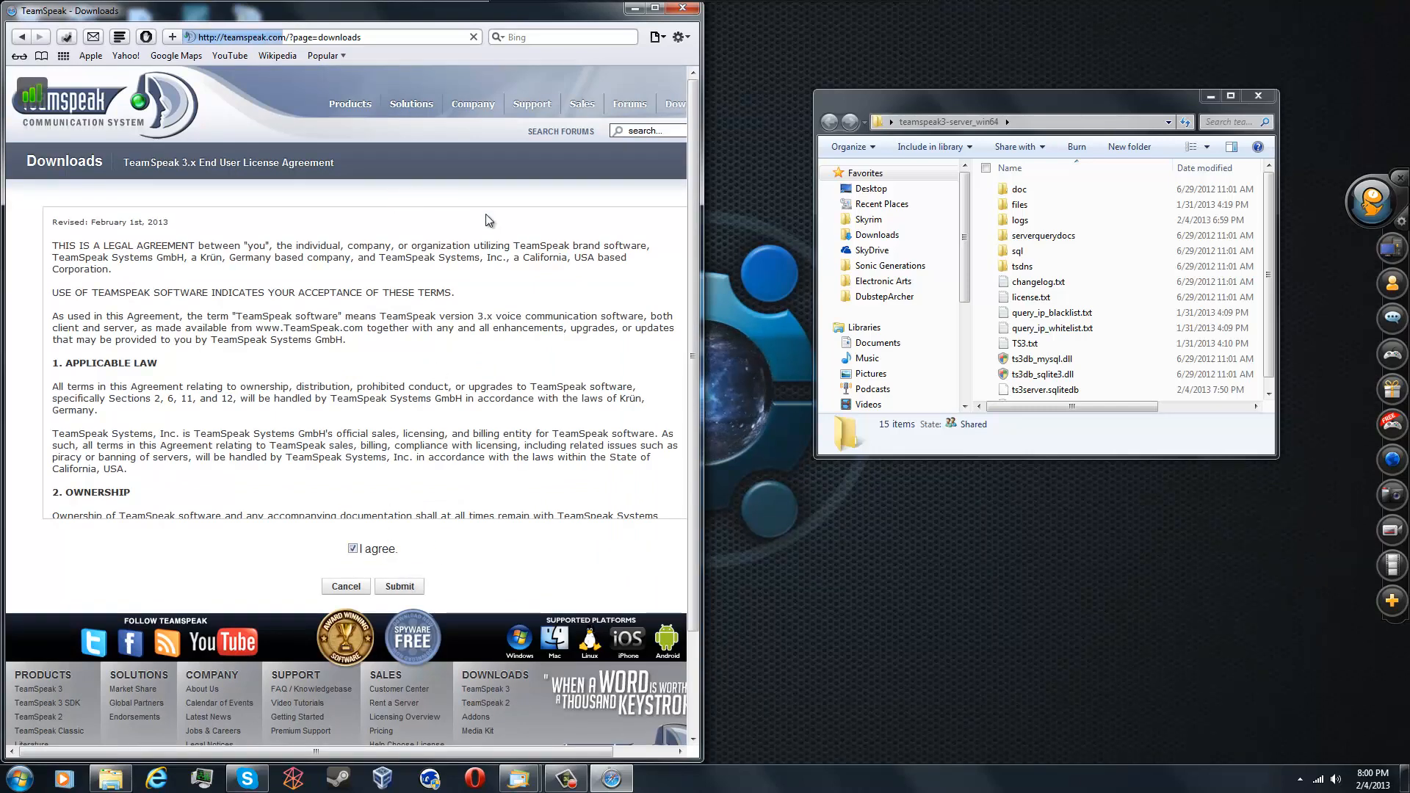
pyautogui.click(375, 413)
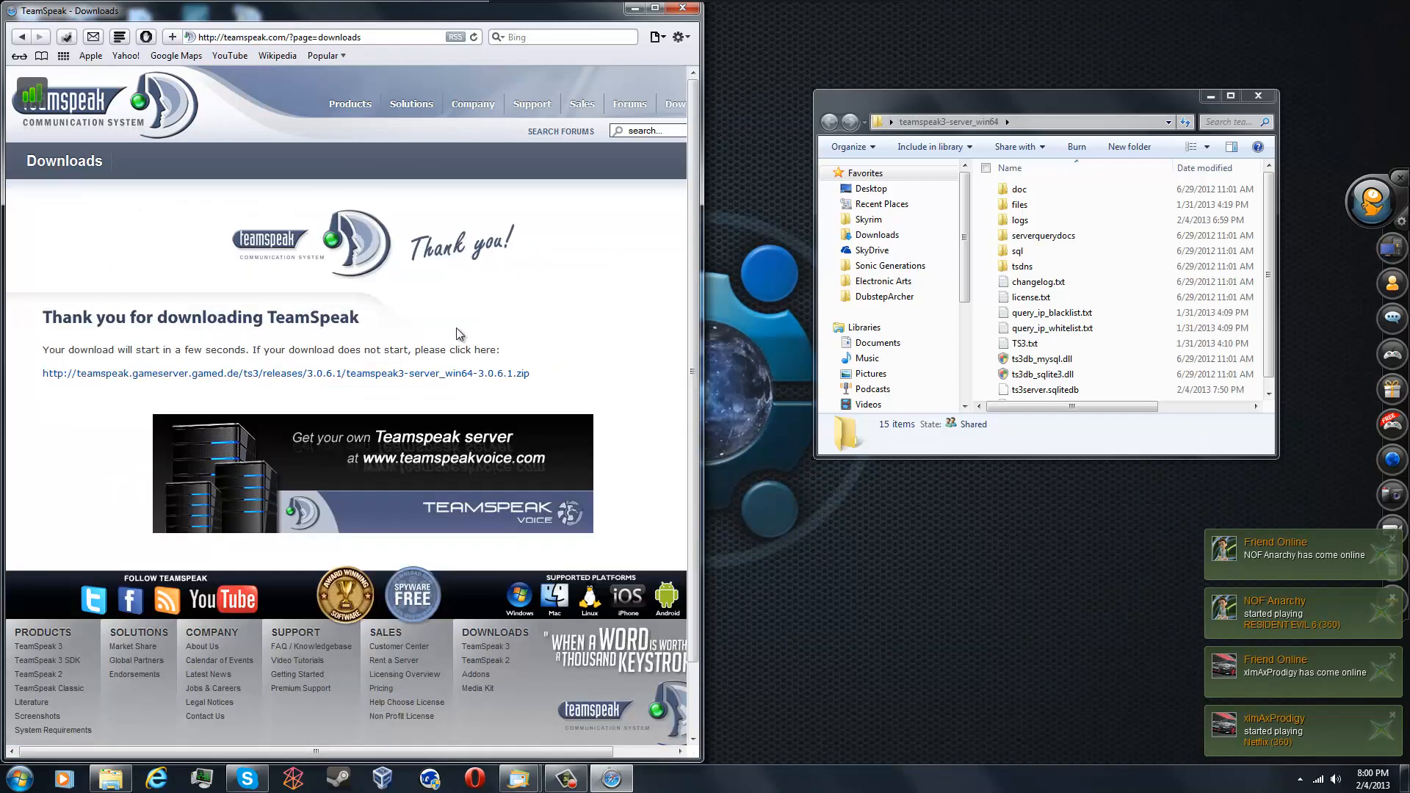
# Minimize the browser, save teamspeak3-server_win64-3.0.6.1.zip, and close the Downloads list once the download has finished
pyautogui.click(635, 9)
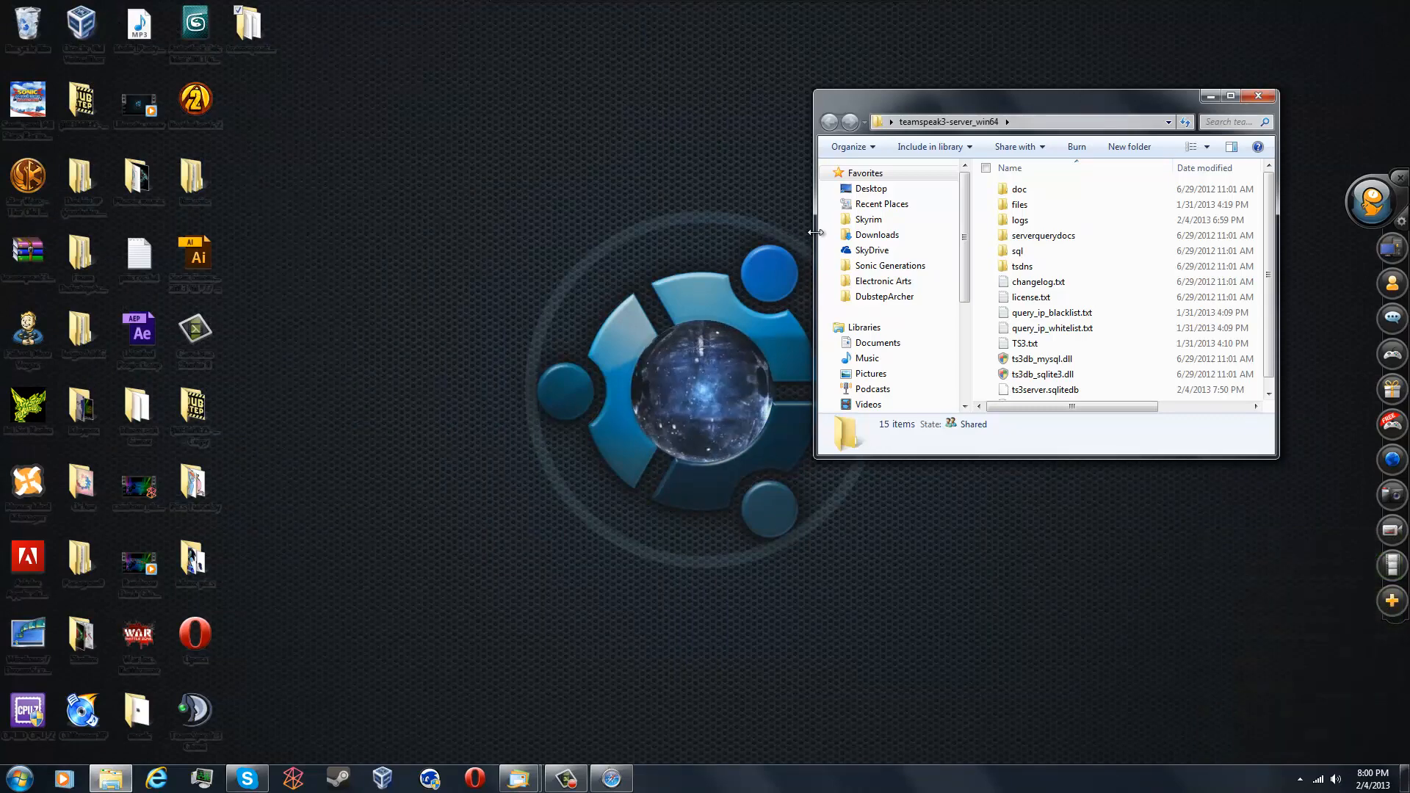
pyautogui.doubleClick(730, 597)
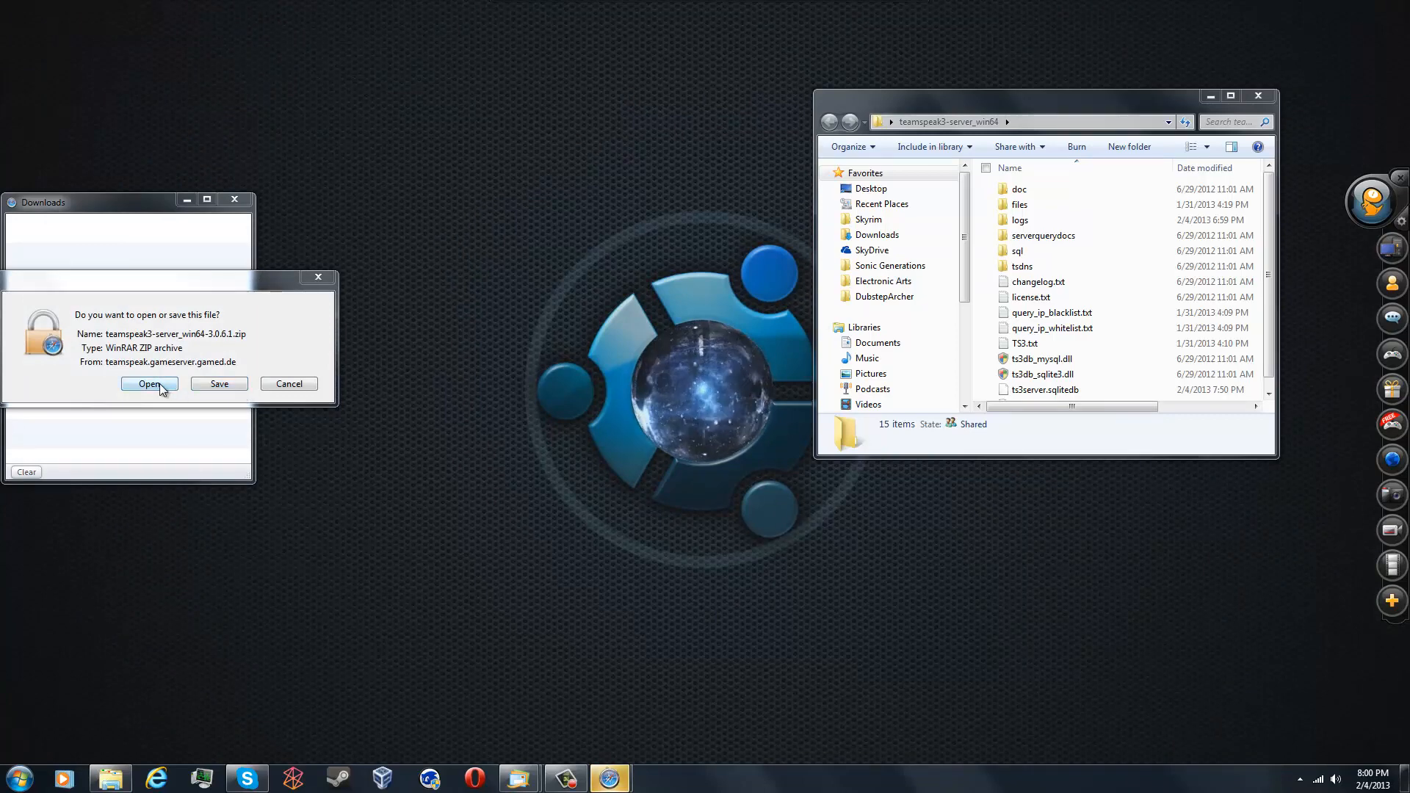
pyautogui.click(219, 384)
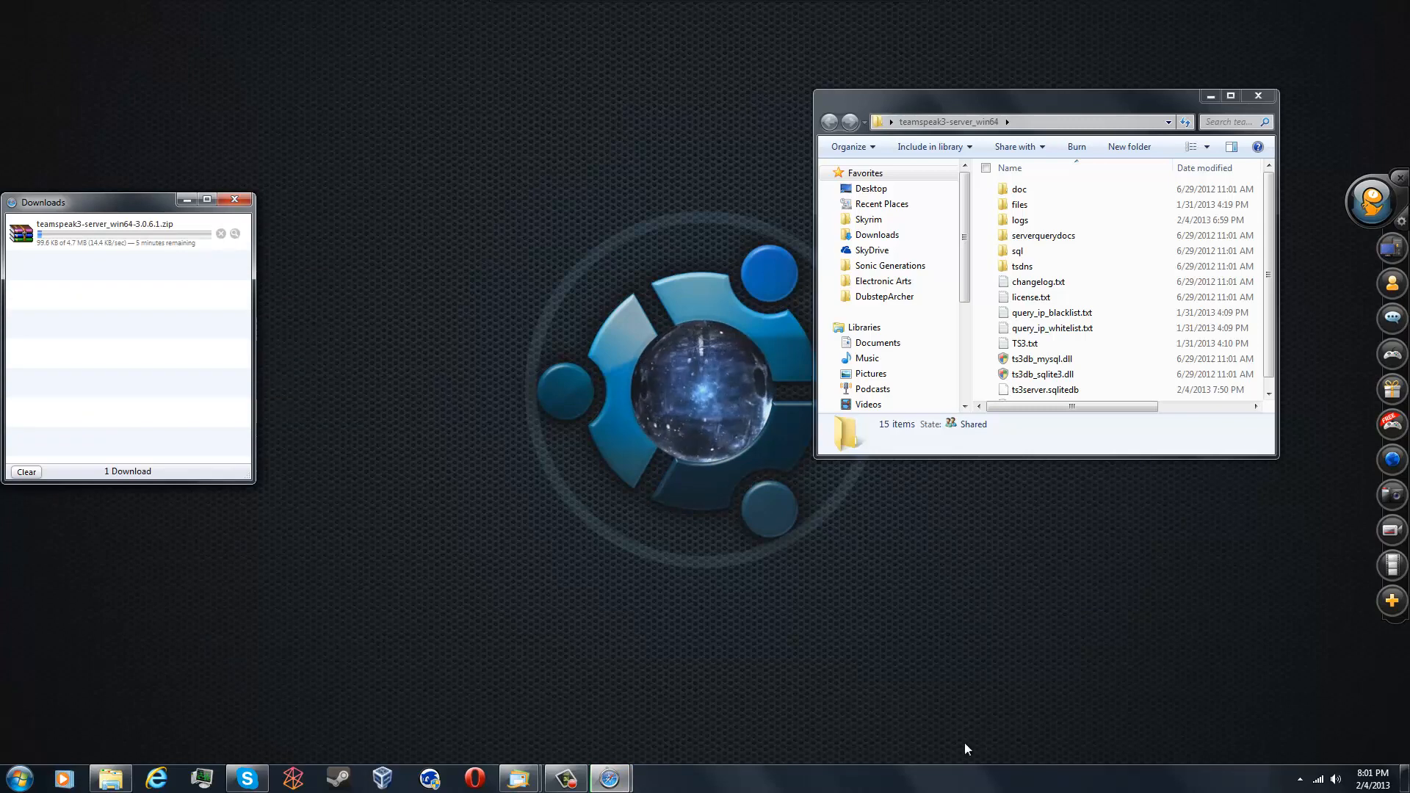
pyautogui.click(565, 778)
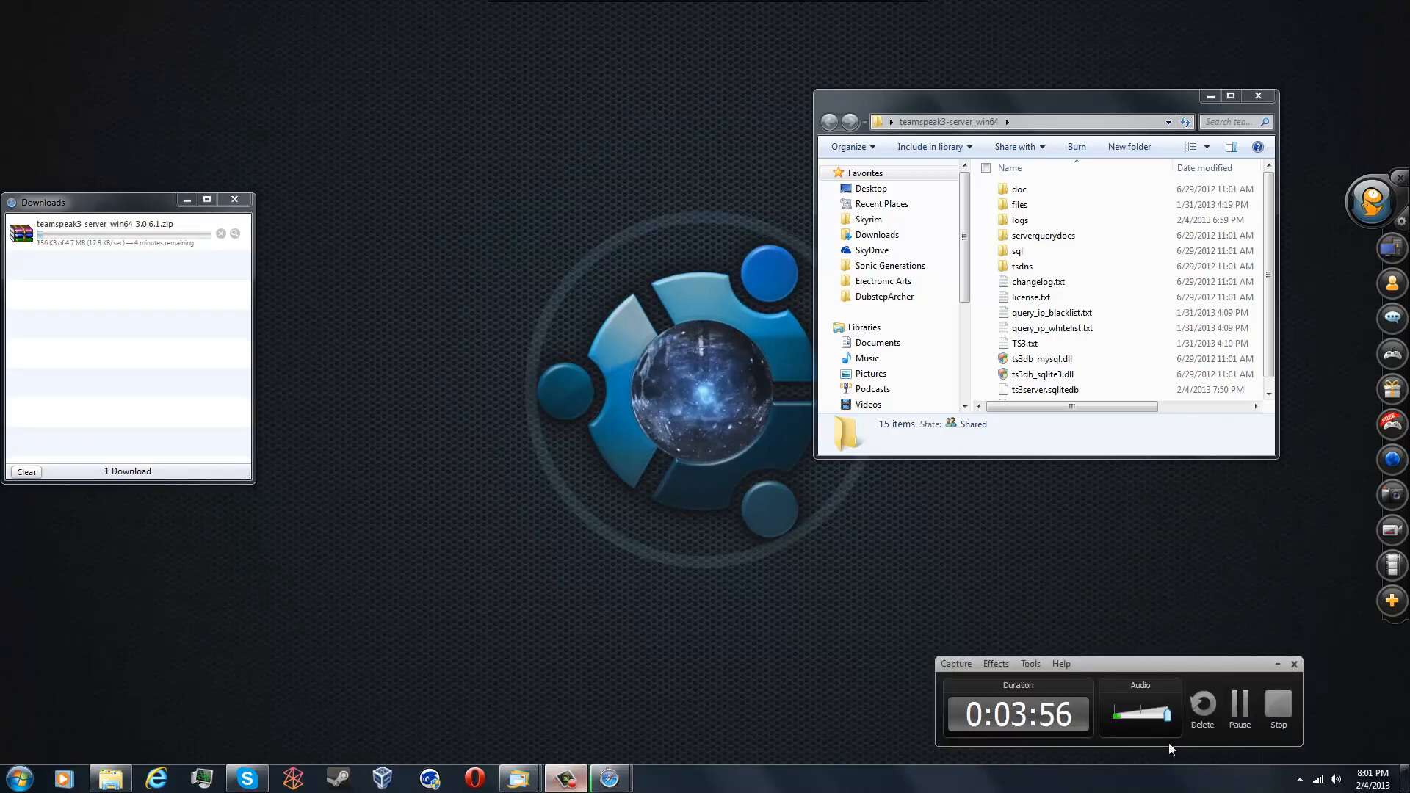
pyautogui.click(1239, 708)
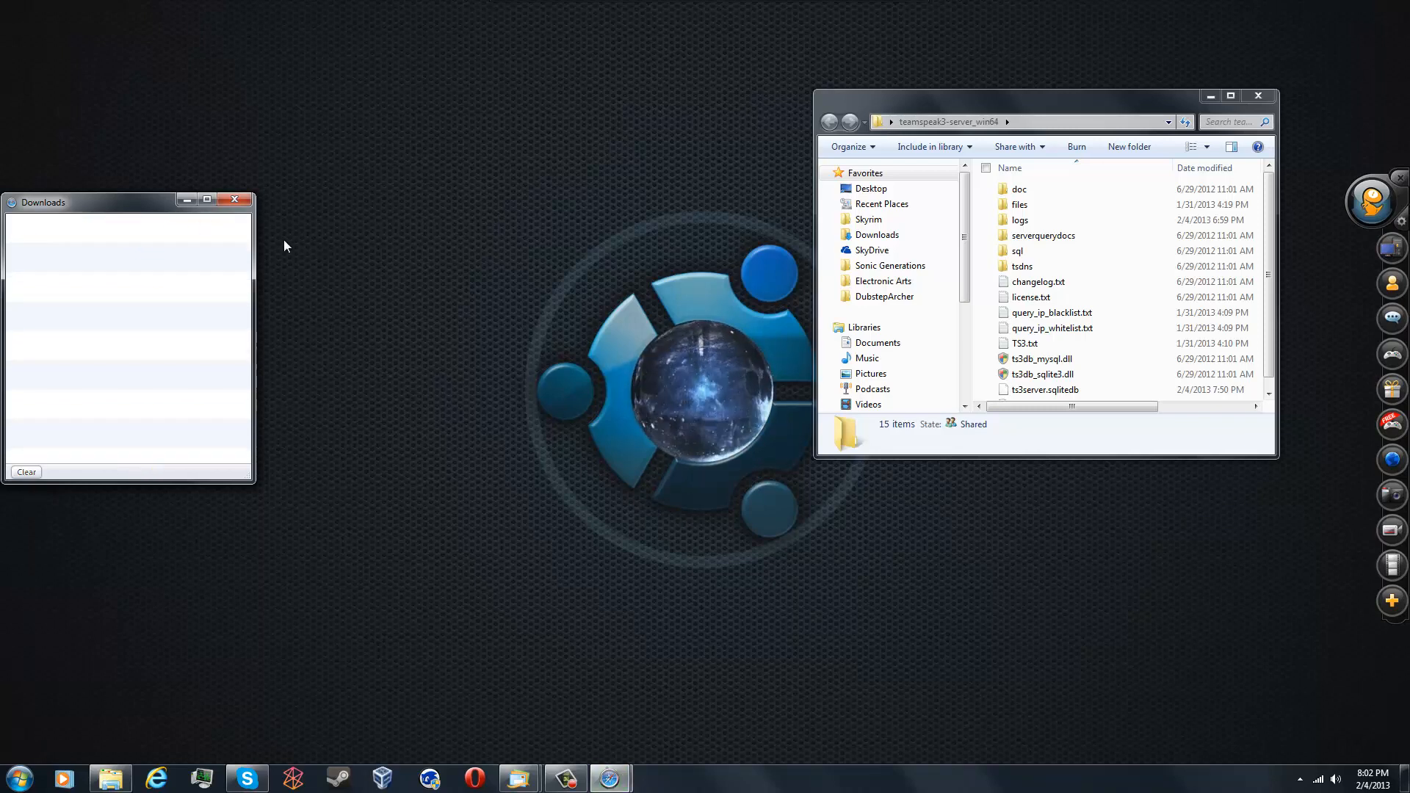
pyautogui.click(242, 203)
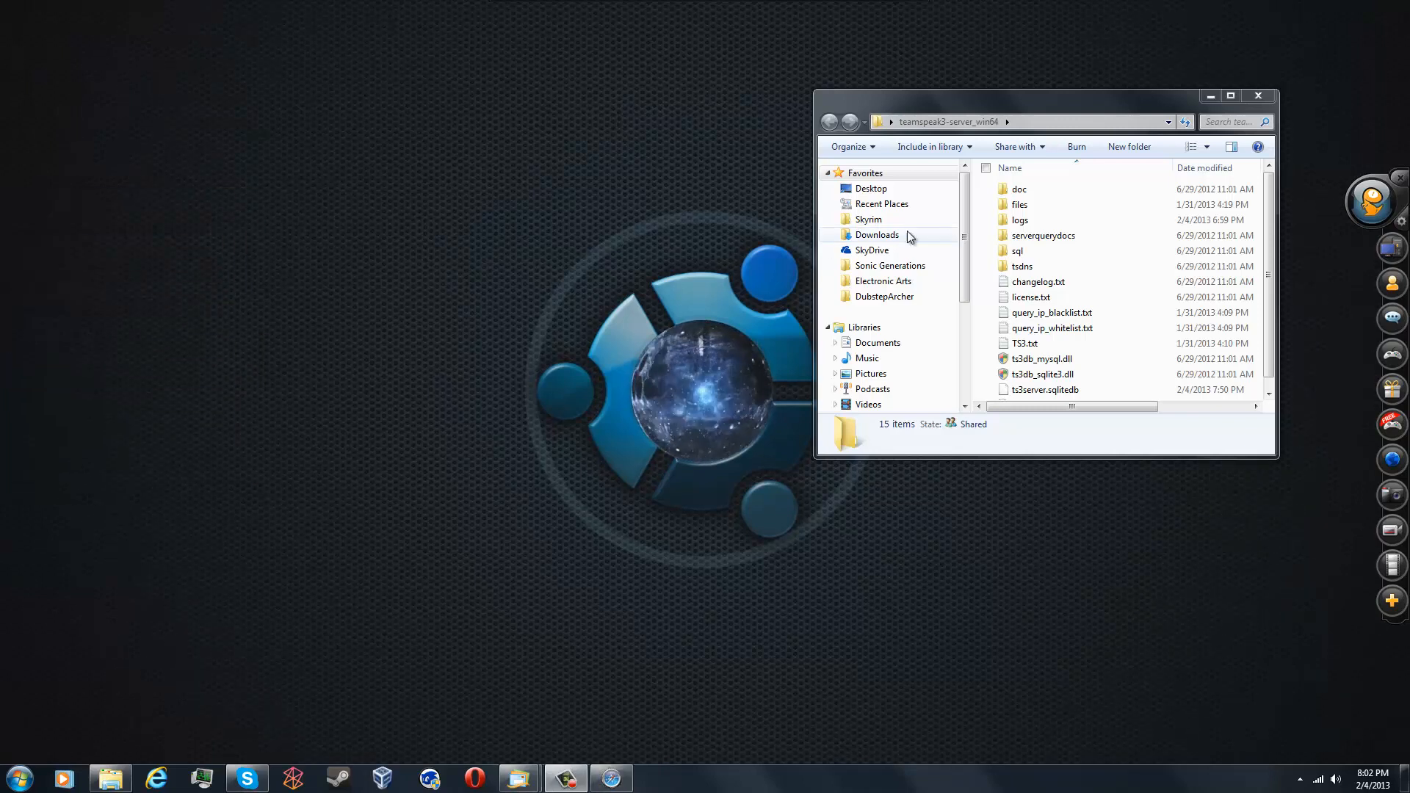
# Open teamspeak3-server_win64-3.0.6.1.zip from the Downloads folder in WinRAR and check the contents of its teamspeak3-server_win64 folder
pyautogui.click(903, 236)
pyautogui.click(1230, 96)
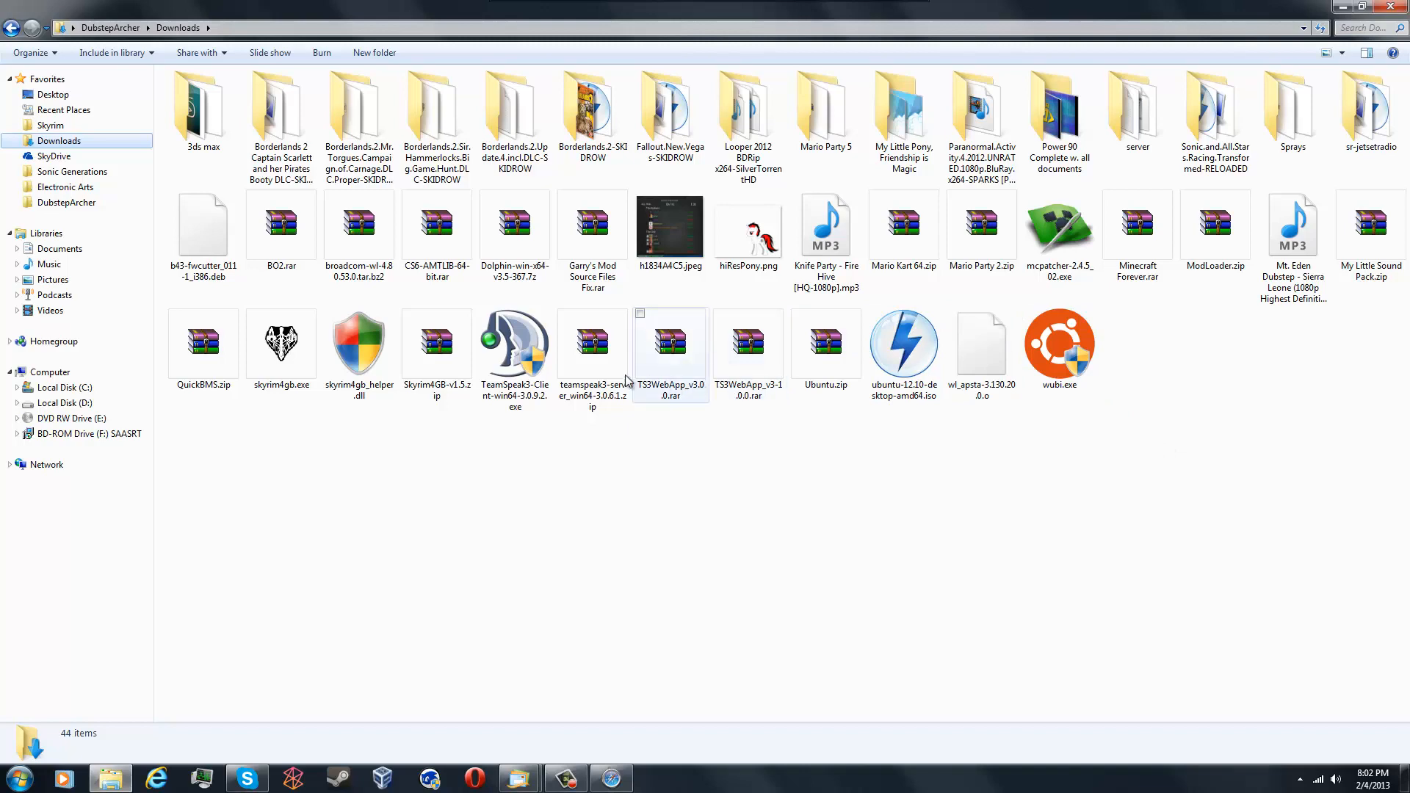
pyautogui.click(624, 374)
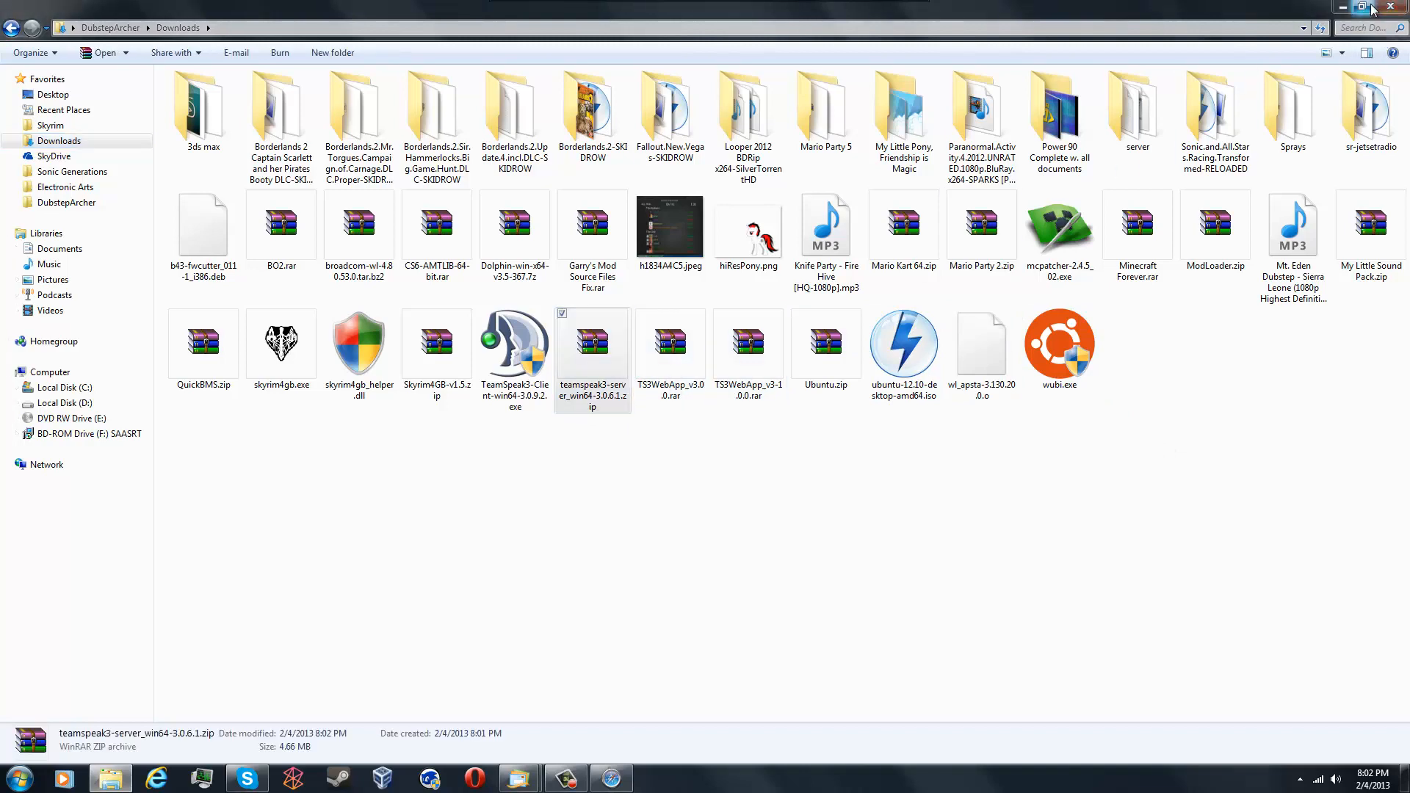
pyautogui.click(1363, 6)
pyautogui.click(1210, 96)
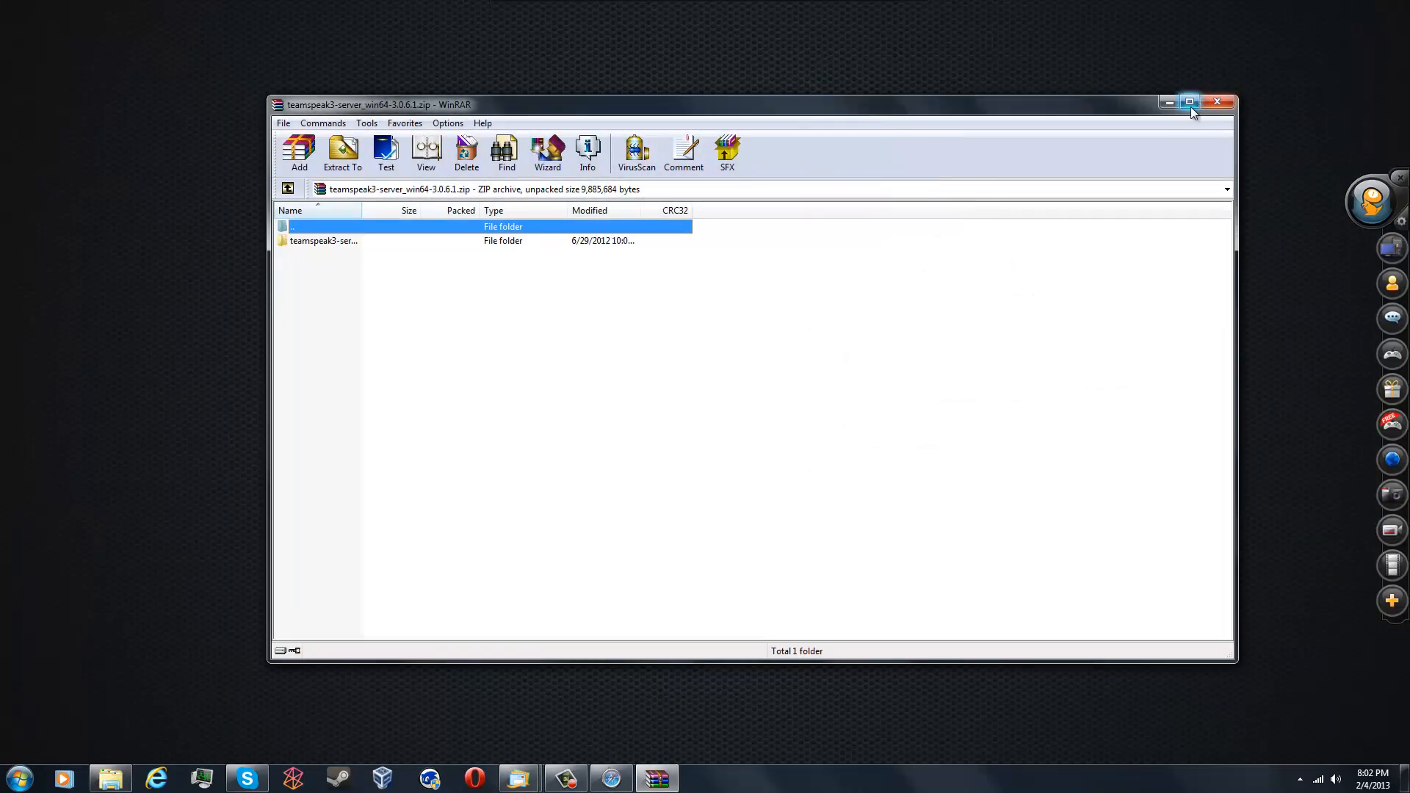
pyautogui.doubleClick(450, 240)
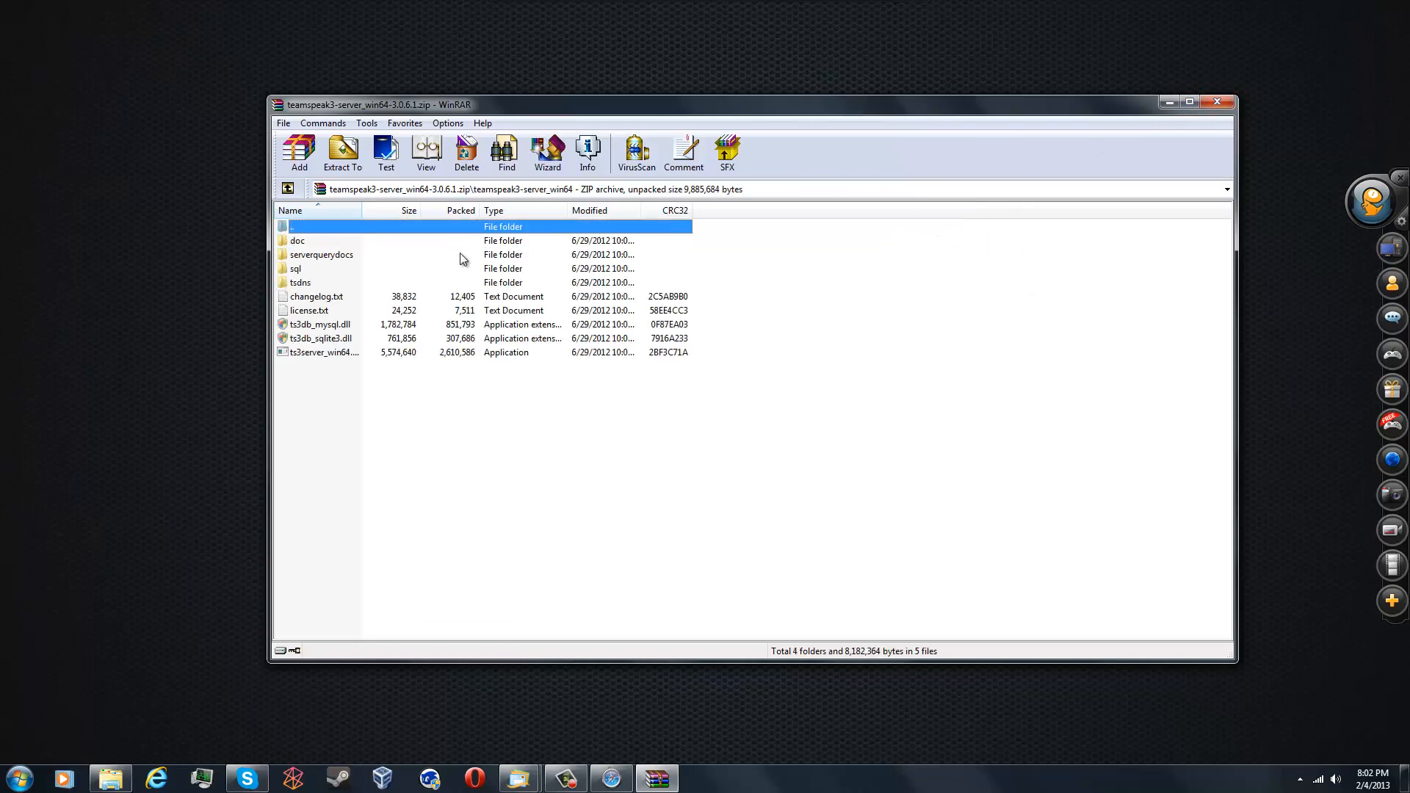
pyautogui.doubleClick(430, 228)
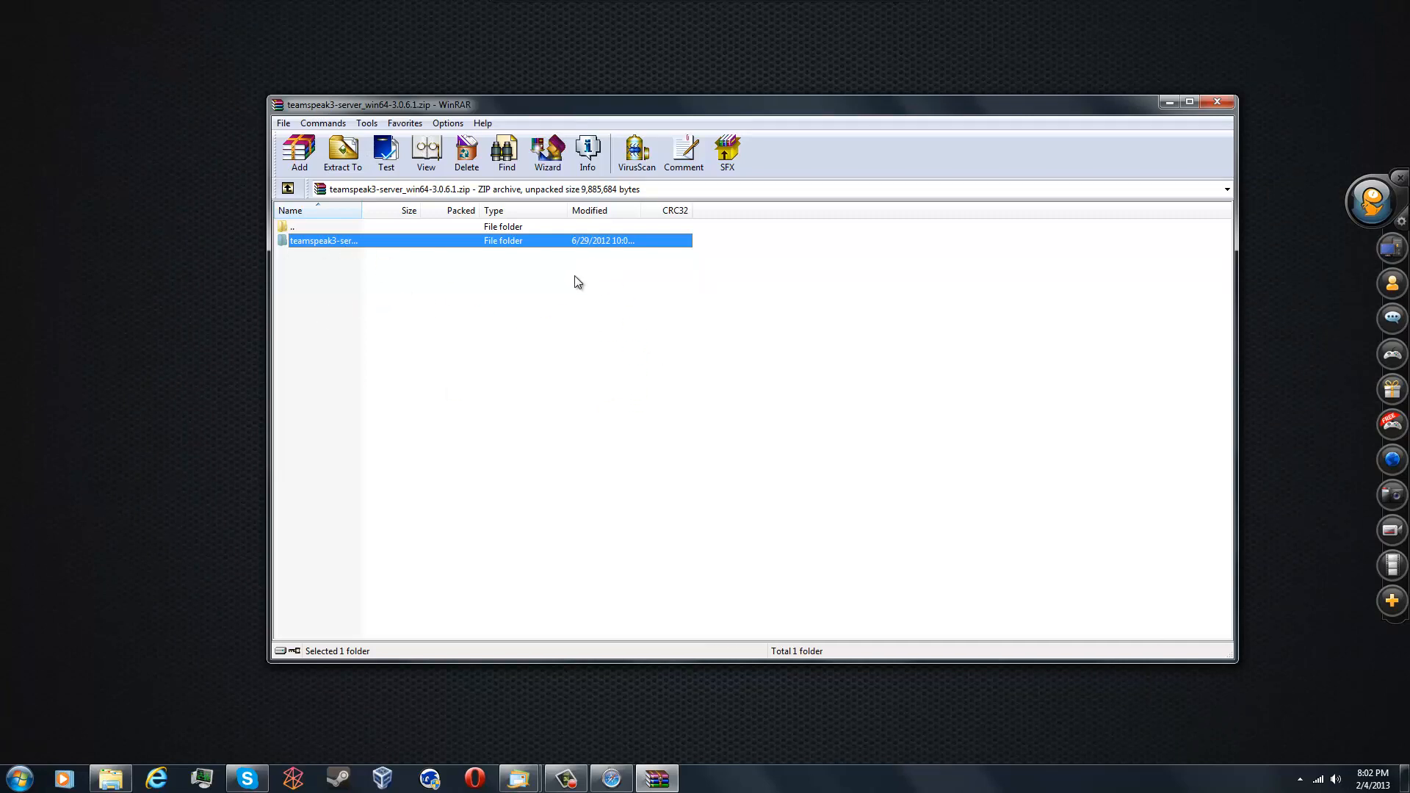
# Extract the teamspeak3-server_win64 folder from the archive into the personal user folder under C:\Users, and close WinRAR
pyautogui.click(111, 779)
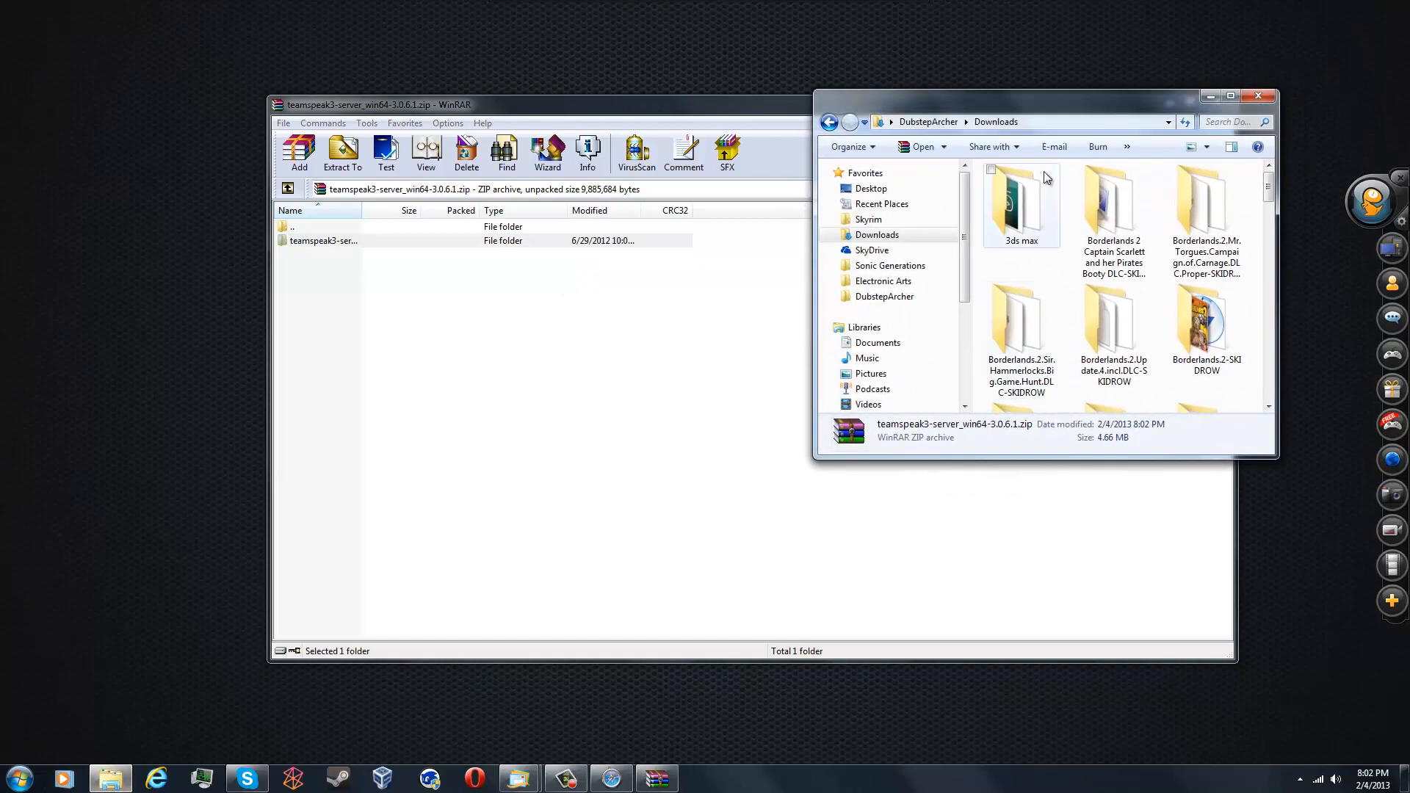
pyautogui.click(885, 297)
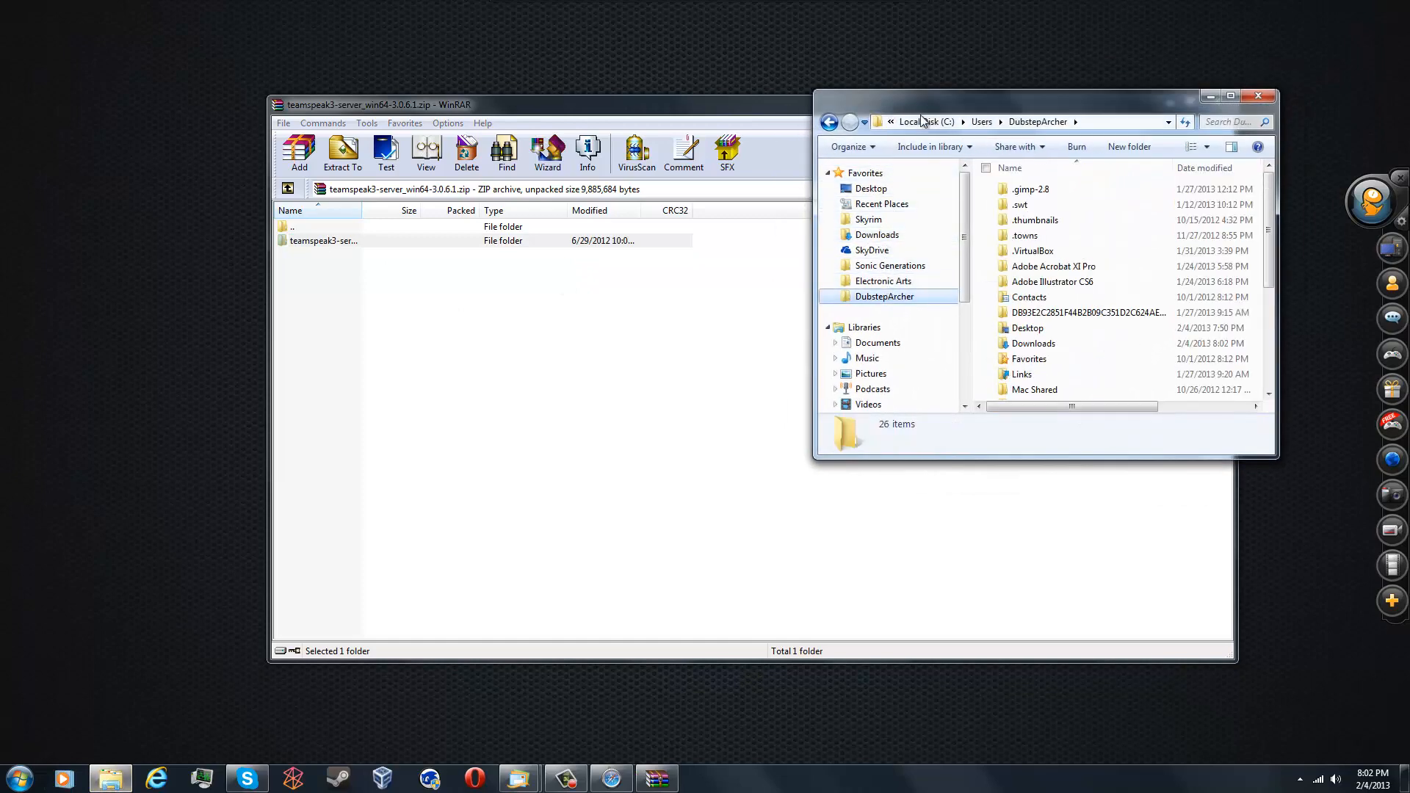
pyautogui.press('super+Left')
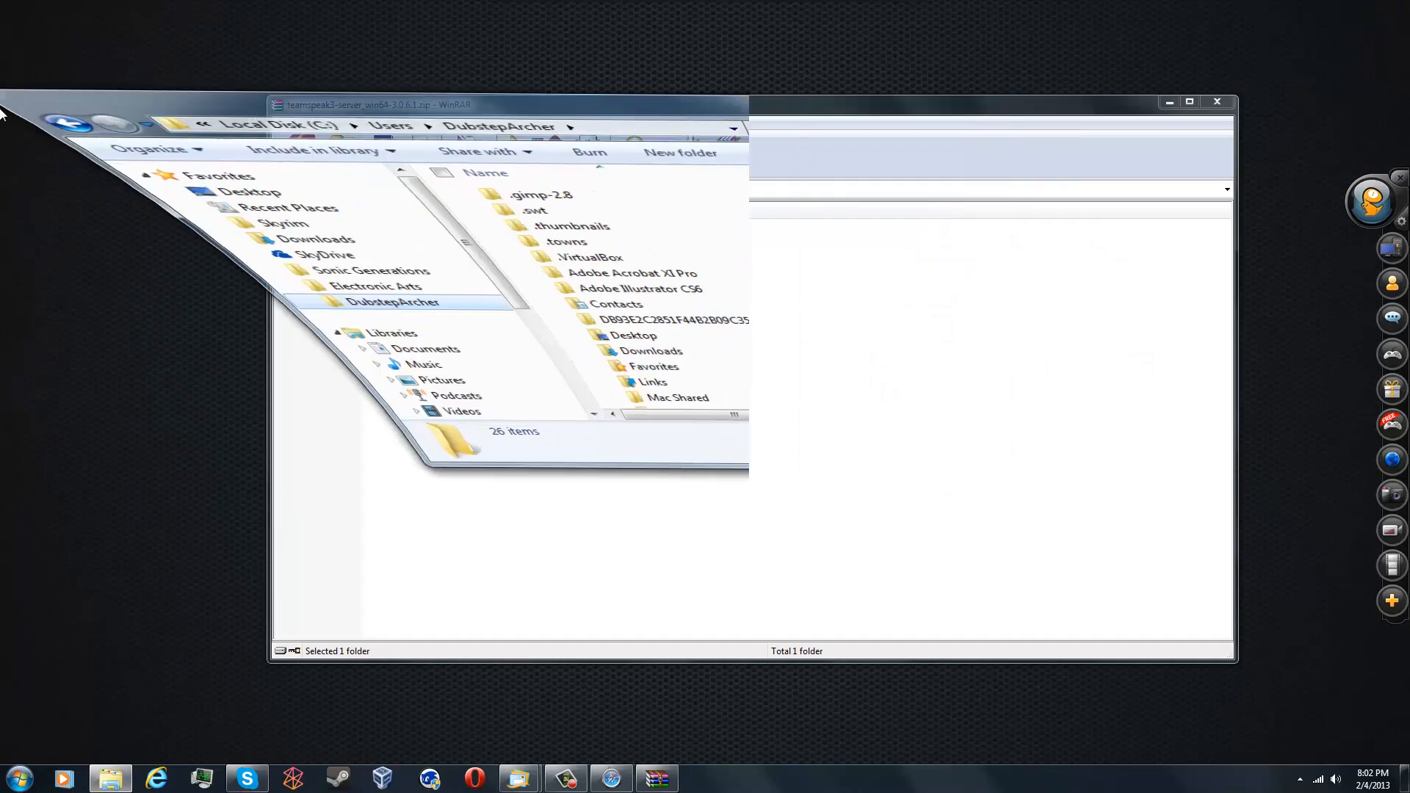
pyautogui.moveTo(742, 95); pyautogui.dragTo(1189, 58)
pyautogui.moveTo(928, 192); pyautogui.dragTo(544, 547)
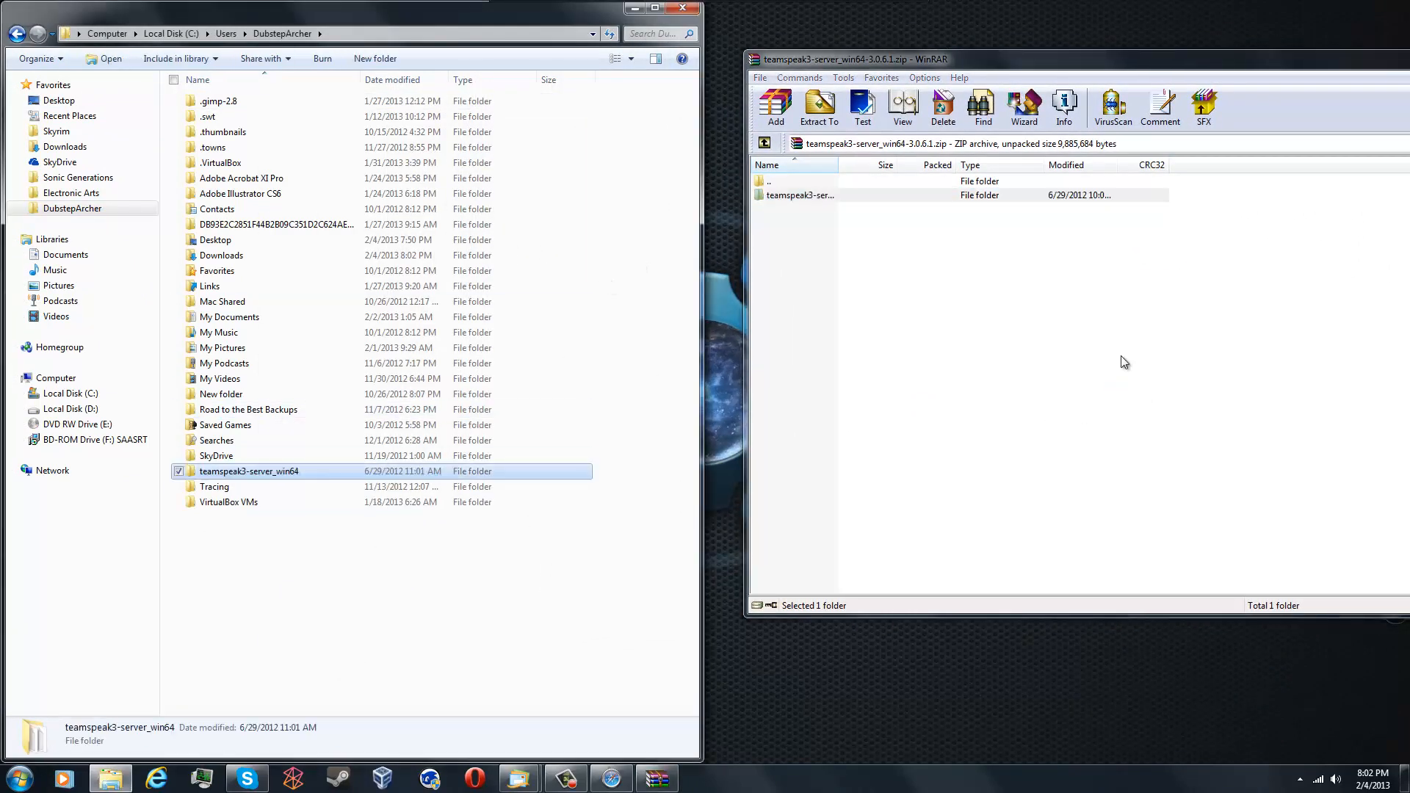
pyautogui.moveTo(1363, 67); pyautogui.dragTo(1179, 152)
pyautogui.click(1237, 152)
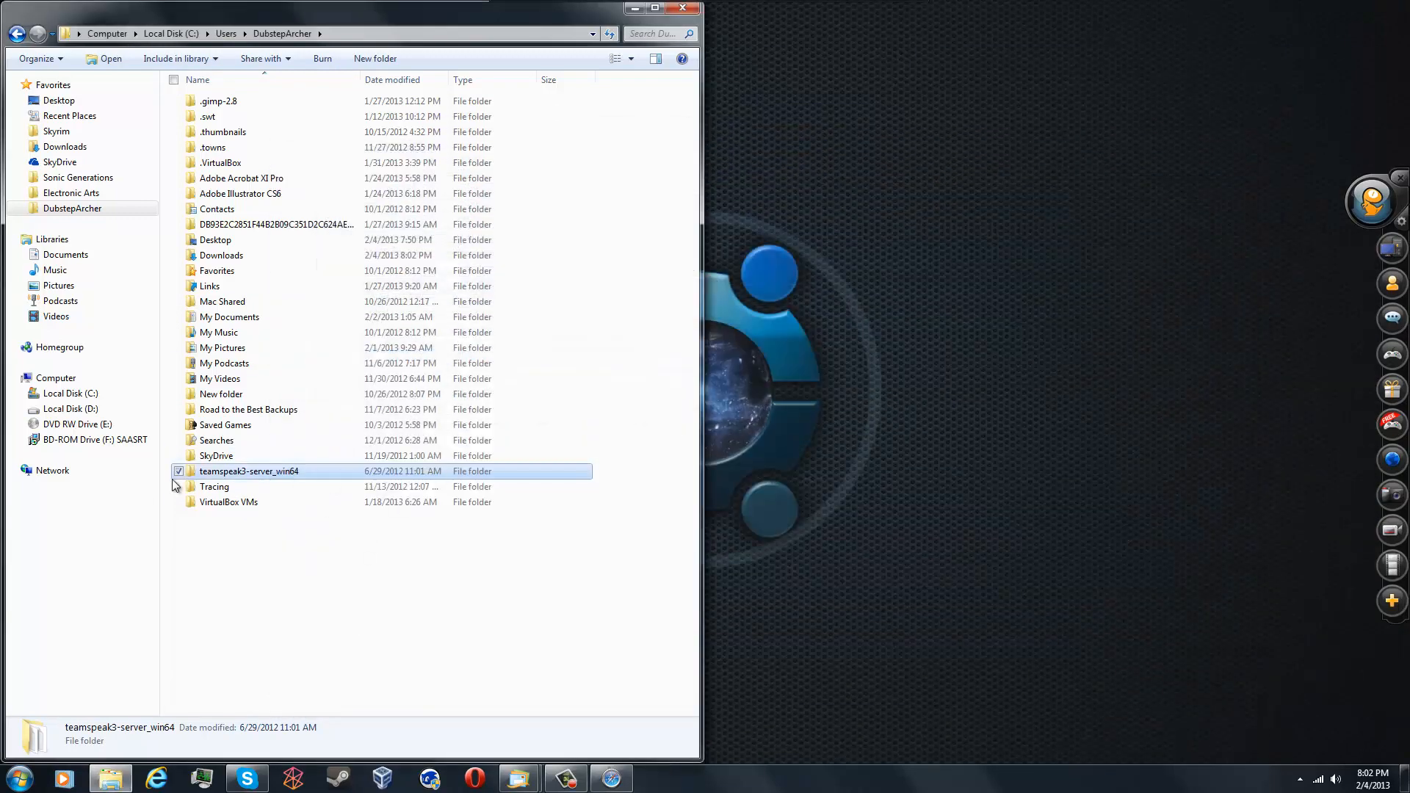
# Start ts3server_win64.exe from the teamspeak3-server_win64 folder, allow it through the firewall on private and public networks, and move its login-data window aside
pyautogui.doubleClick(285, 471)
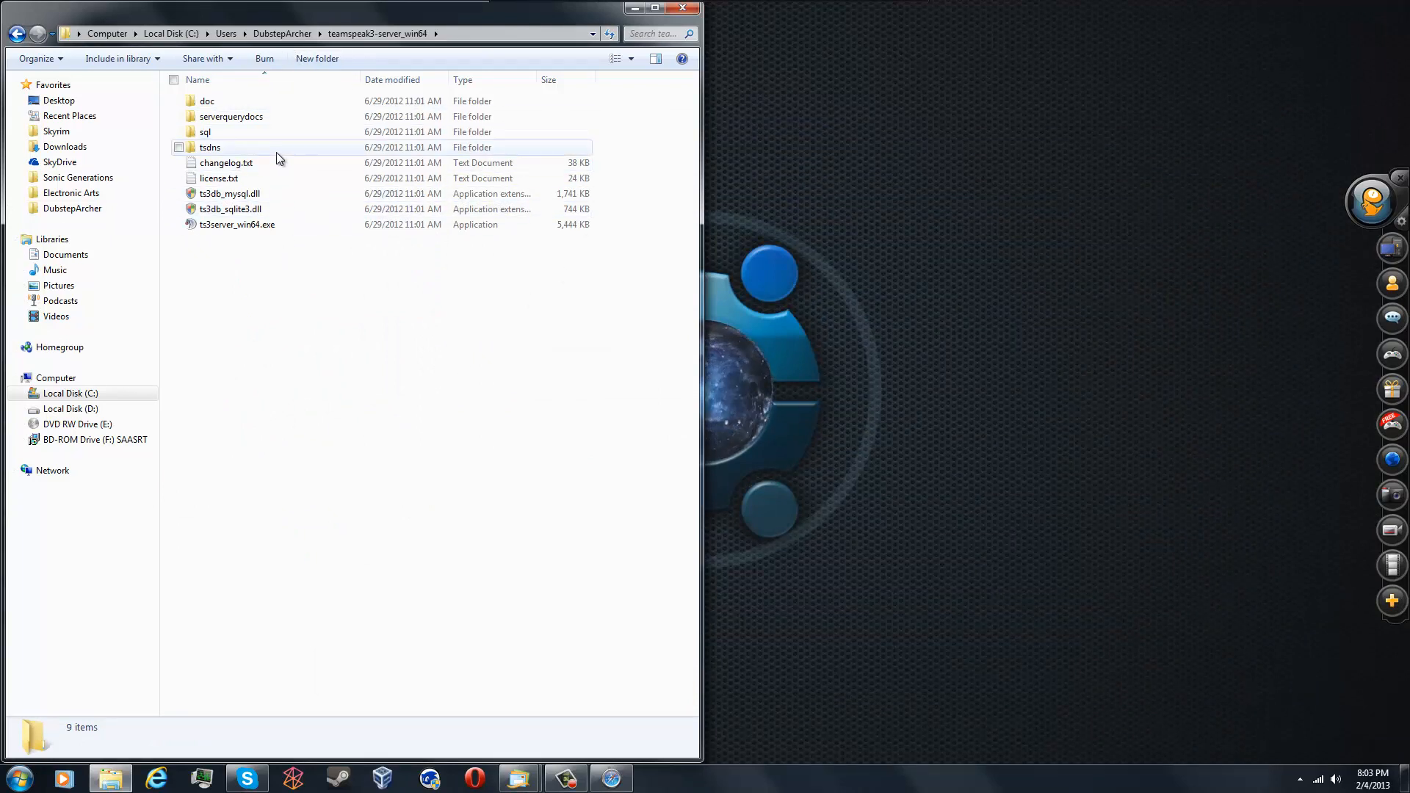
pyautogui.click(271, 224)
pyautogui.doubleClick(272, 224)
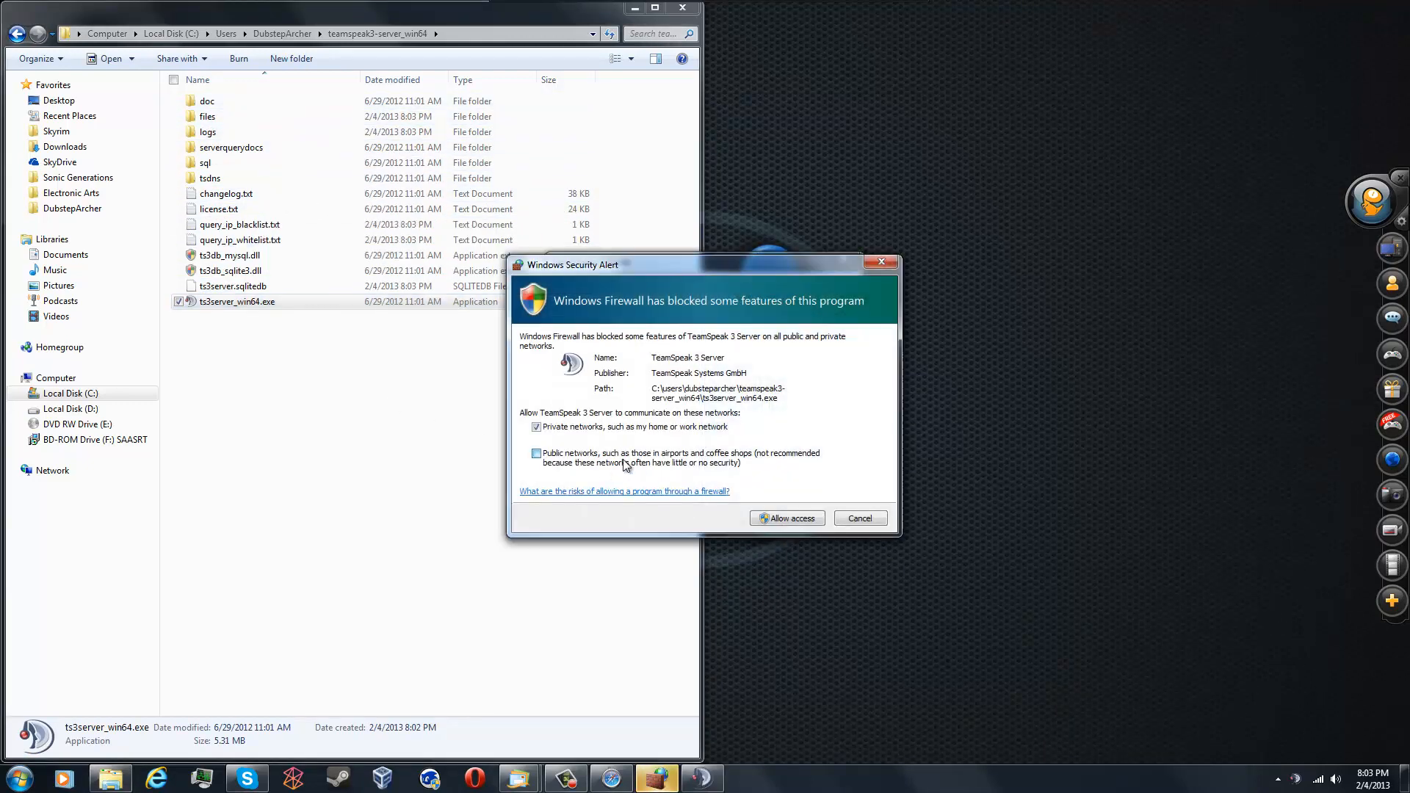
pyautogui.moveTo(595, 266); pyautogui.dragTo(709, 331)
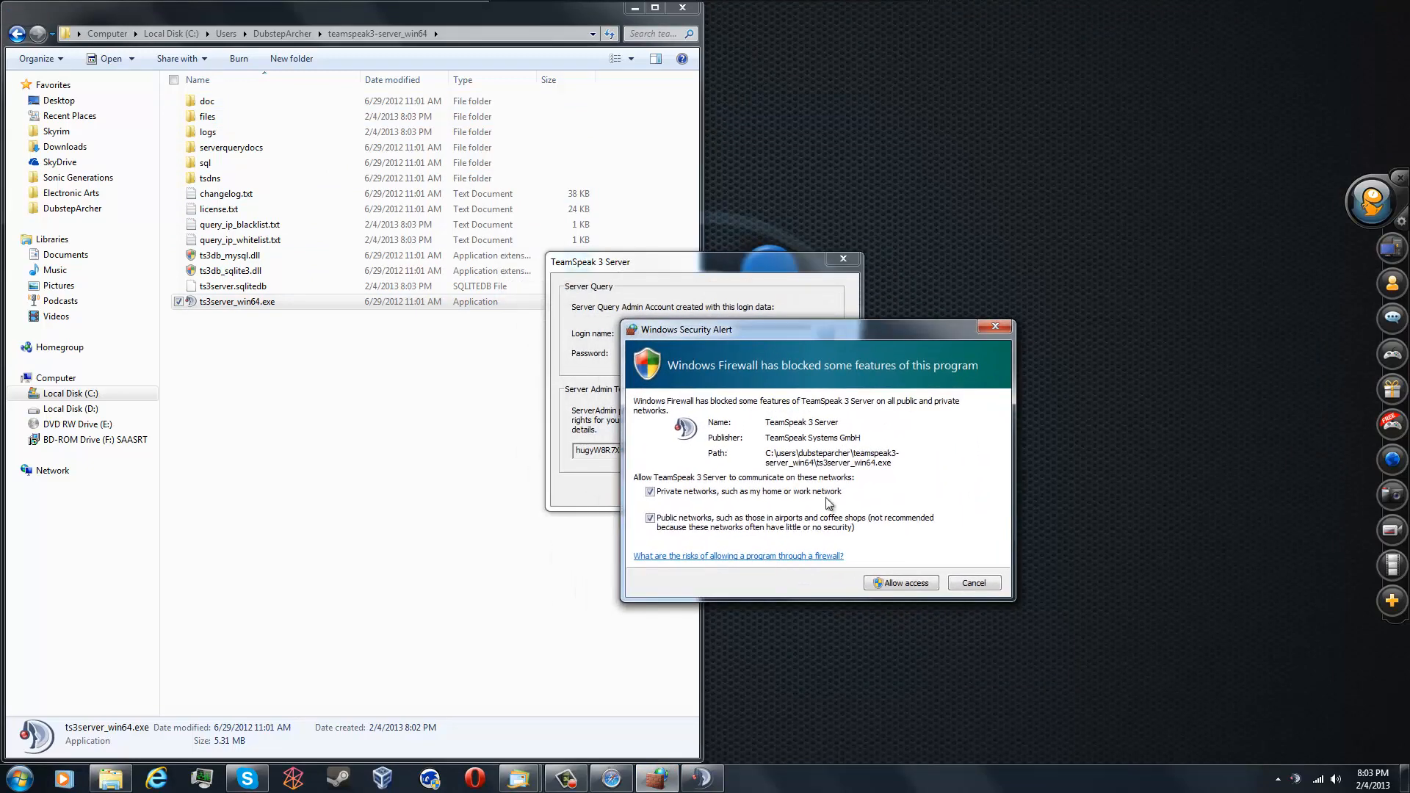
pyautogui.click(893, 583)
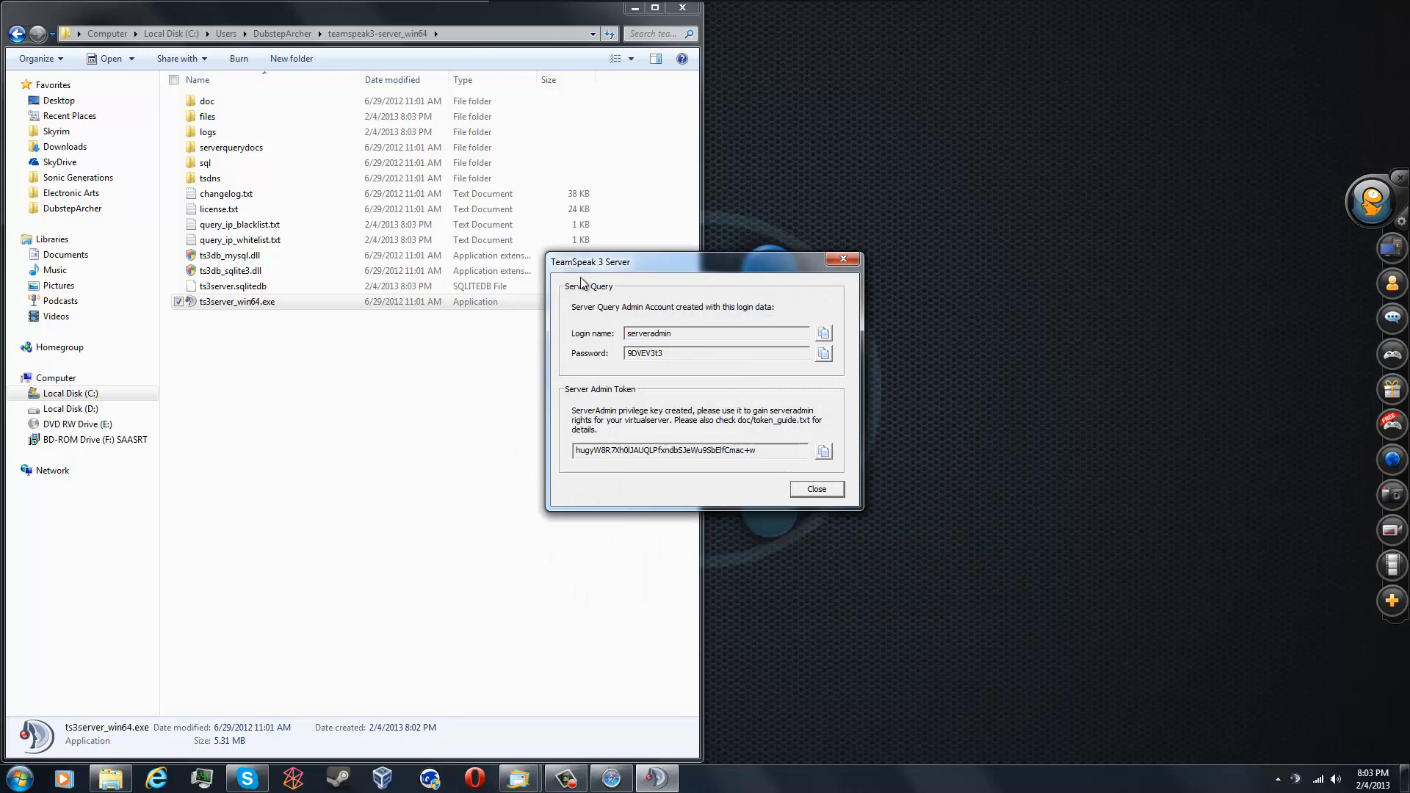
pyautogui.moveTo(606, 266); pyautogui.dragTo(771, 348)
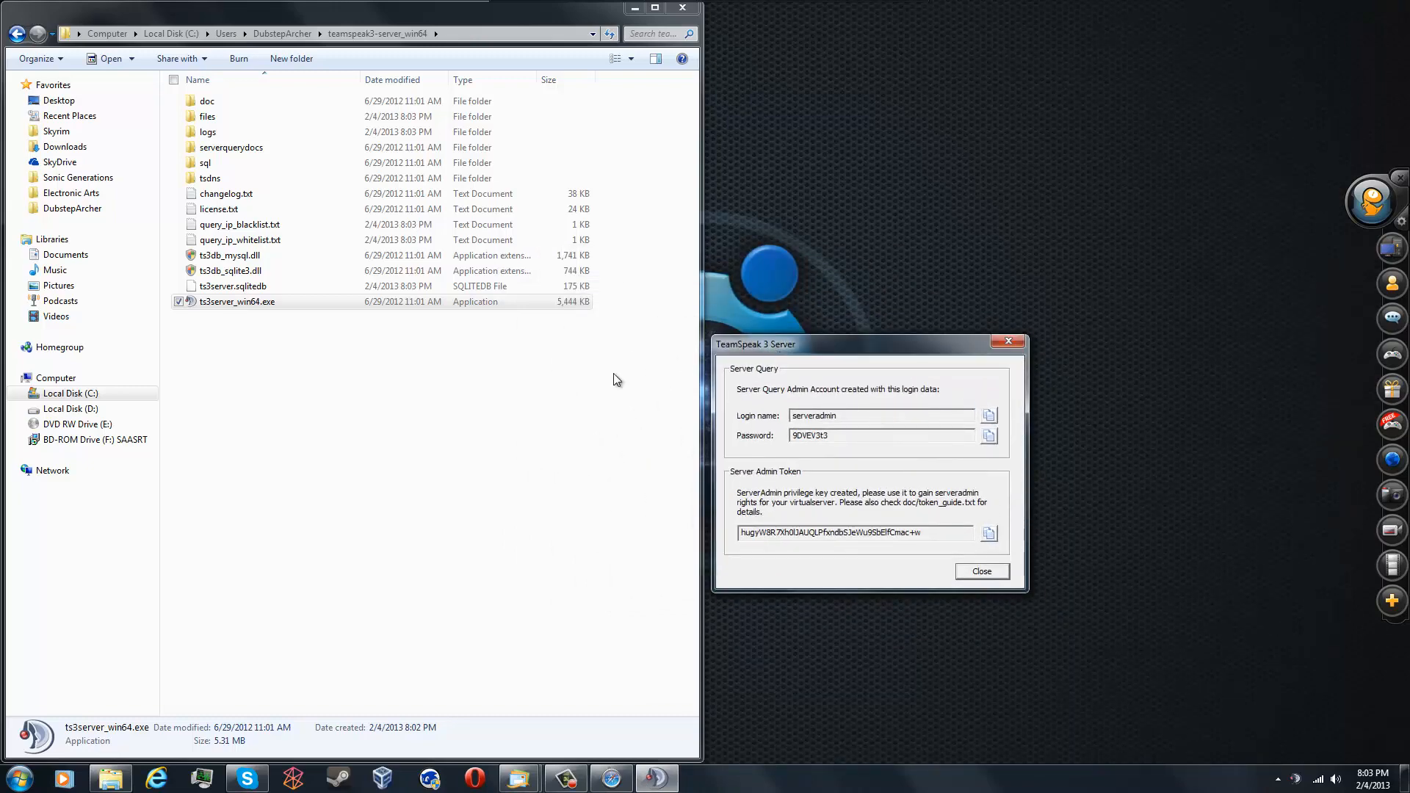
pyautogui.rightClick(417, 399)
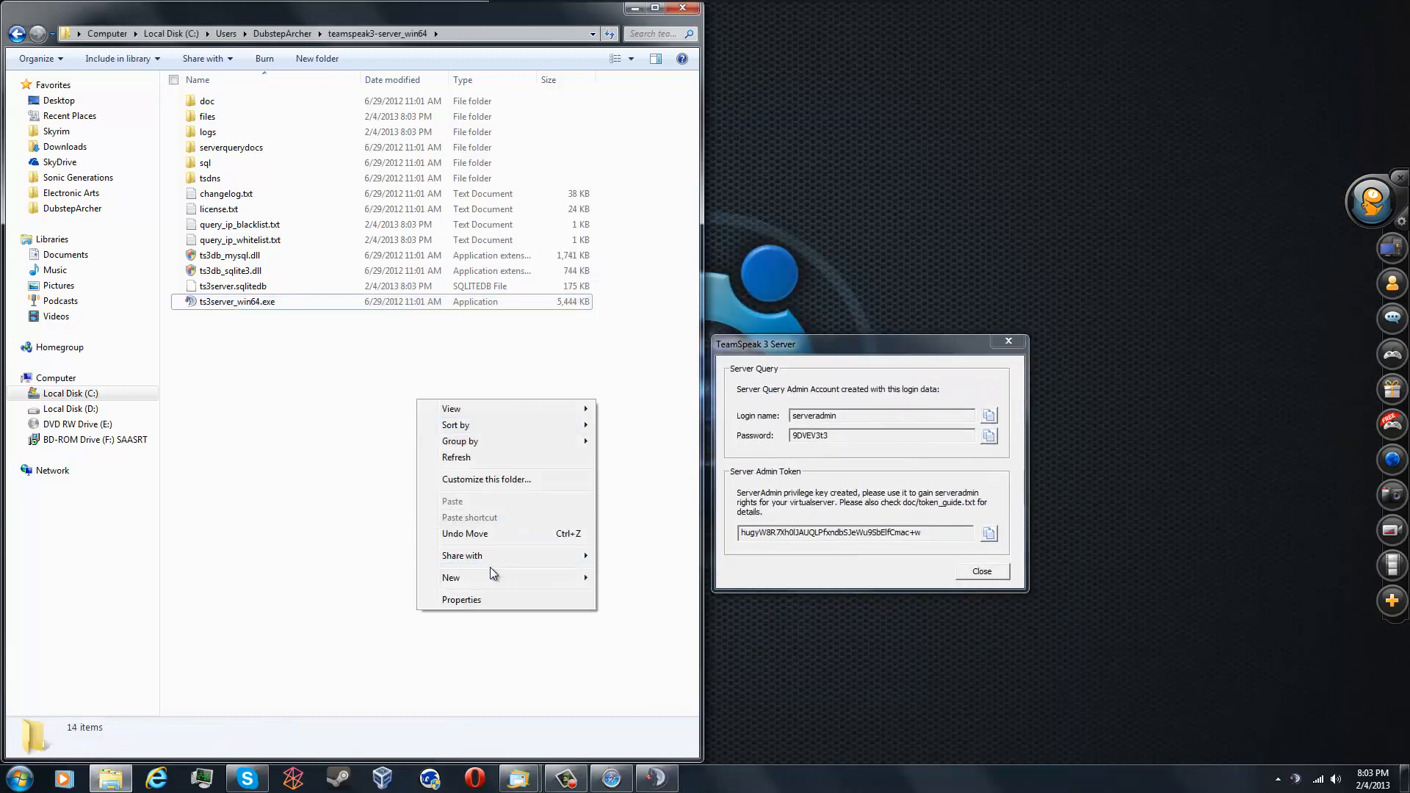
pyautogui.moveTo(483, 572)
pyautogui.click(668, 576)
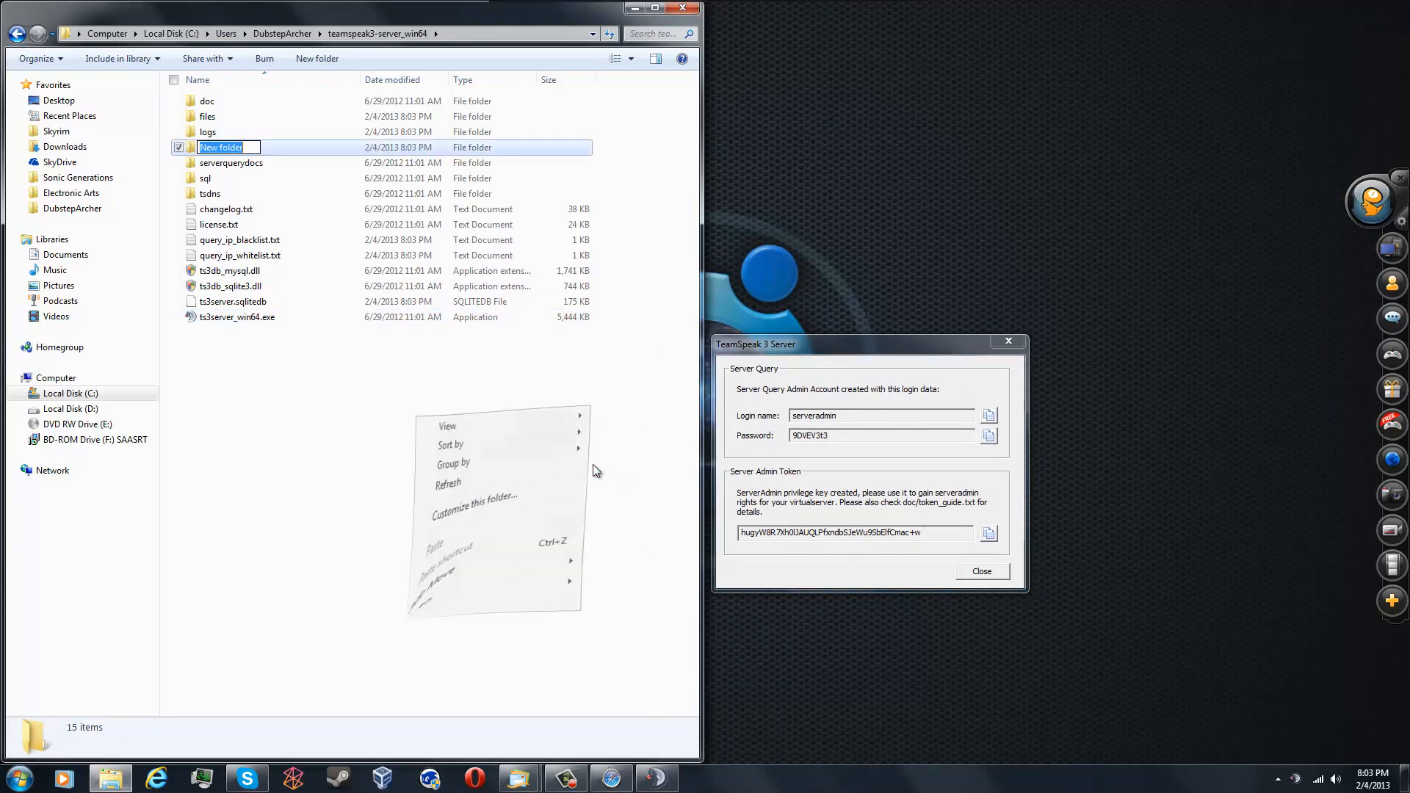
pyautogui.rightClick(310, 148)
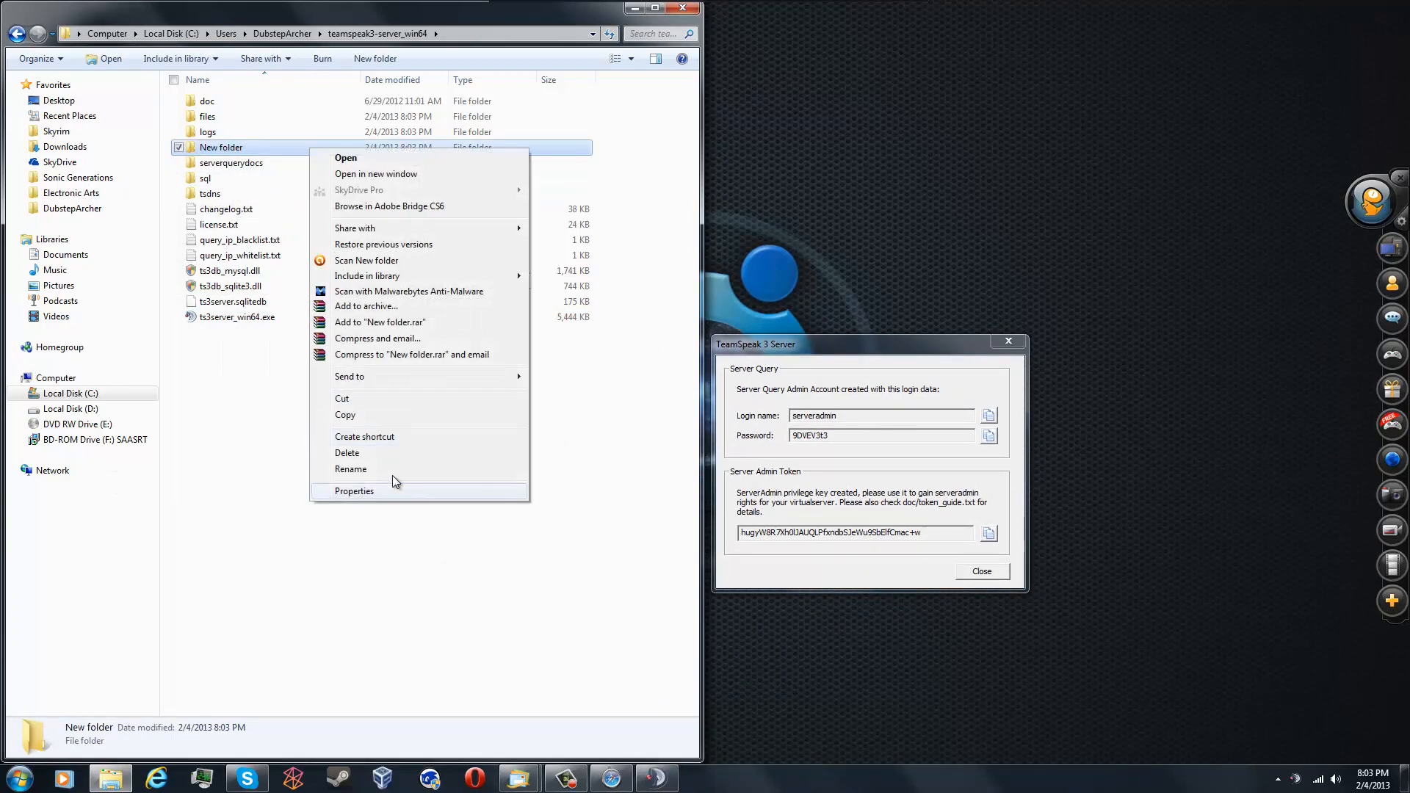
pyautogui.click(481, 453)
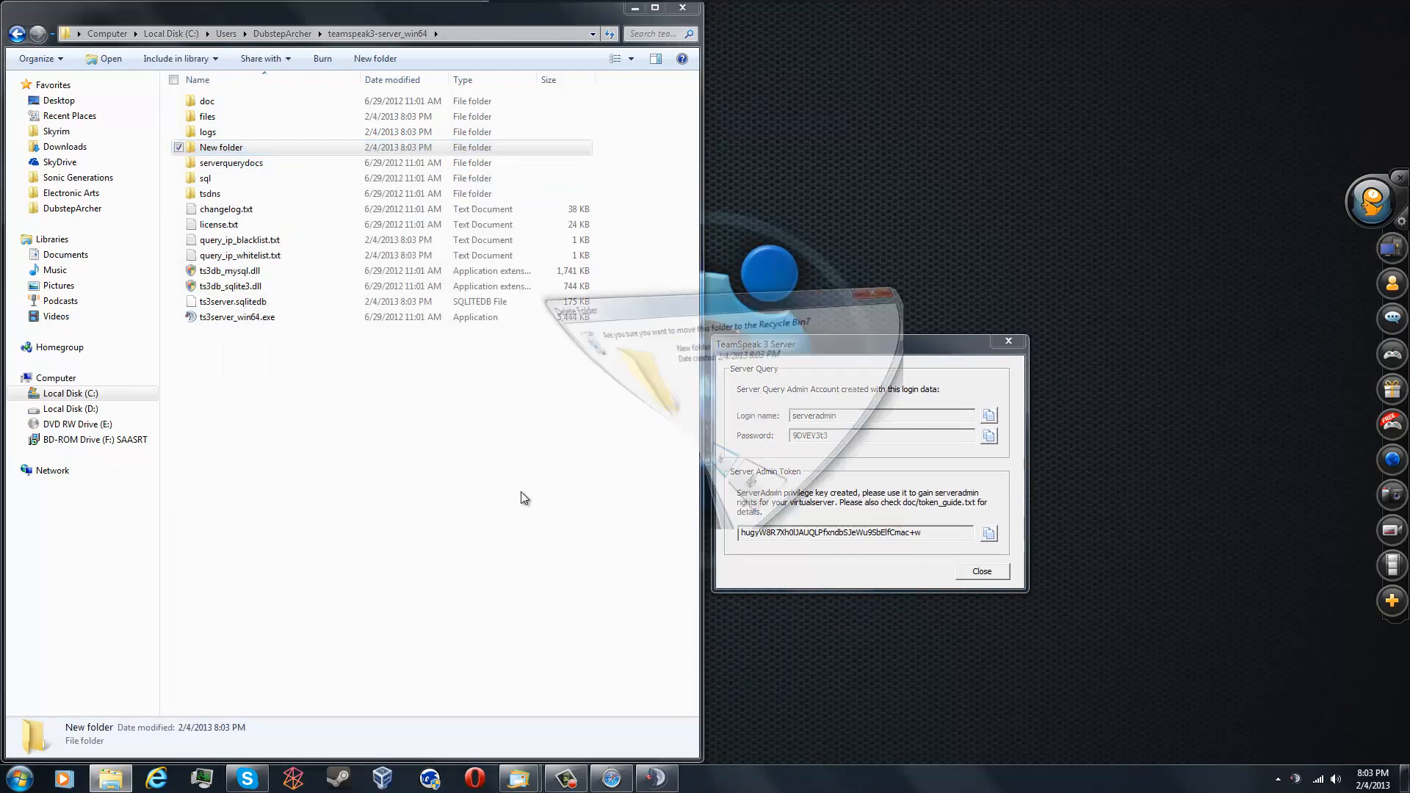
pyautogui.click(810, 451)
# Create a text document named ts31.txt in the teamspeak3-server_win64 folder and open it in Notepad beside the server's login-data window
pyautogui.rightClick(472, 493)
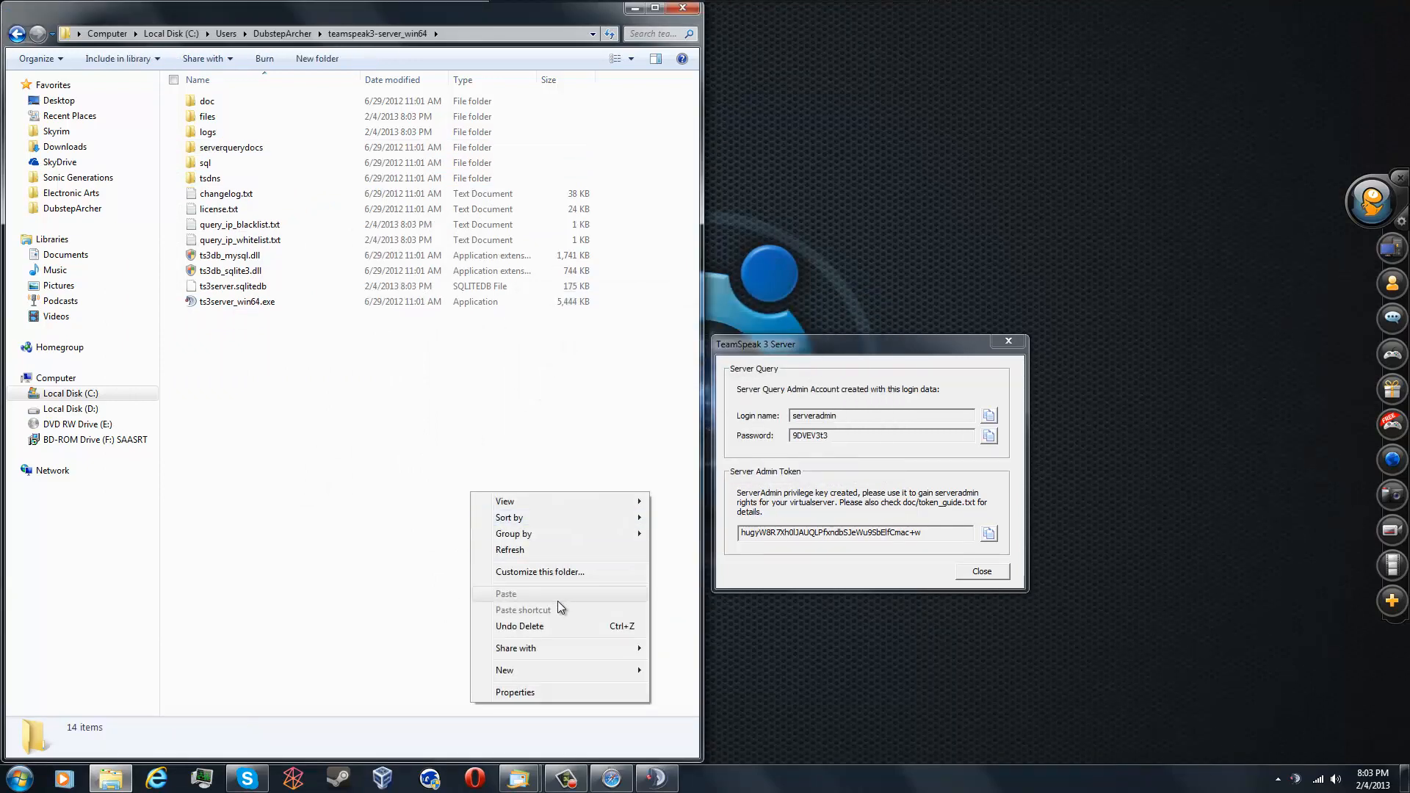
pyautogui.click(505, 671)
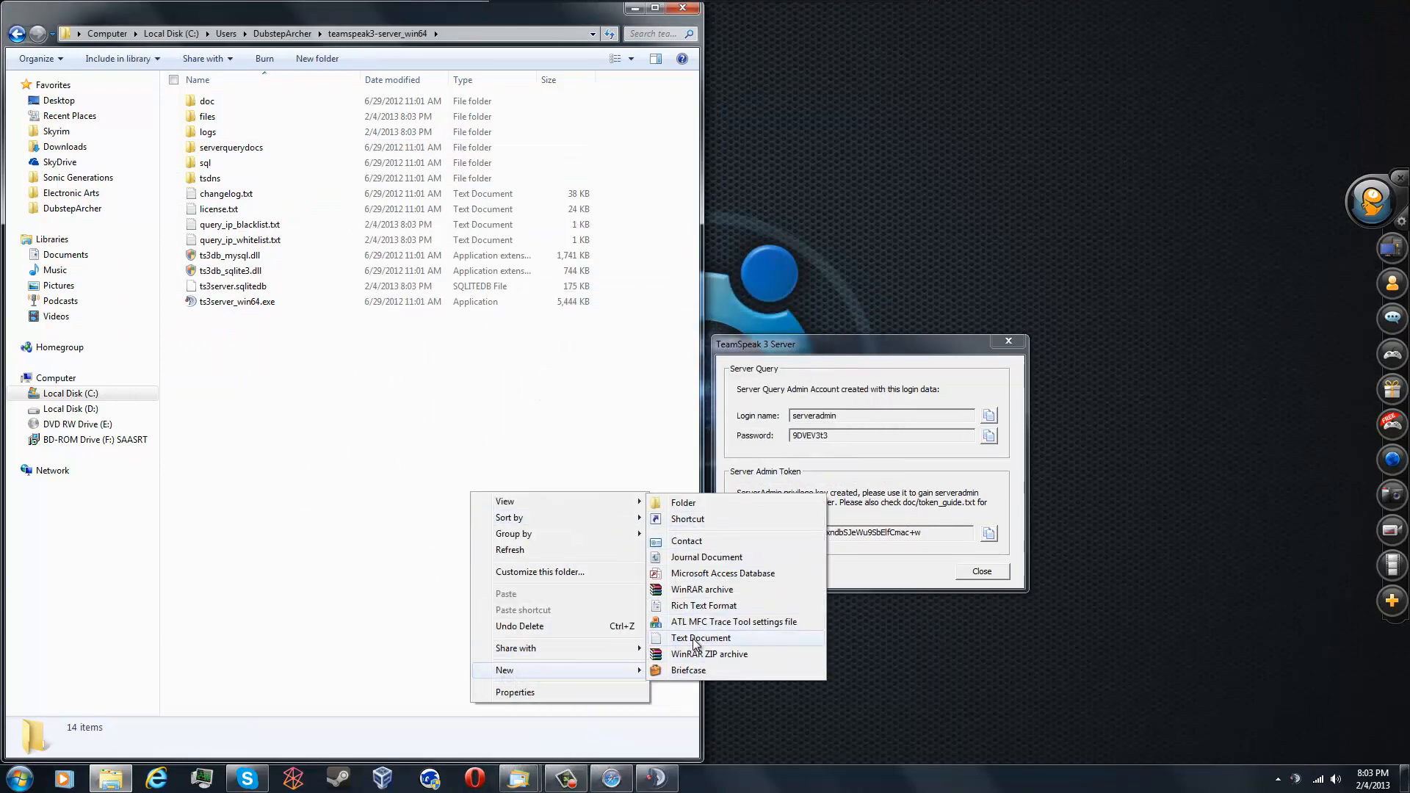
pyautogui.click(695, 638)
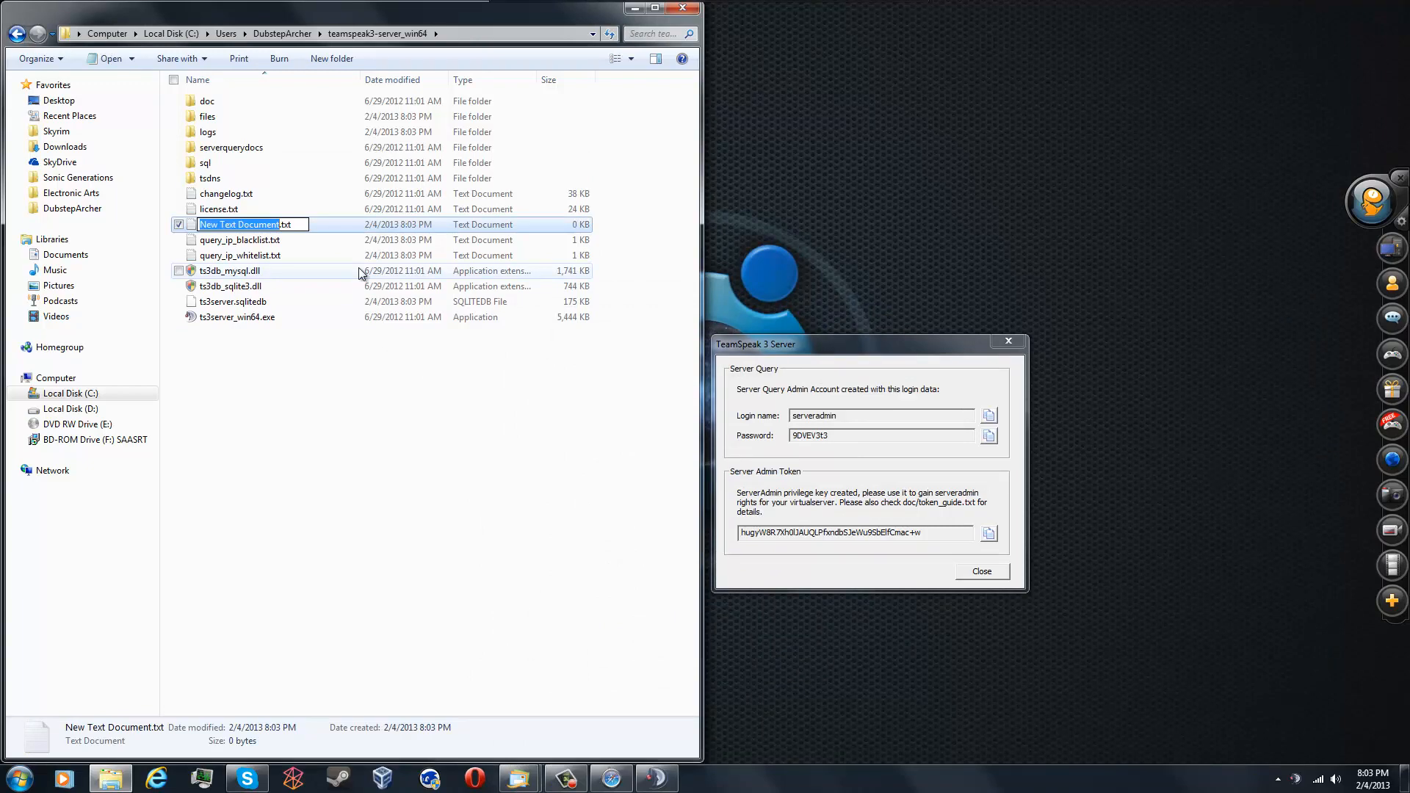
pyautogui.write('ts31')
pyautogui.press('Return')
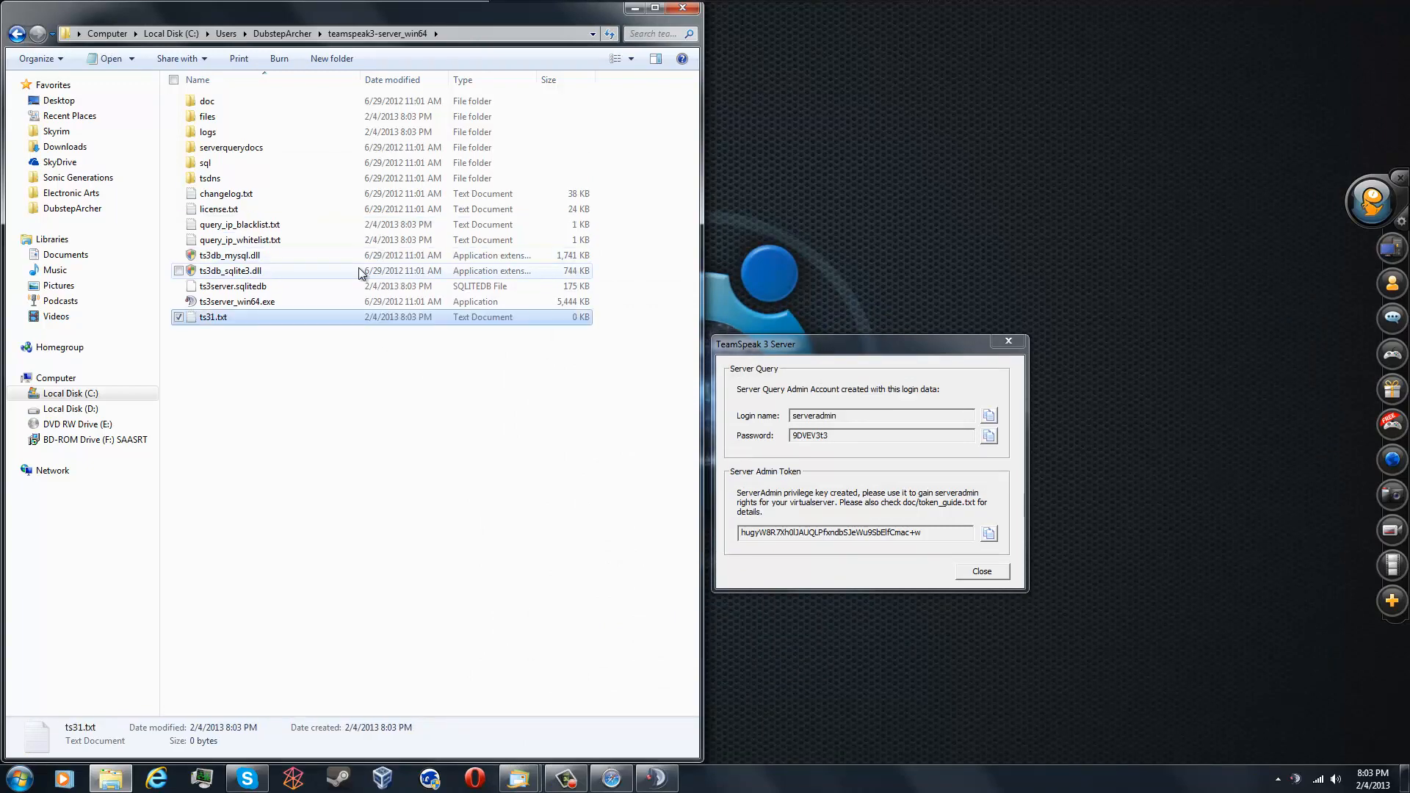
pyautogui.doubleClick(325, 318)
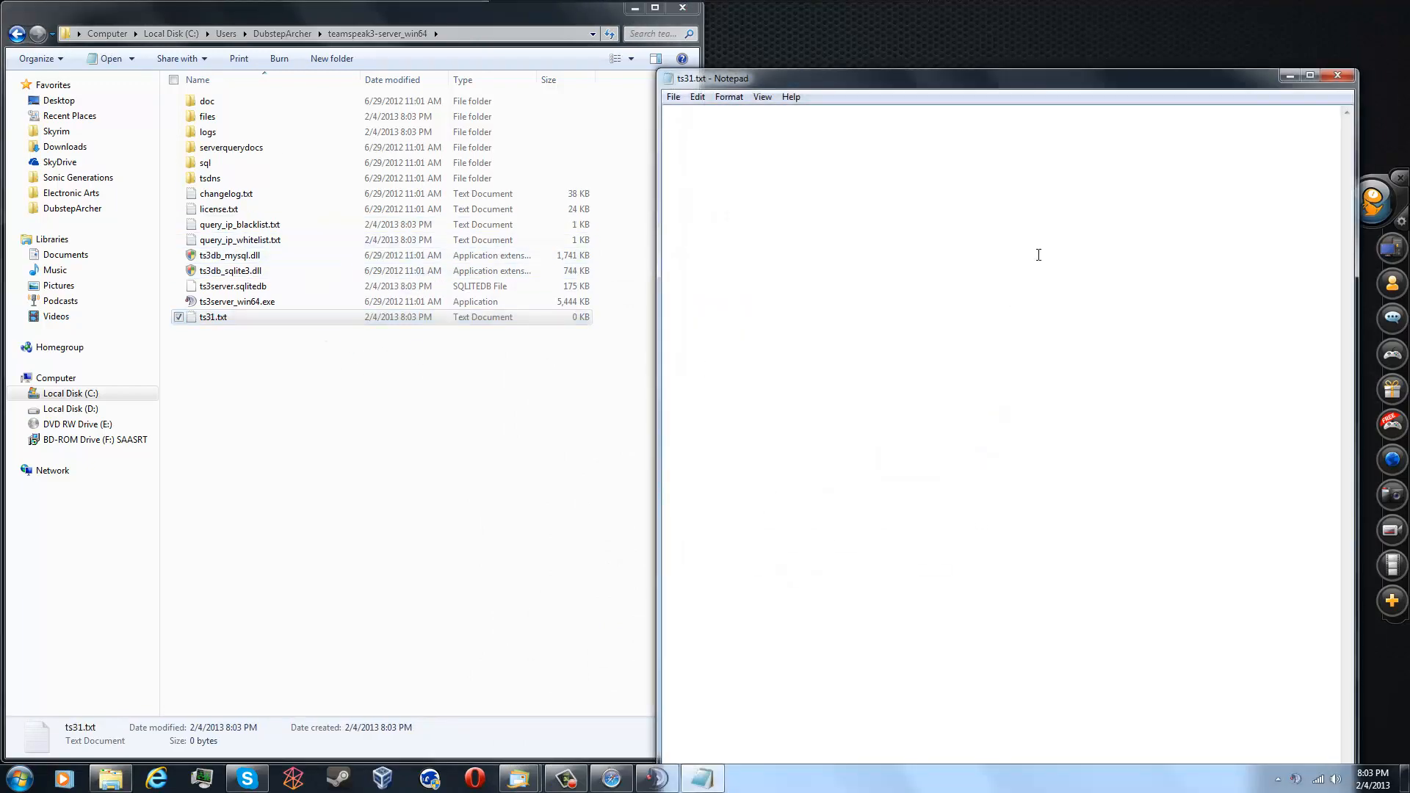
pyautogui.moveTo(764, 78); pyautogui.dragTo(0, 151)
# Copy the Server Query login name and password from the server window into ts31.txt, on lines labelled login and password
pyautogui.click(989, 416)
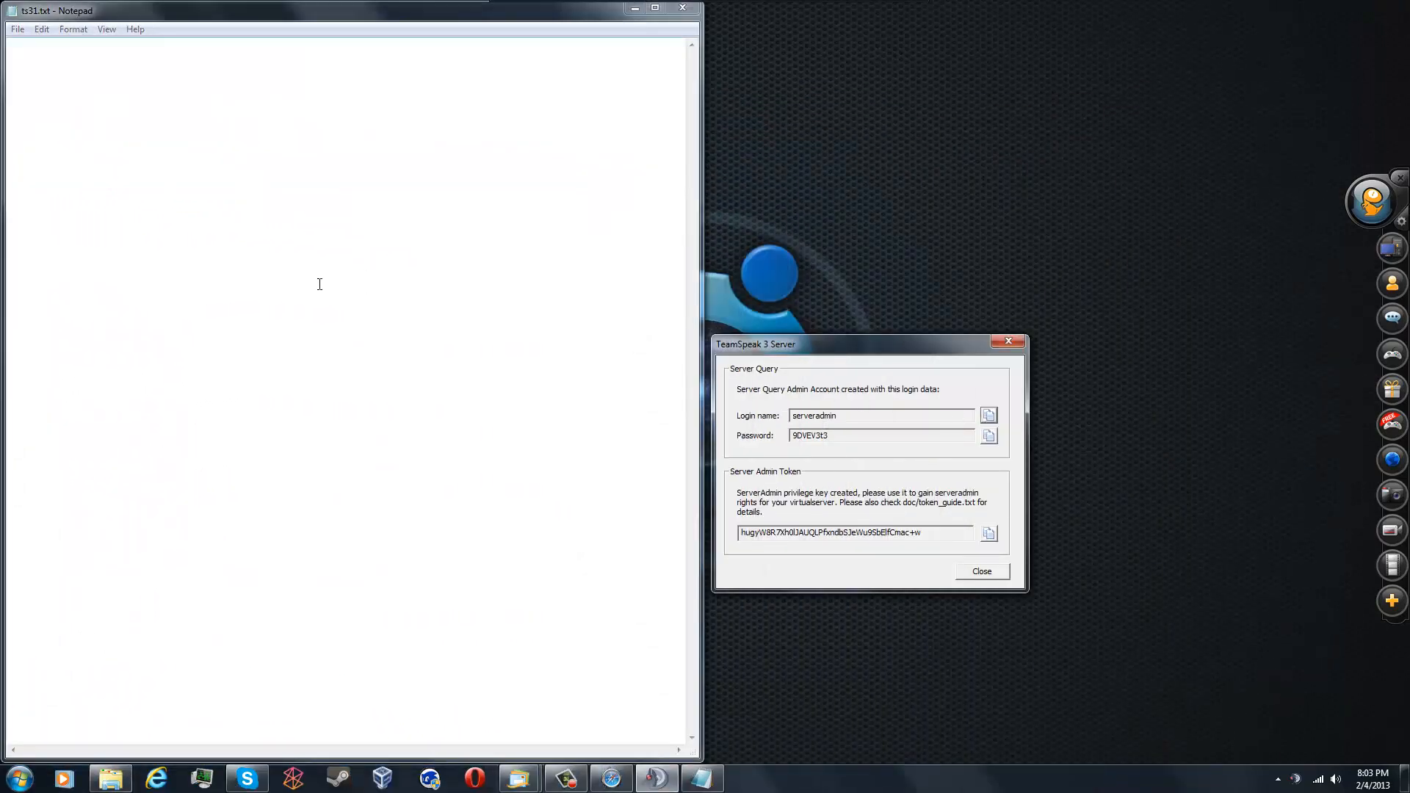
pyautogui.click(319, 284)
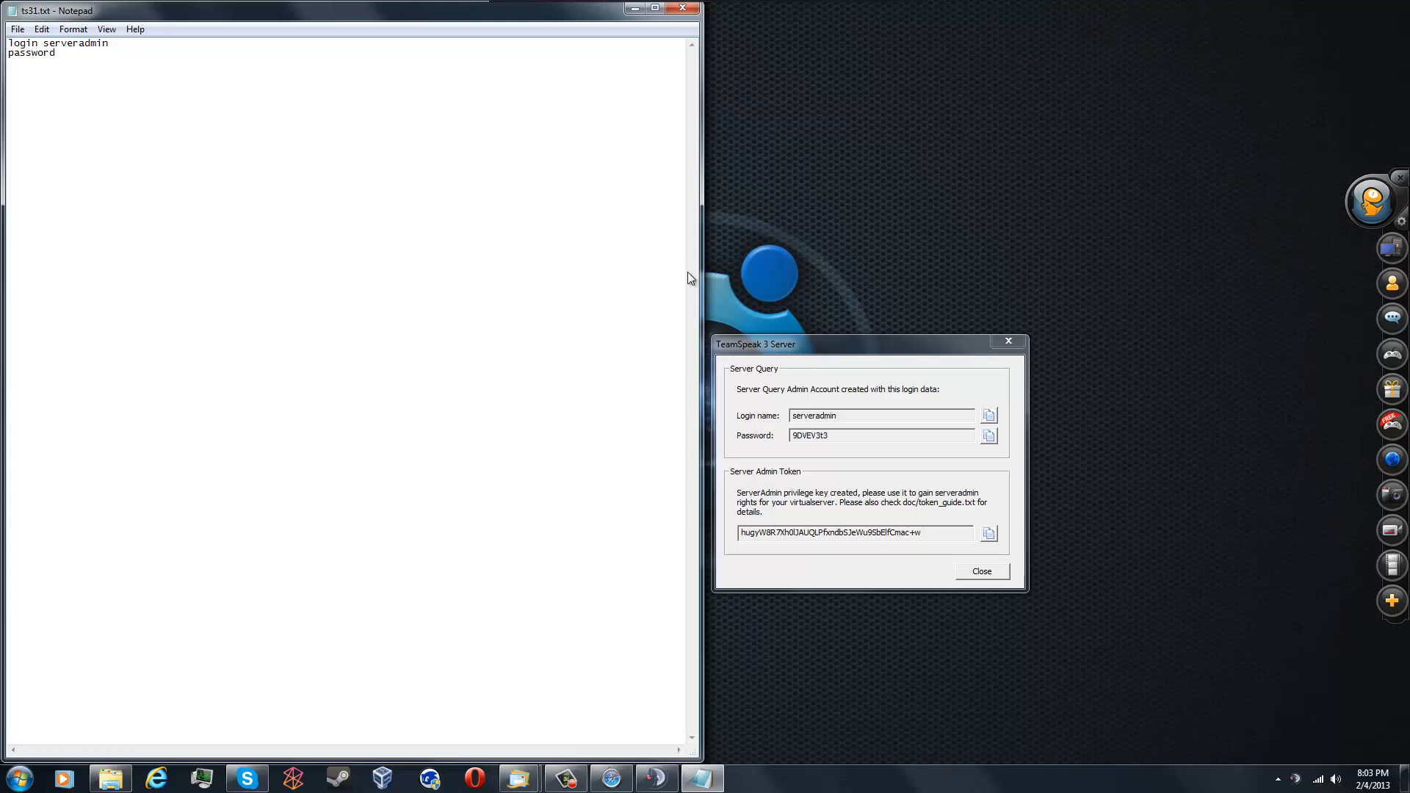
pyautogui.click(989, 436)
pyautogui.rightClick(256, 141)
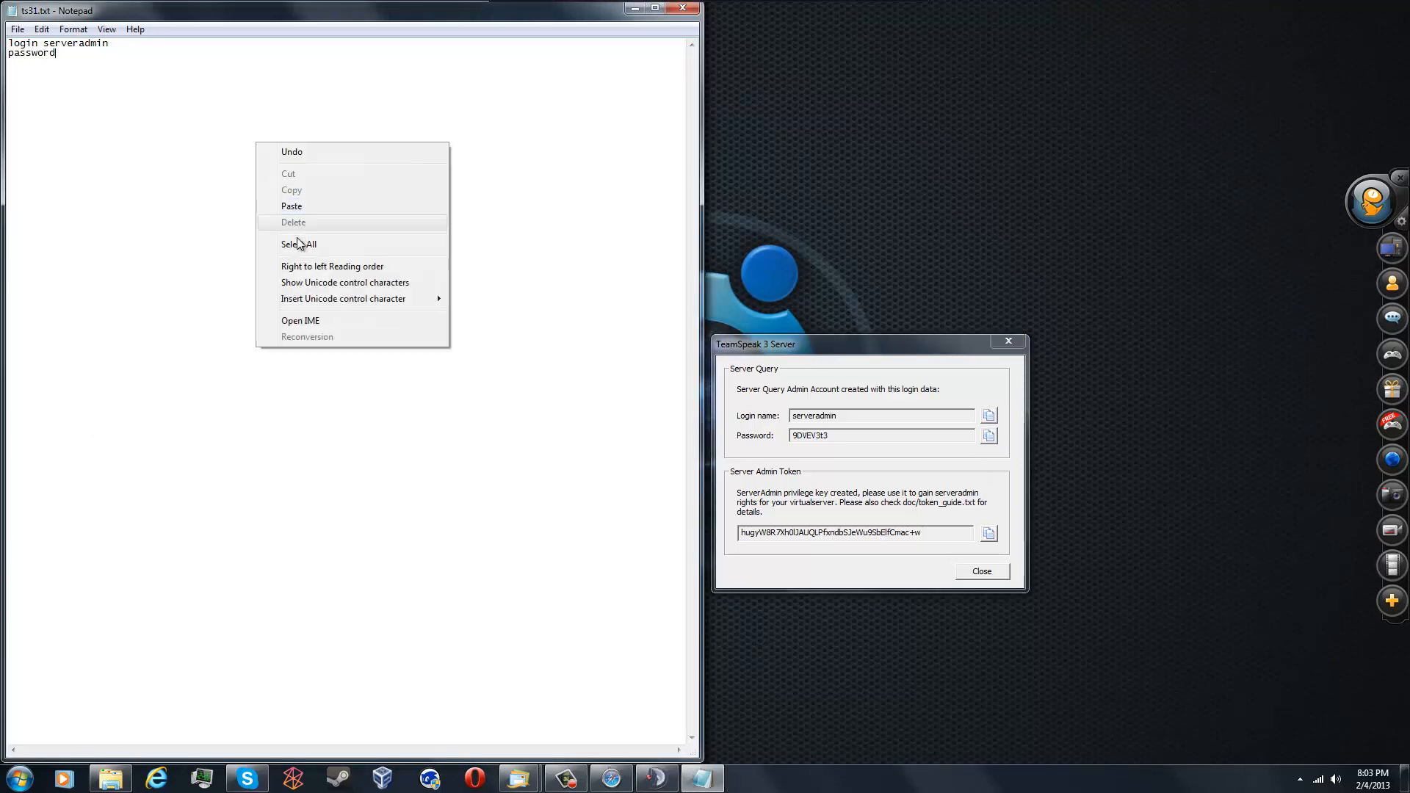
pyautogui.click(164, 83)
pyautogui.rightClick(160, 81)
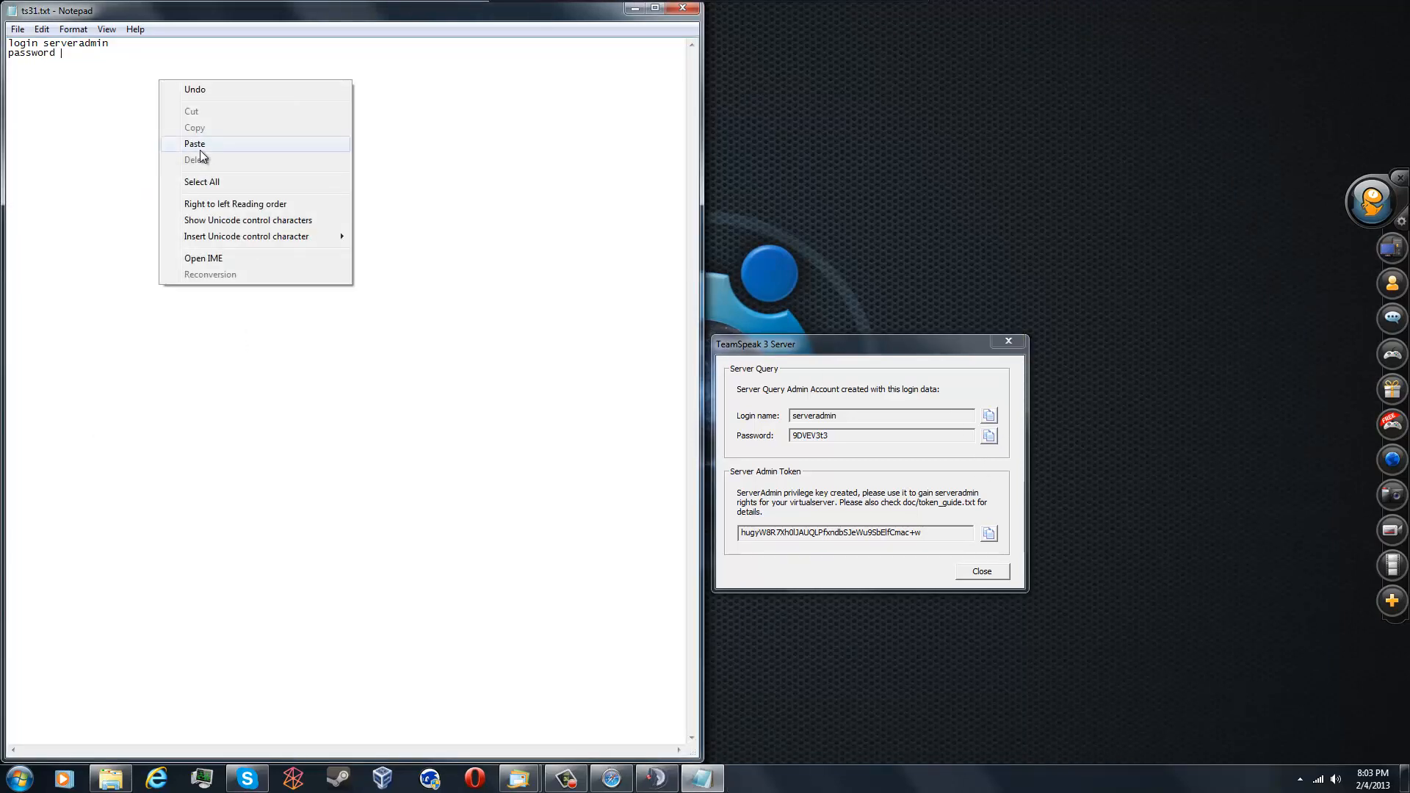
pyautogui.click(200, 142)
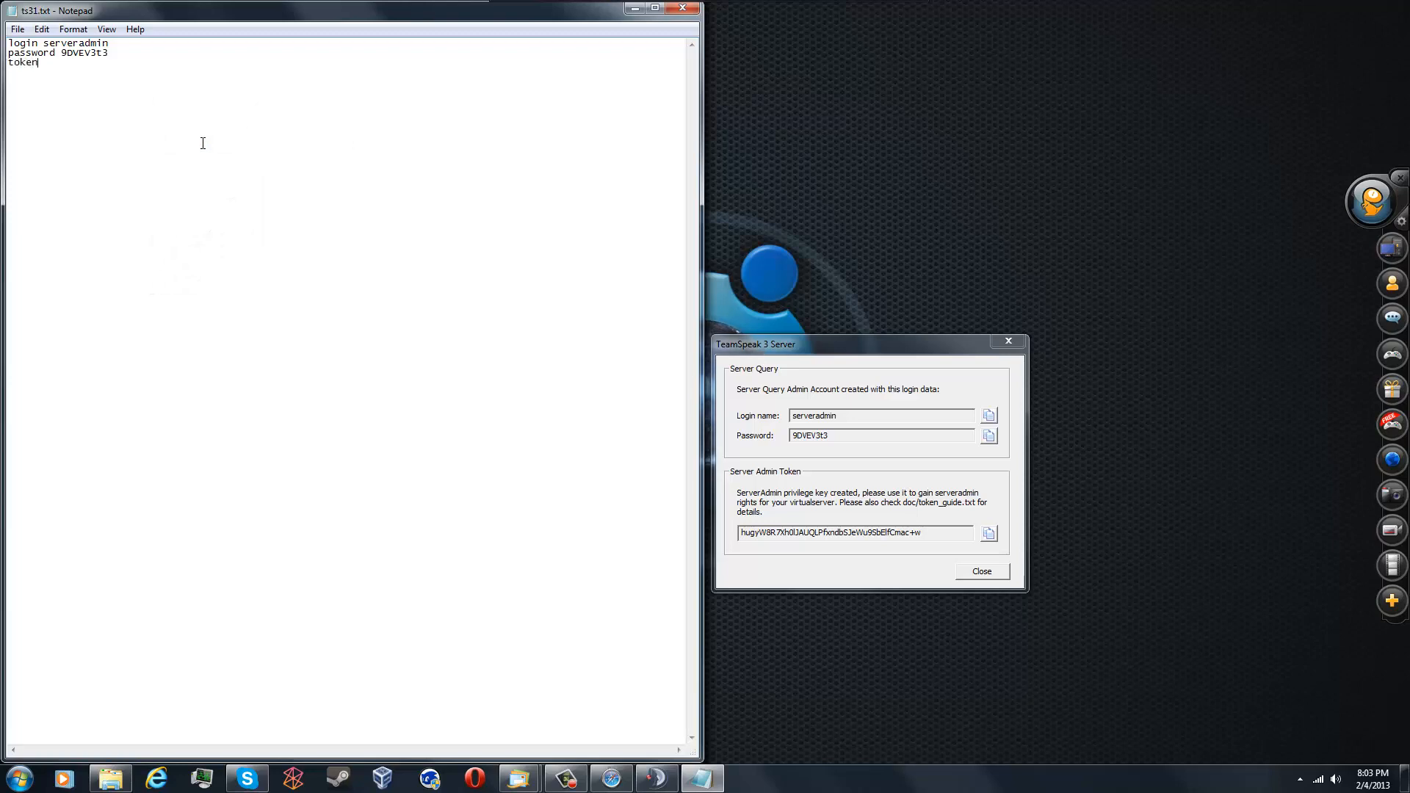
# Add the server admin token to ts31.txt on a line labelled token, and save the file while closing it
pyautogui.click(989, 534)
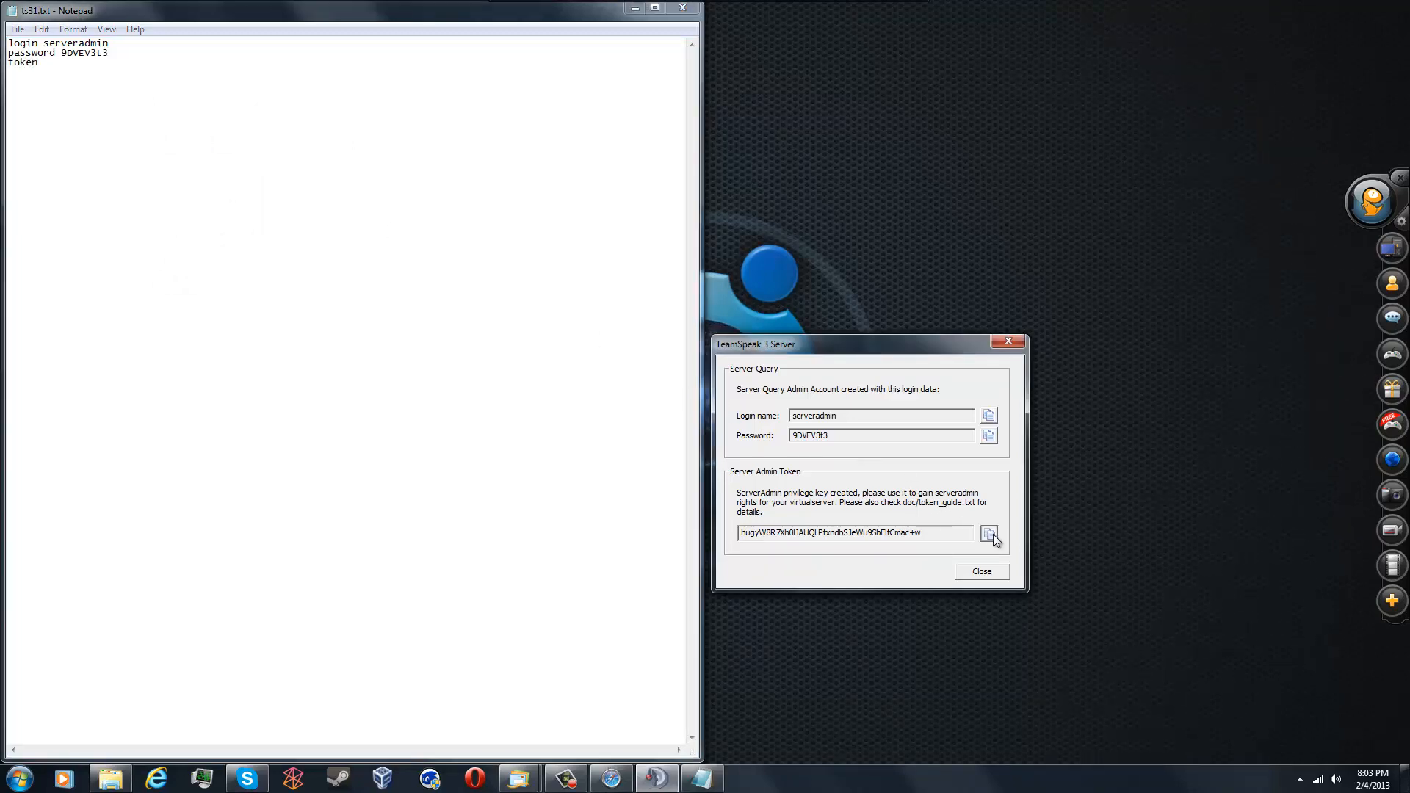
pyautogui.rightClick(315, 127)
pyautogui.click(353, 186)
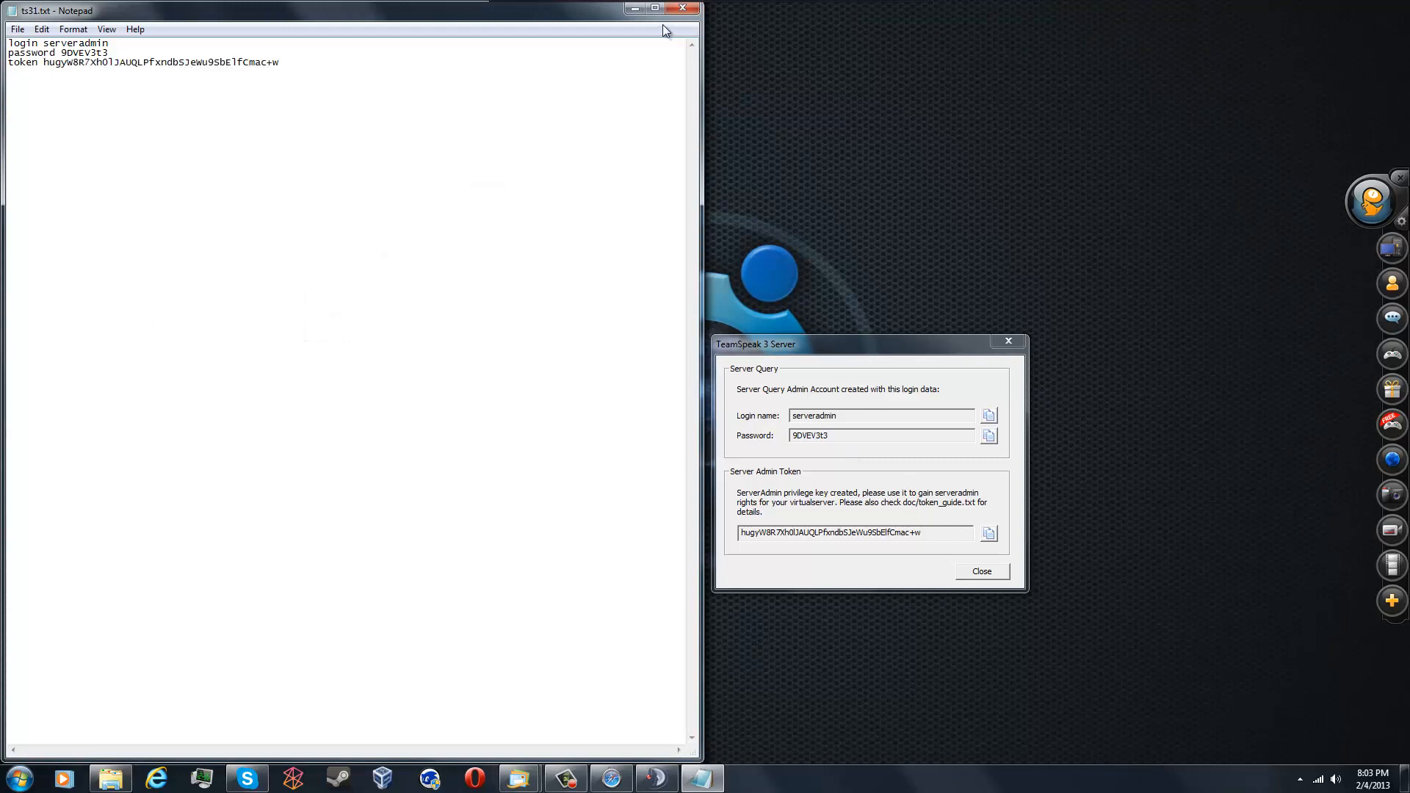
pyautogui.click(682, 7)
pyautogui.click(668, 398)
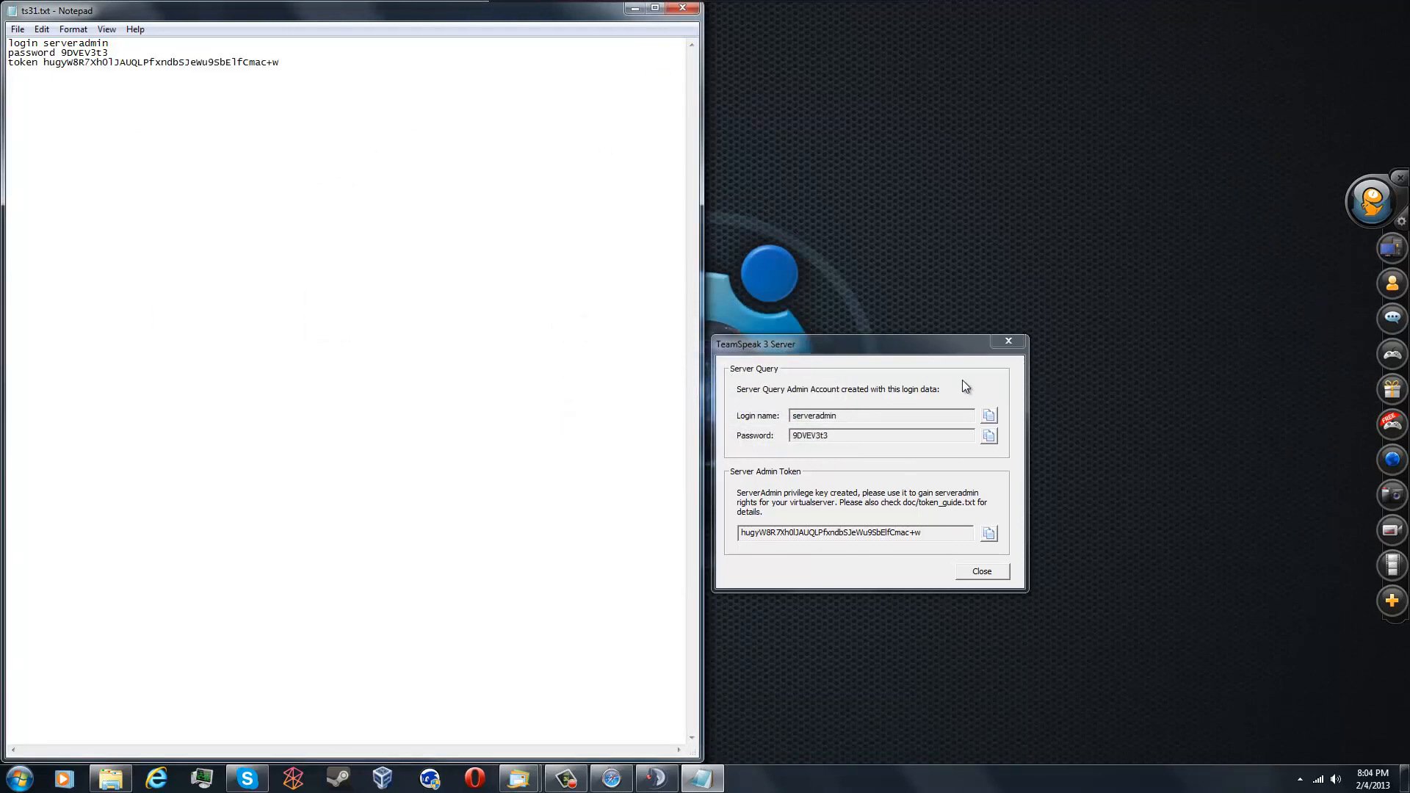
# Close the server's login-data window and exit the TeamSpeak 3 Server running in the background
pyautogui.click(1005, 342)
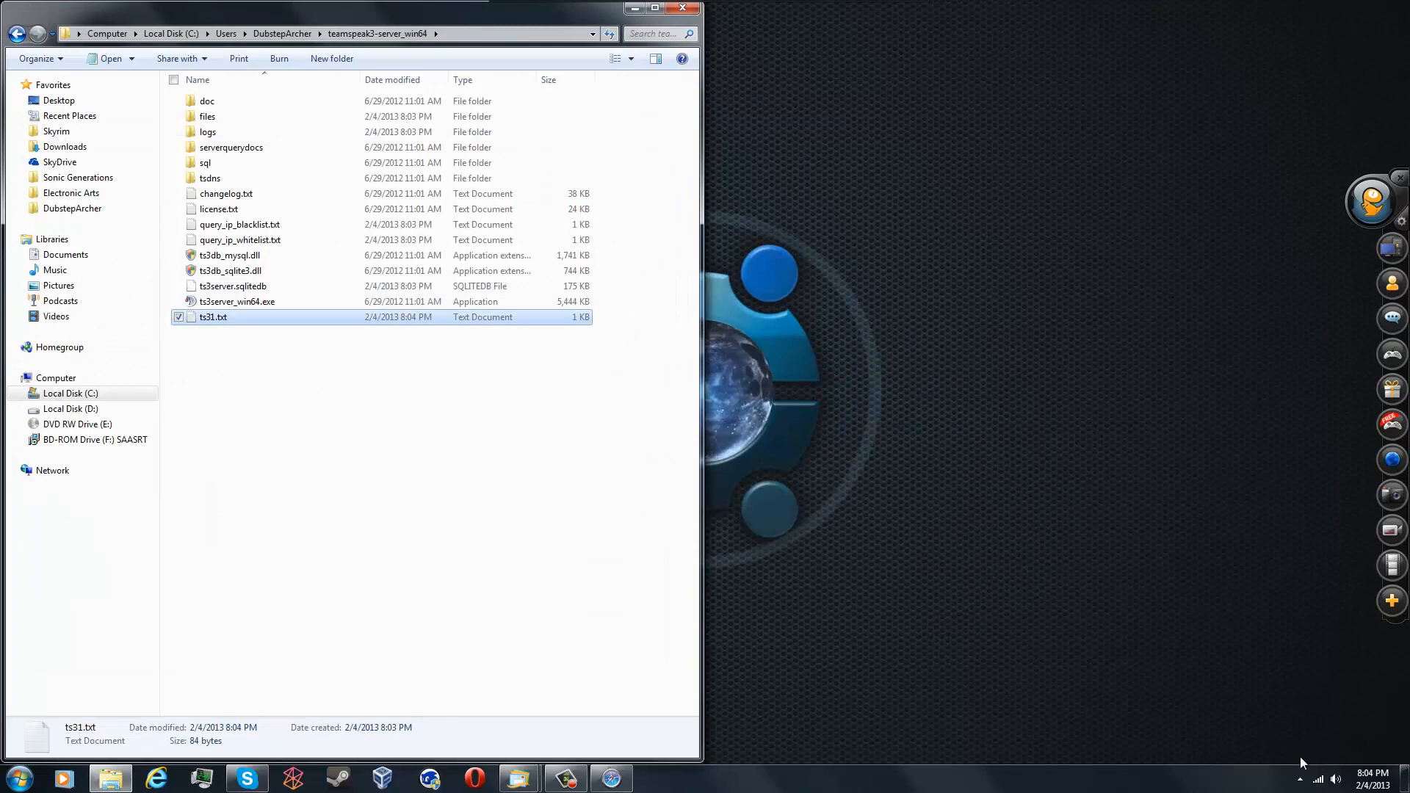
pyautogui.click(1300, 779)
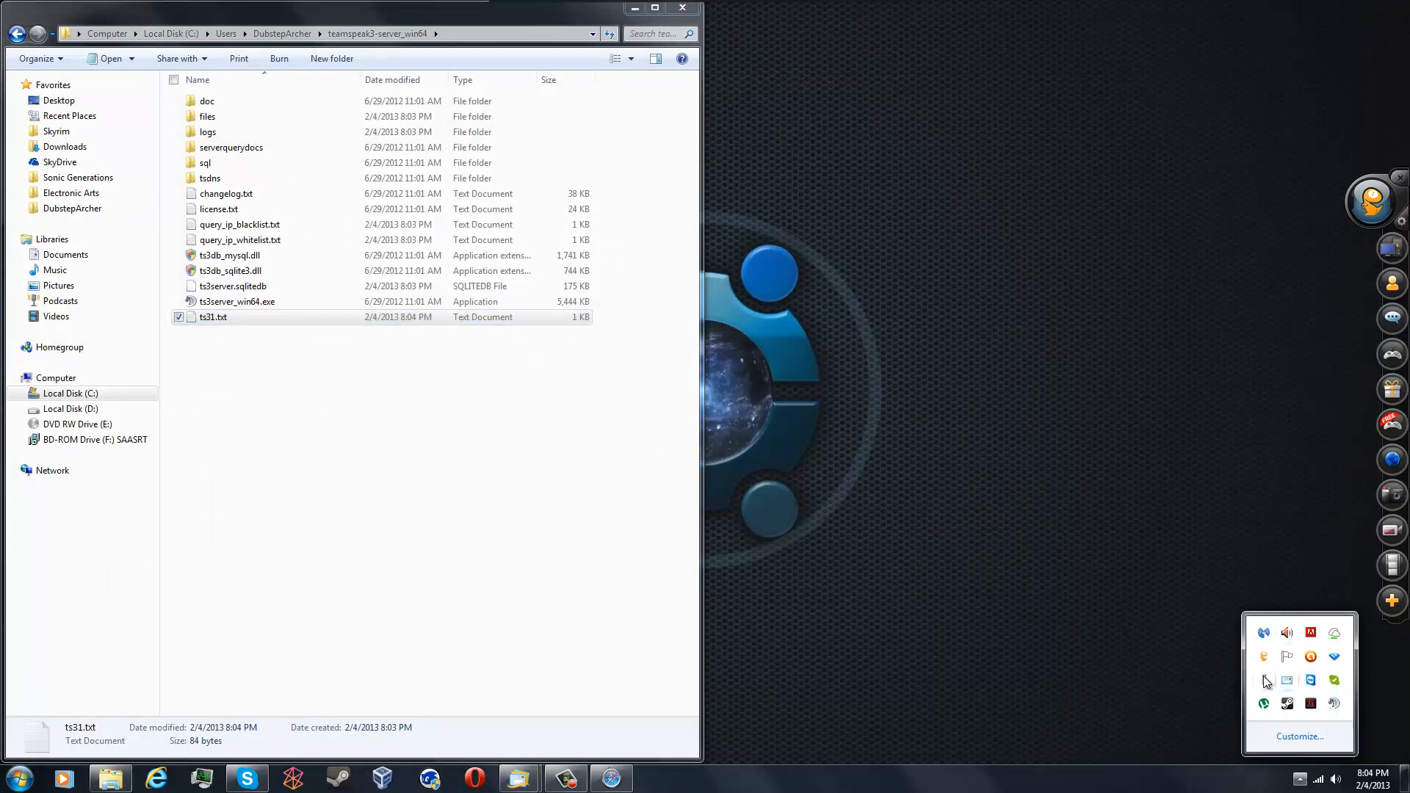
pyautogui.rightClick(1333, 704)
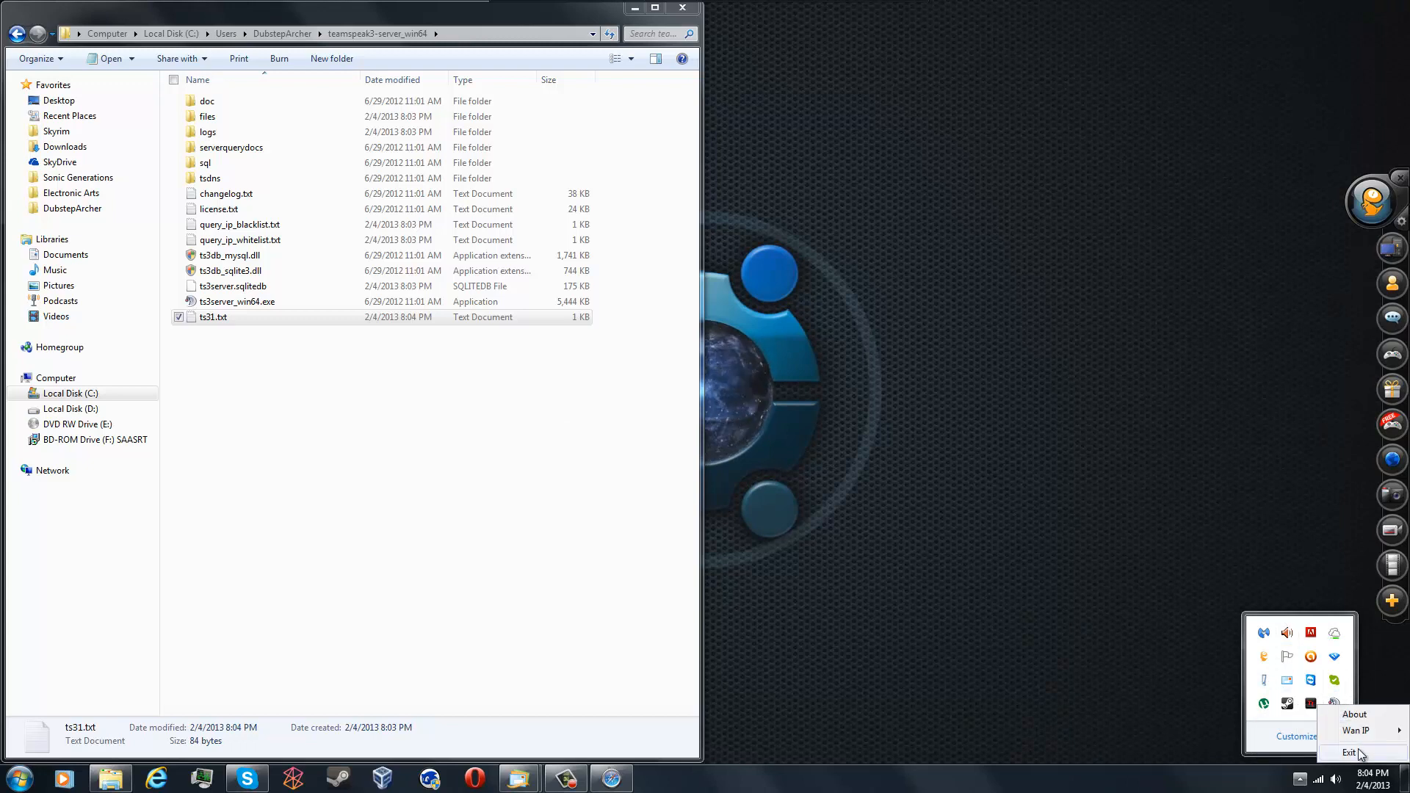
pyautogui.click(1360, 753)
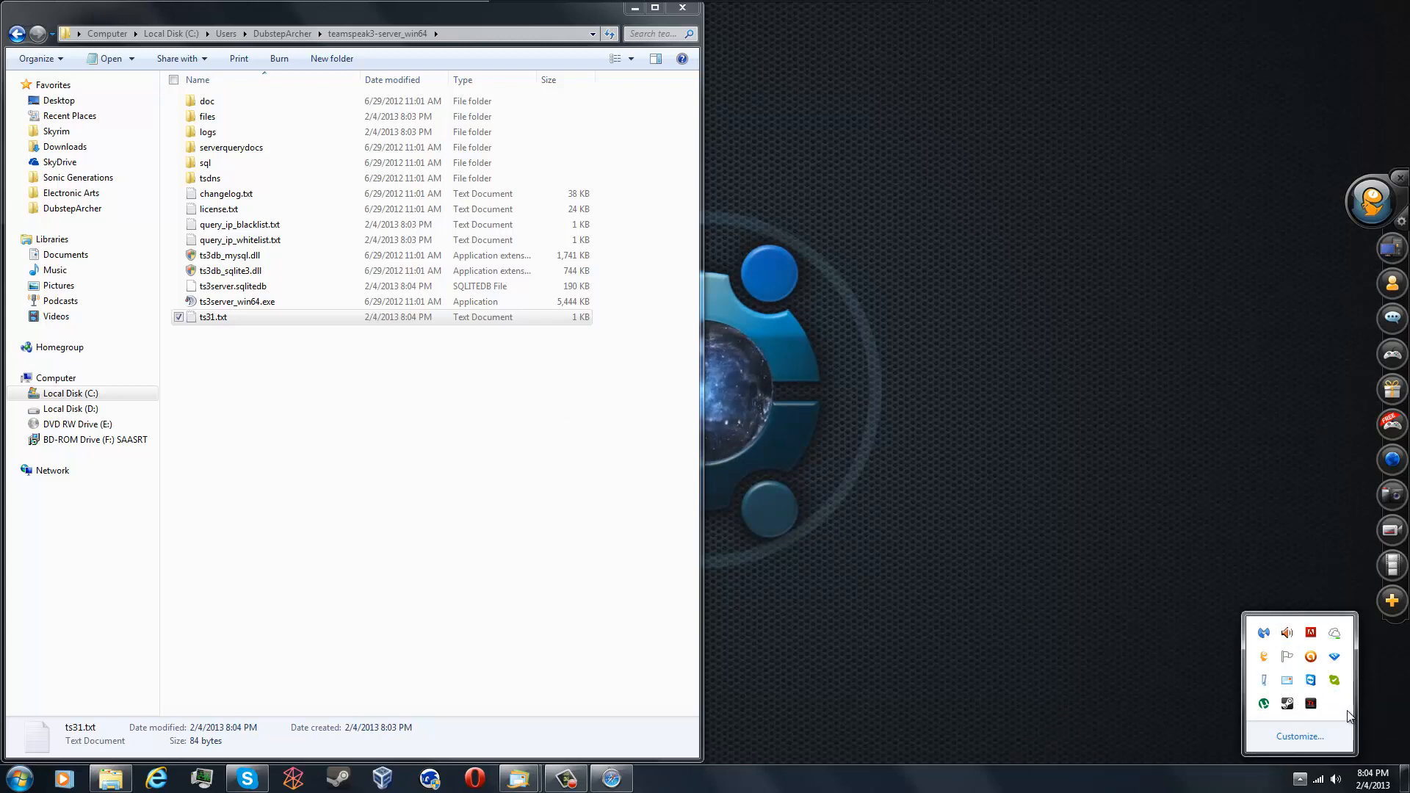
# Close the teamspeak3-server_win64 folder window and switch back to the browser with the TeamSpeak download page
pyautogui.click(175, 13)
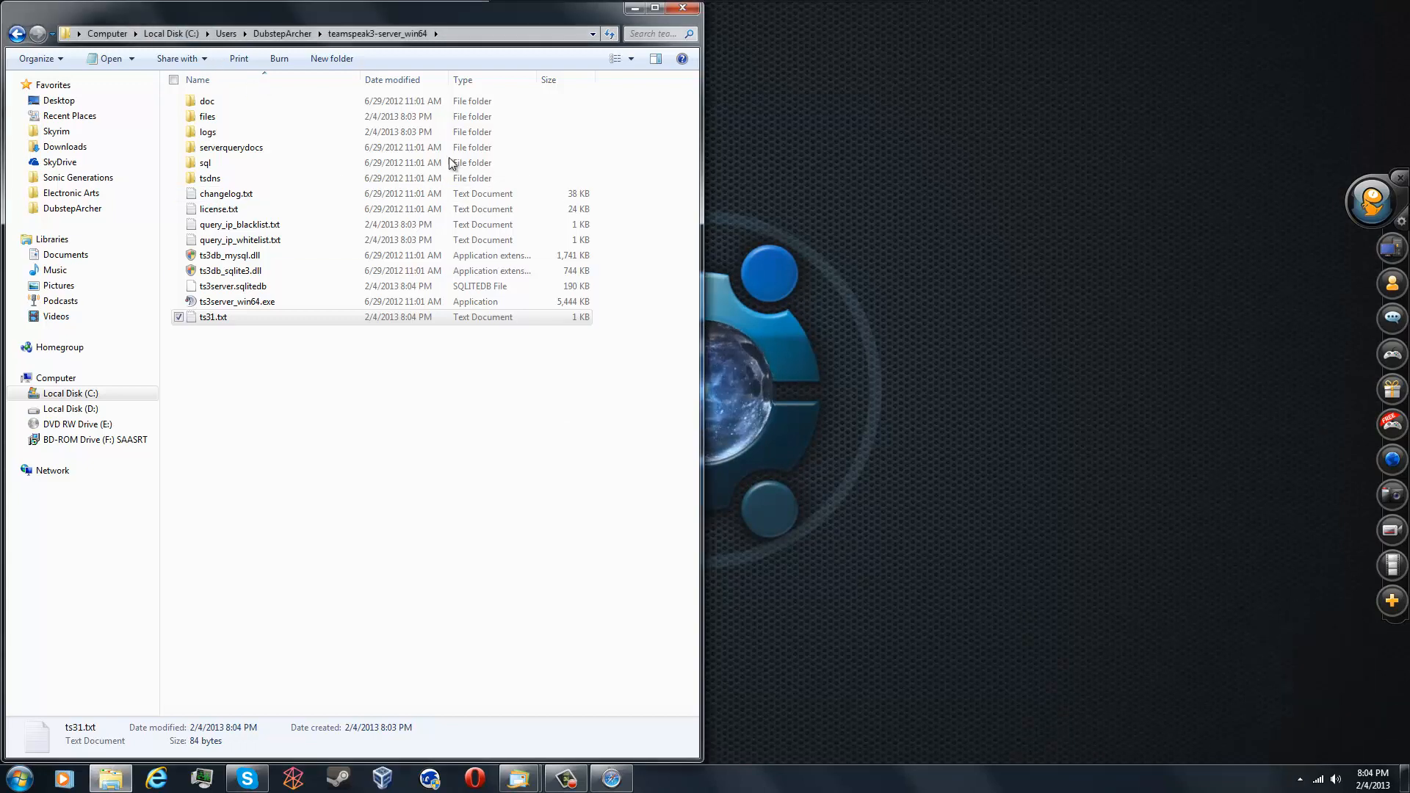
pyautogui.click(655, 8)
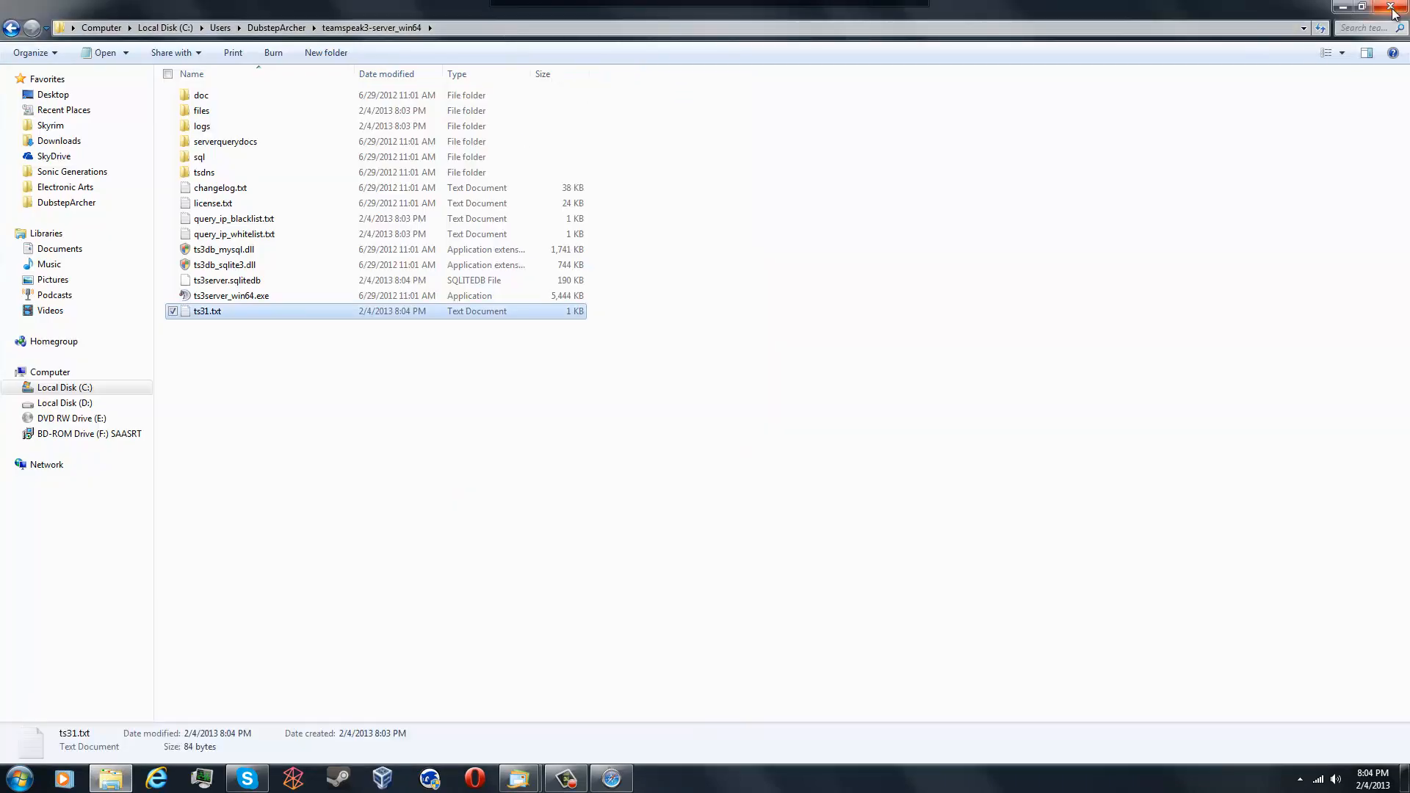
pyautogui.click(1392, 6)
pyautogui.click(610, 777)
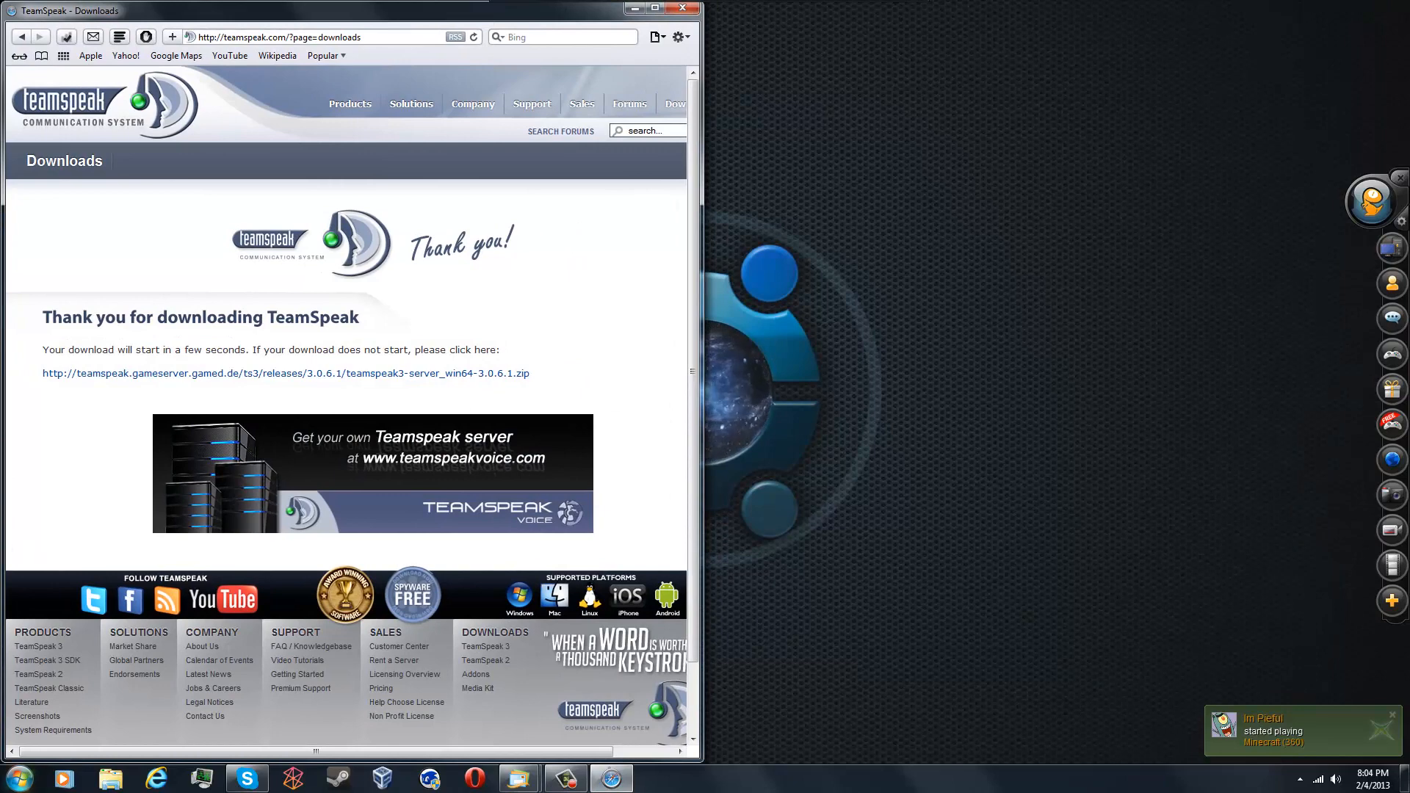
# Open a Command Prompt beside the browser and run ipconfig to look up the computer's network configuration from the start of the output
pyautogui.press('super')
pyautogui.write('cmd')
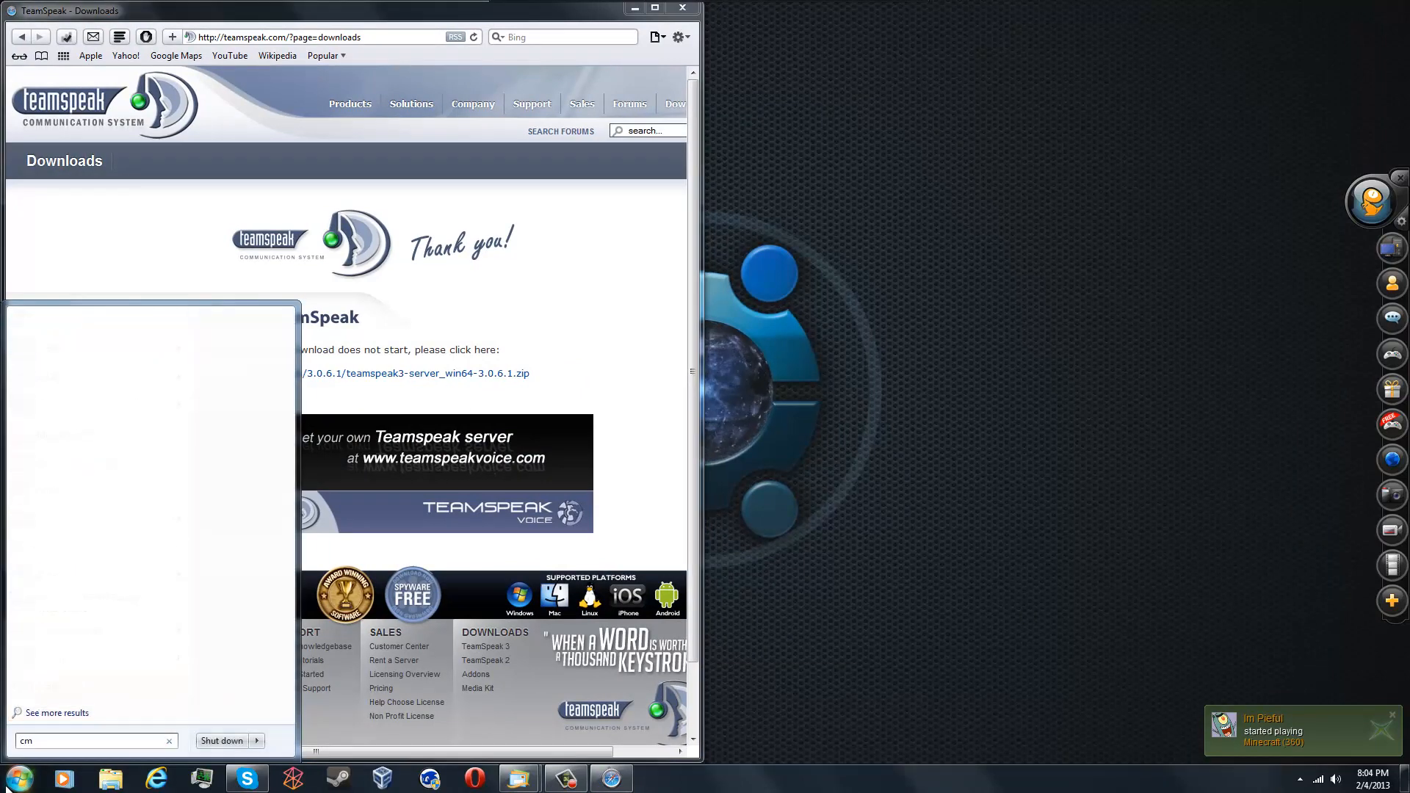
pyautogui.press('Return')
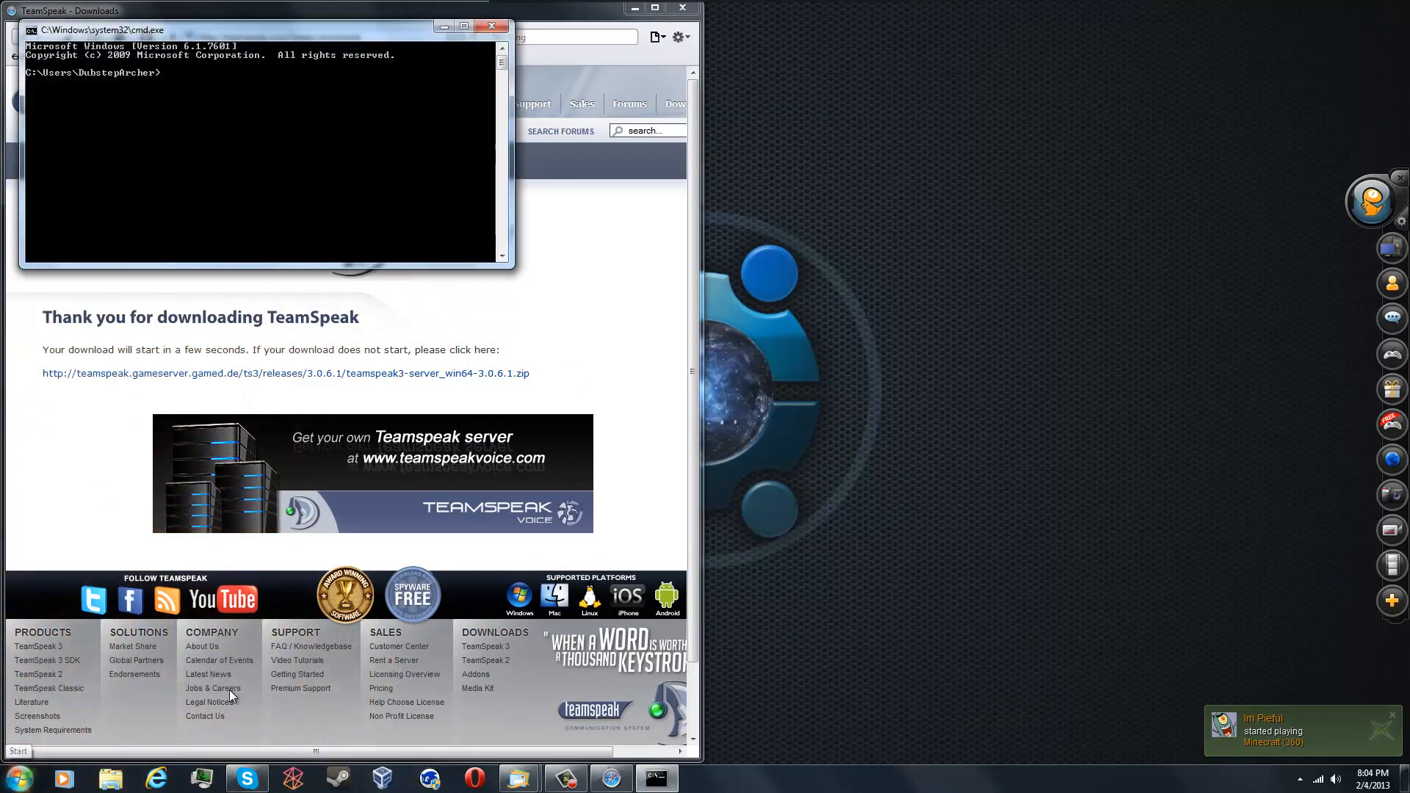
pyautogui.moveTo(106, 34); pyautogui.dragTo(843, 399)
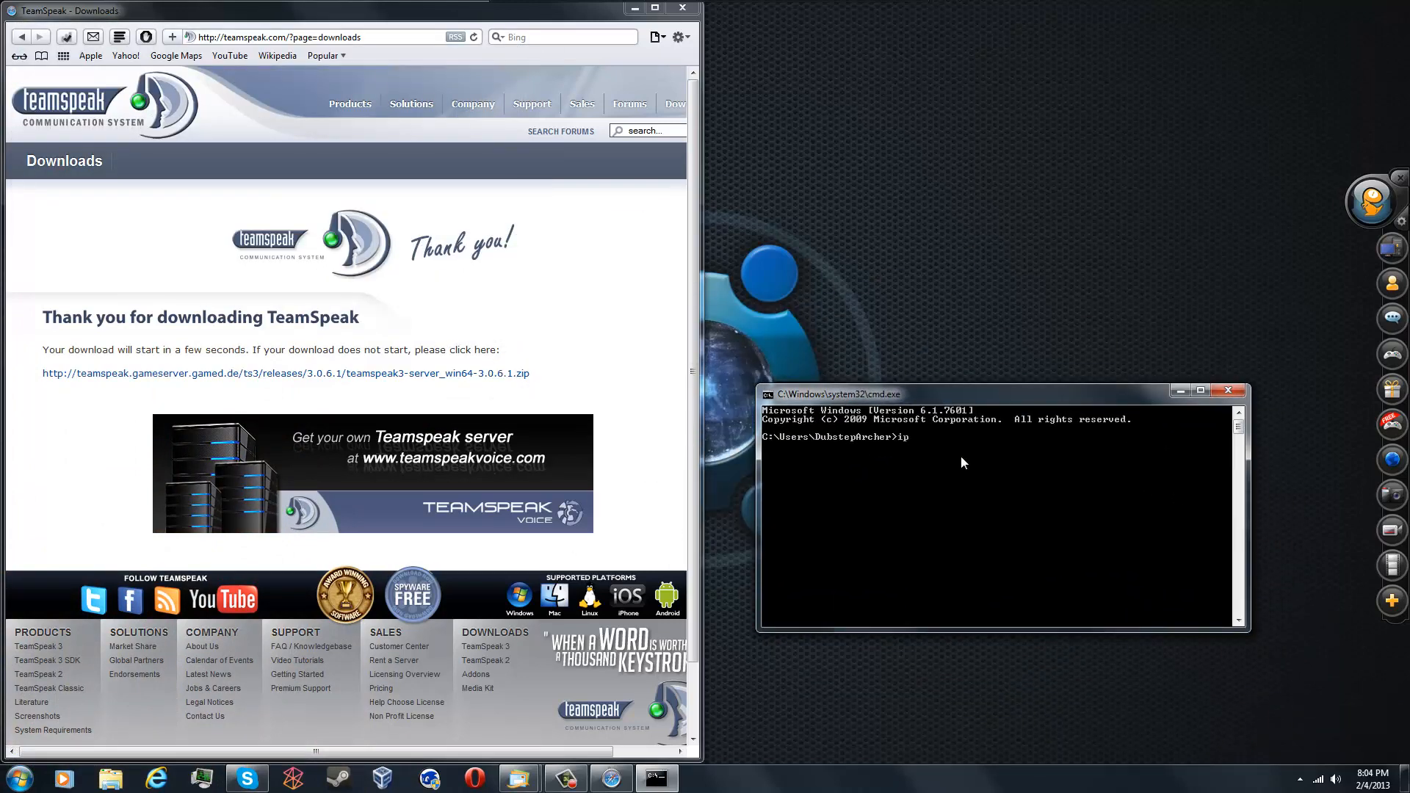
pyautogui.write('ipocnfig')
pyautogui.press('Return')
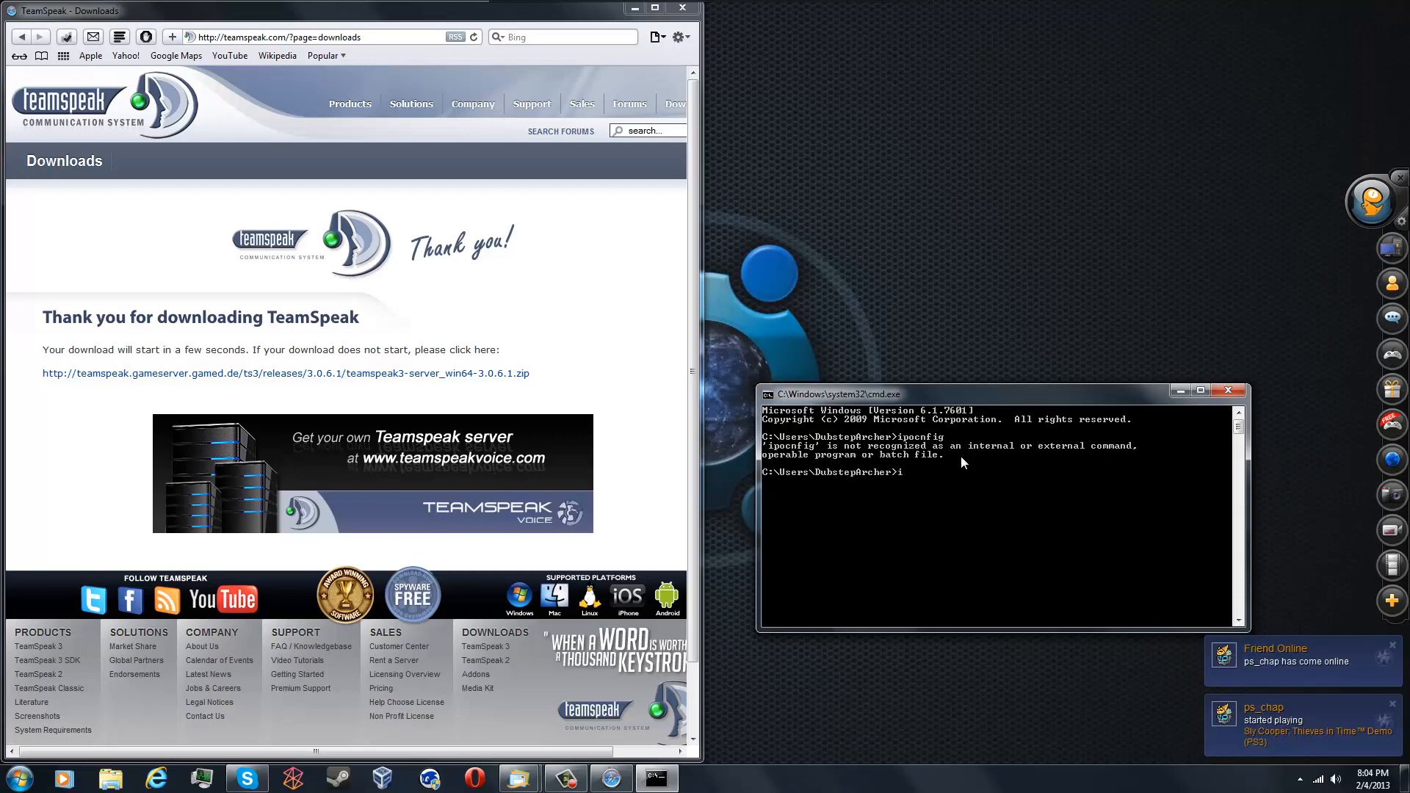
pyautogui.write('ipconfig')
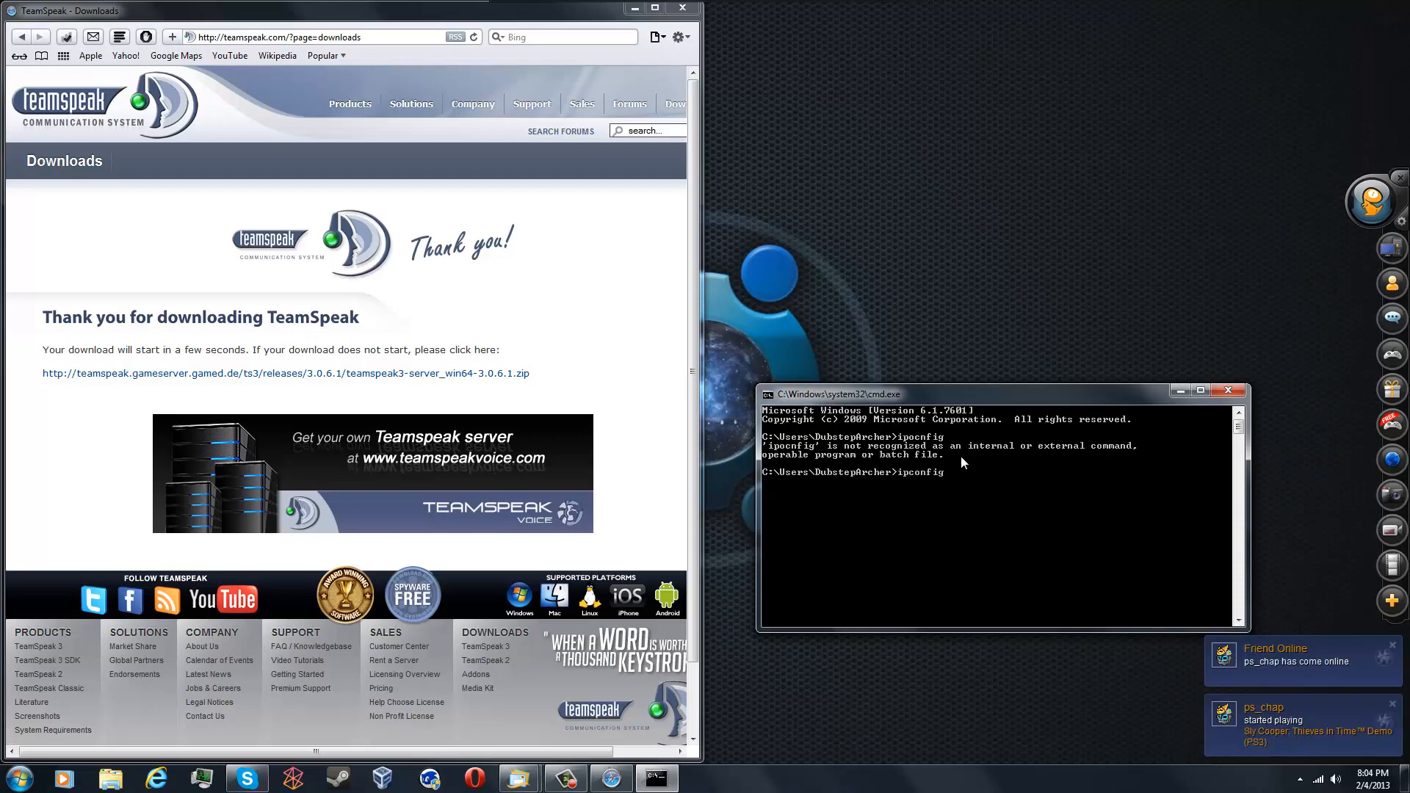
pyautogui.press('Return')
pyautogui.scroll(10, 940, 480)
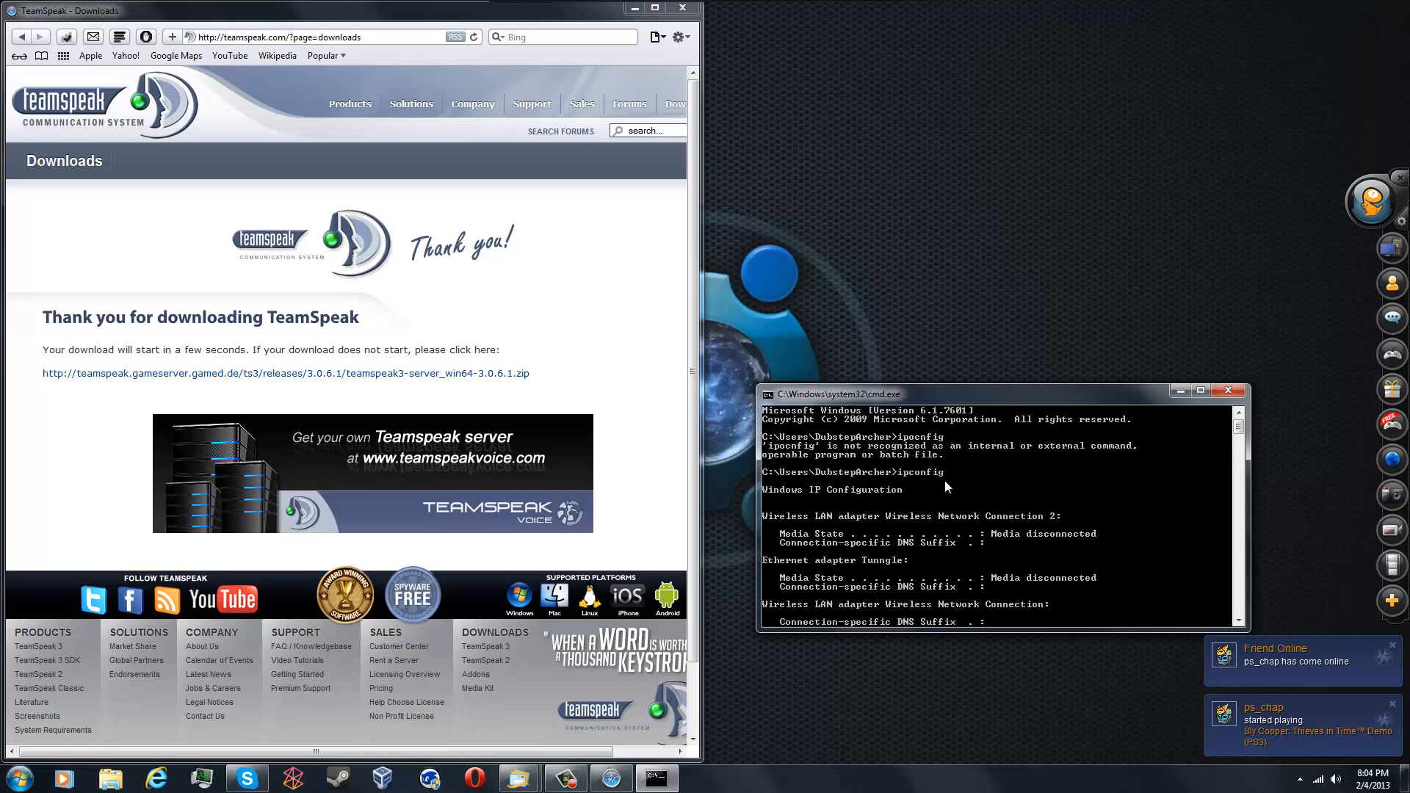
# Find the default gateway in the ipconfig output and open the router's page at 10.0.0.1 in the browser
pyautogui.scroll(-2, 937, 465)
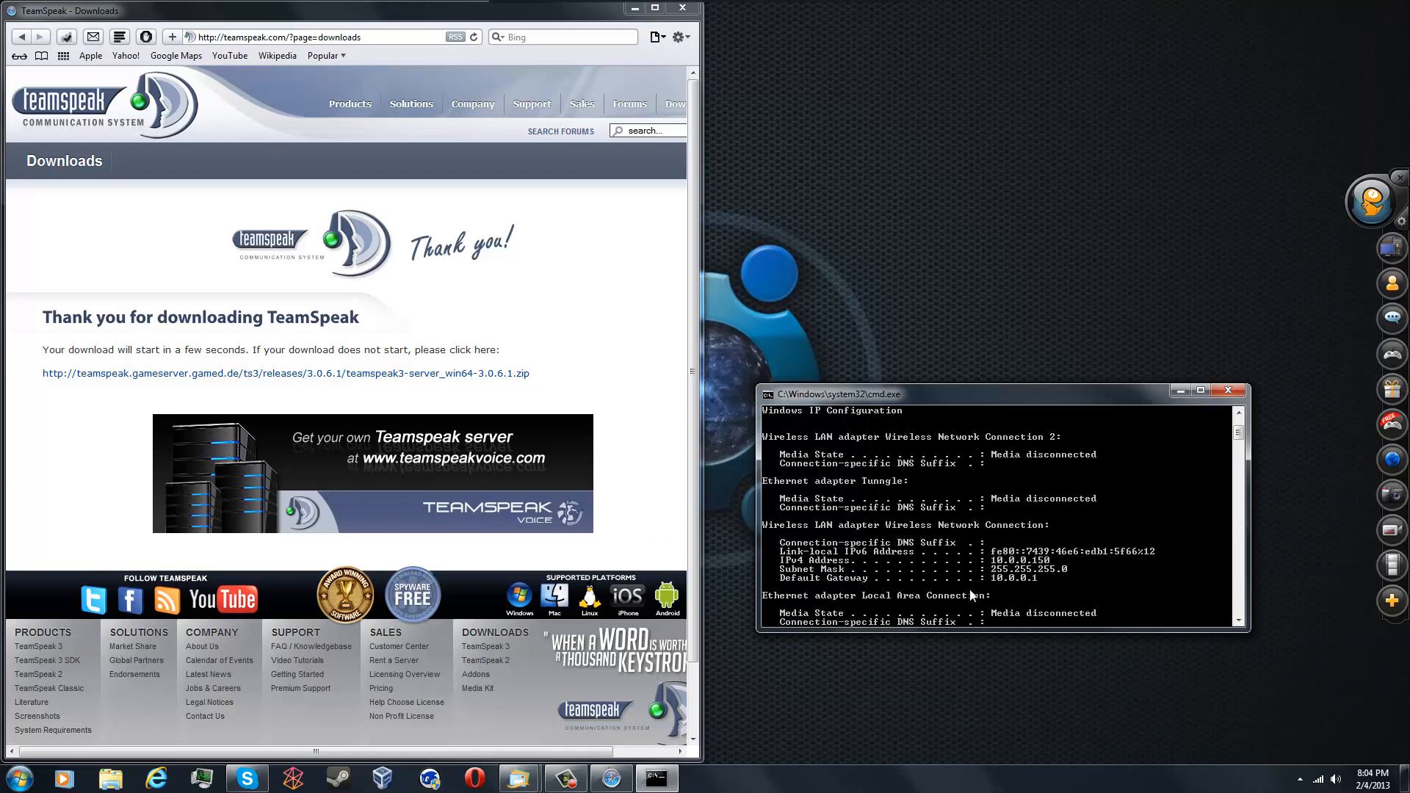
pyautogui.click(371, 38)
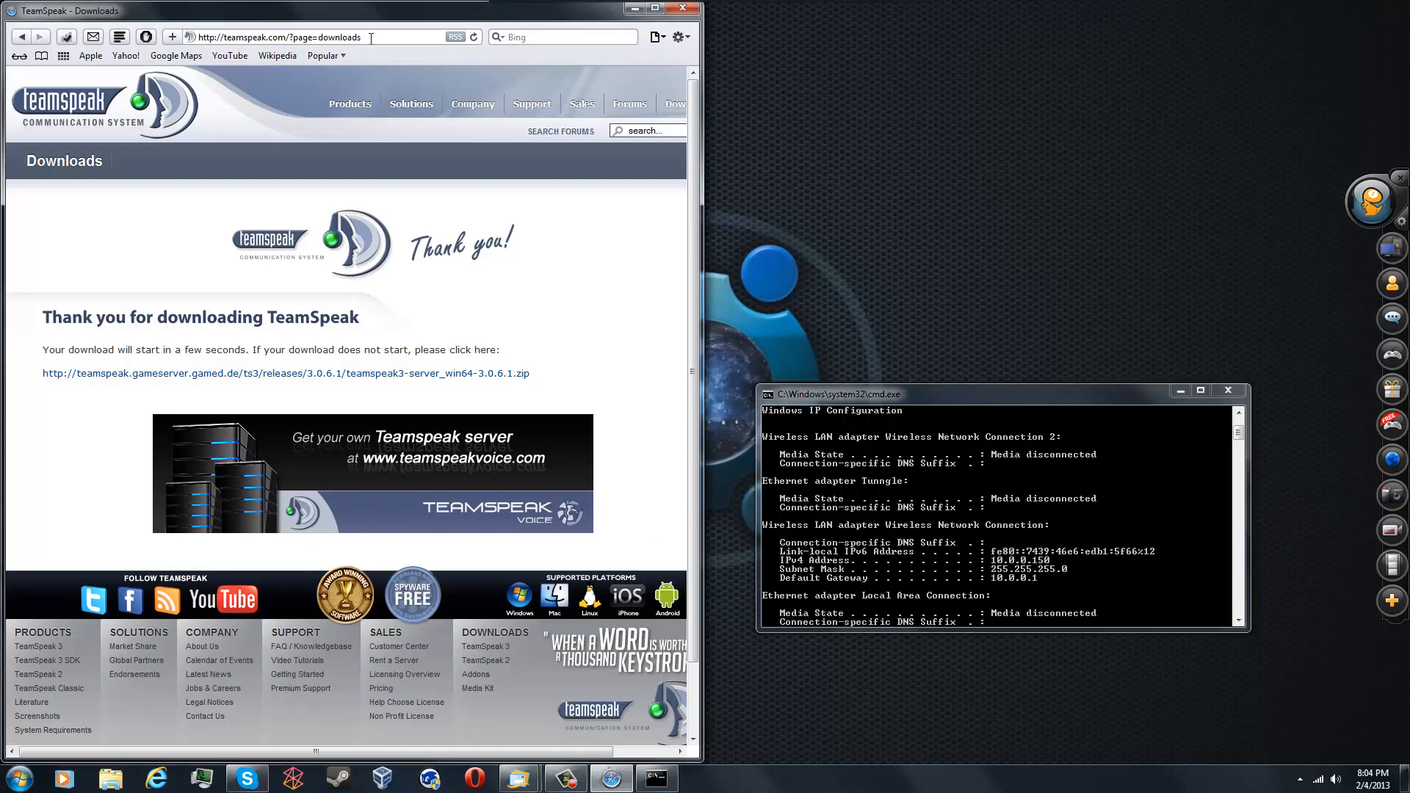
pyautogui.click(376, 35)
pyautogui.write('10.0.0.1/ — Login - Xfinity')
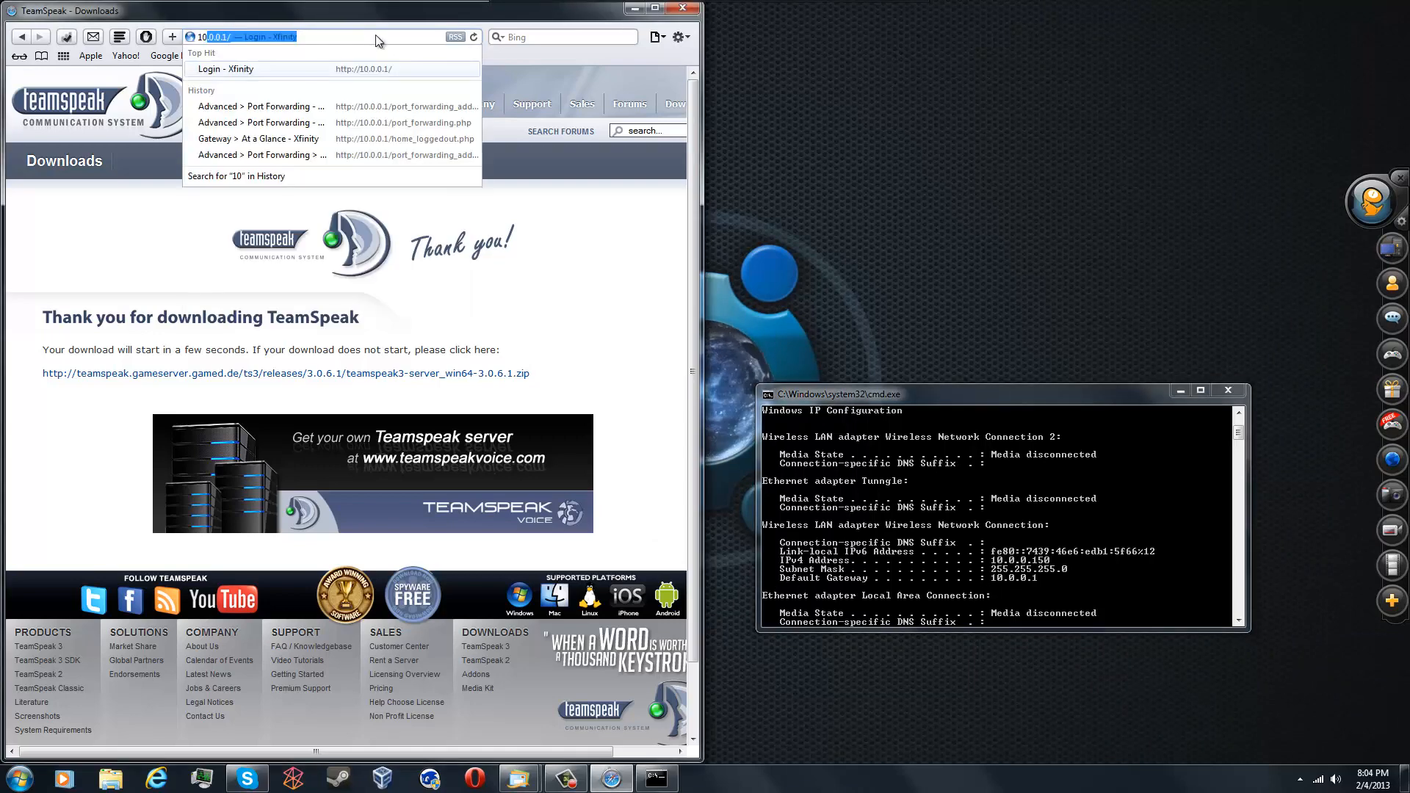
pyautogui.press('Return')
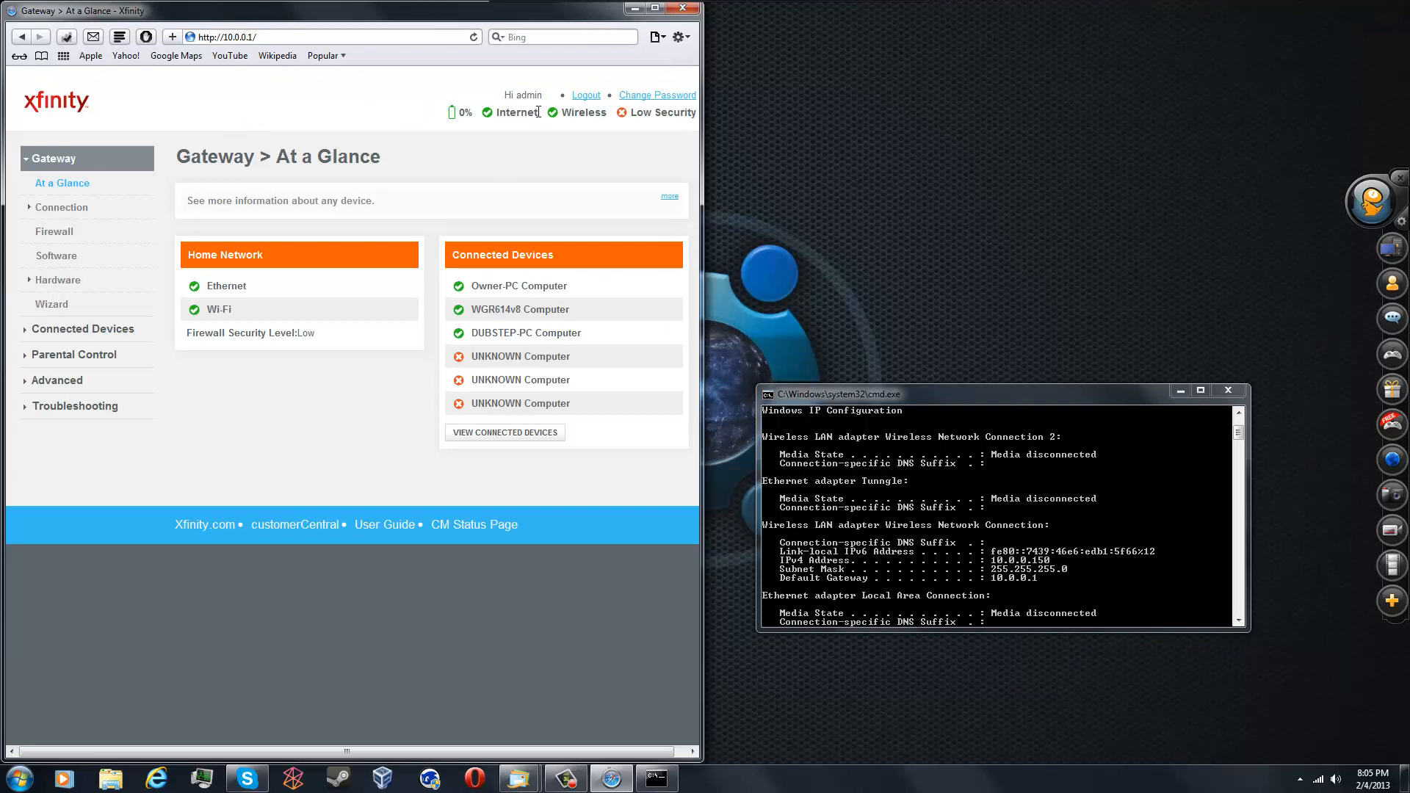
# Open the Port Forwarding page in the router's Advanced settings
pyautogui.moveTo(539, 112)
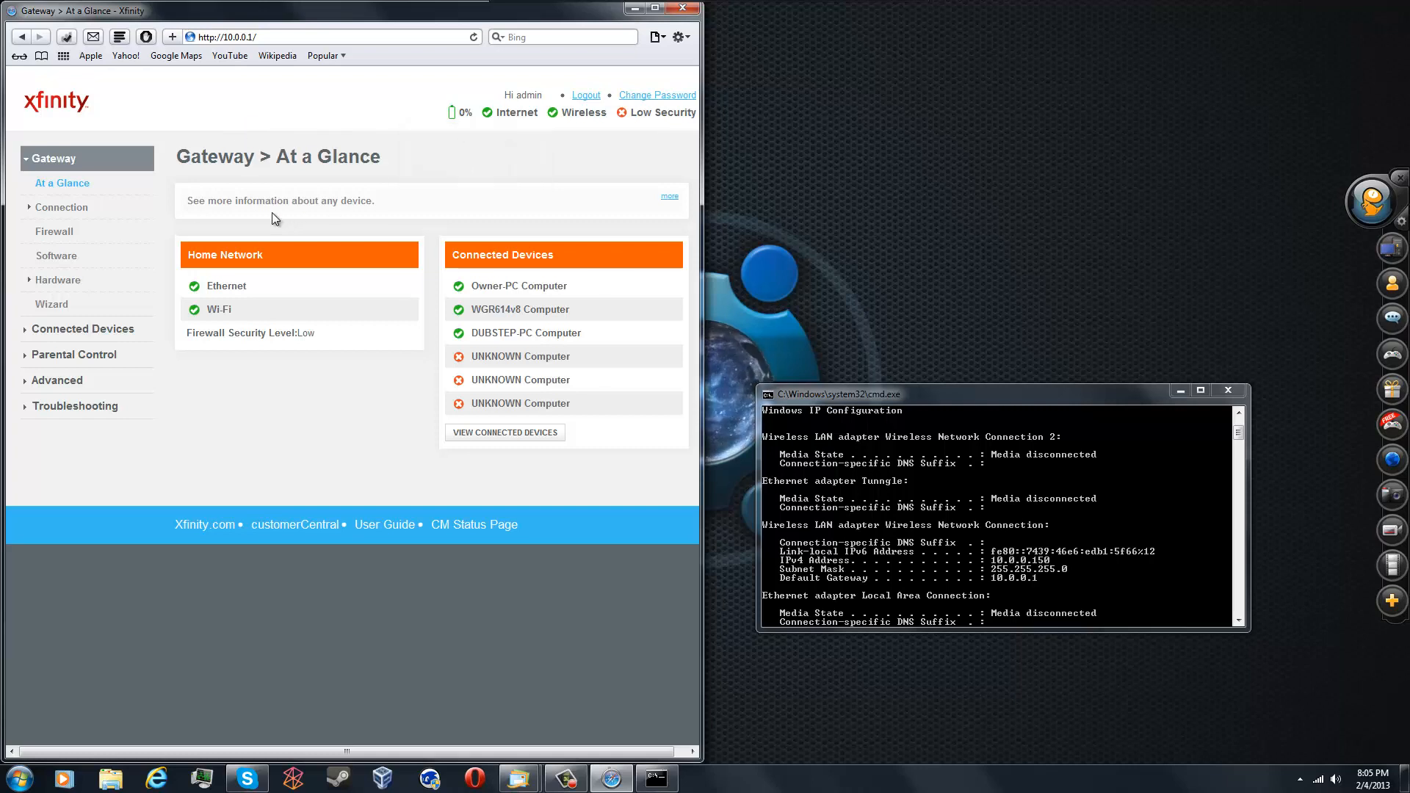
pyautogui.click(670, 197)
pyautogui.click(672, 197)
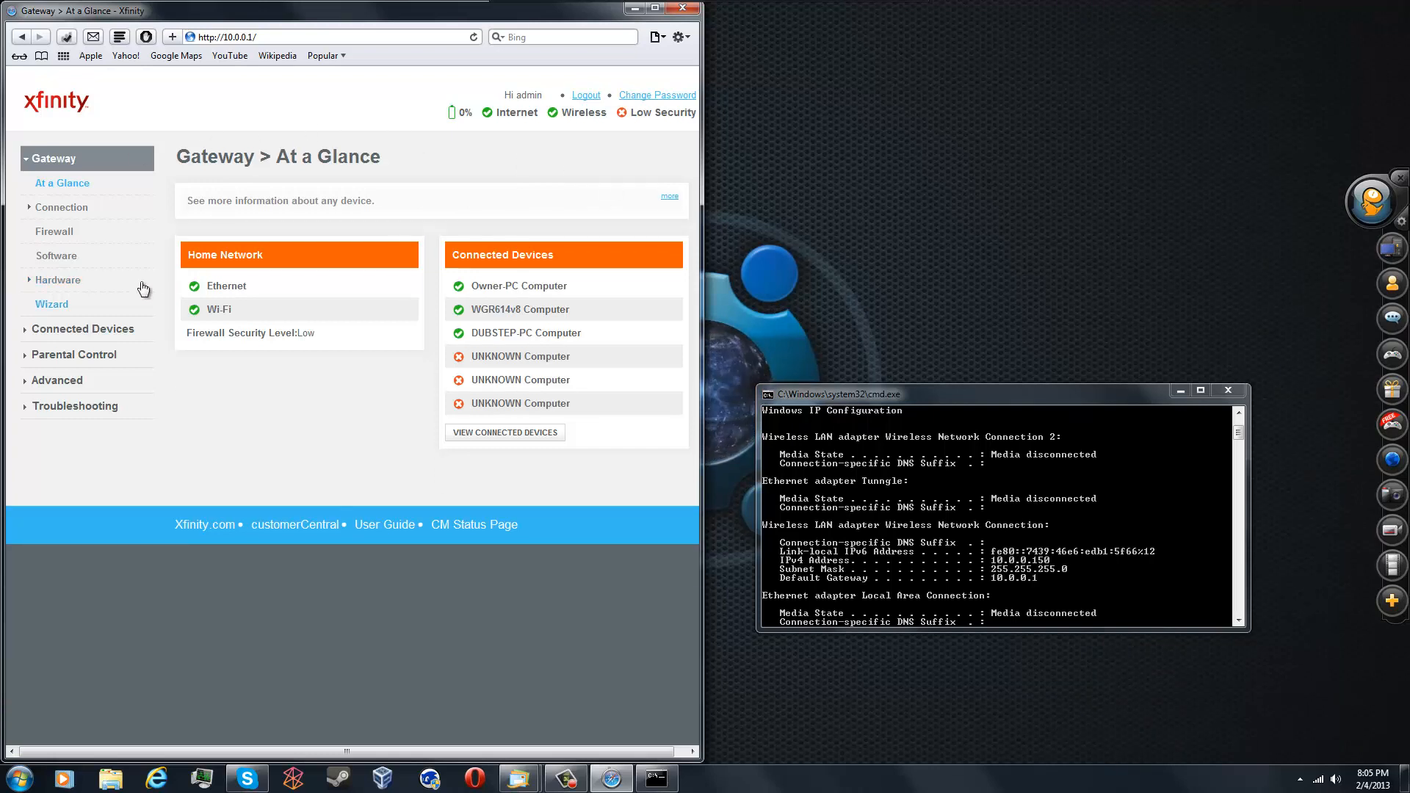
pyautogui.click(59, 380)
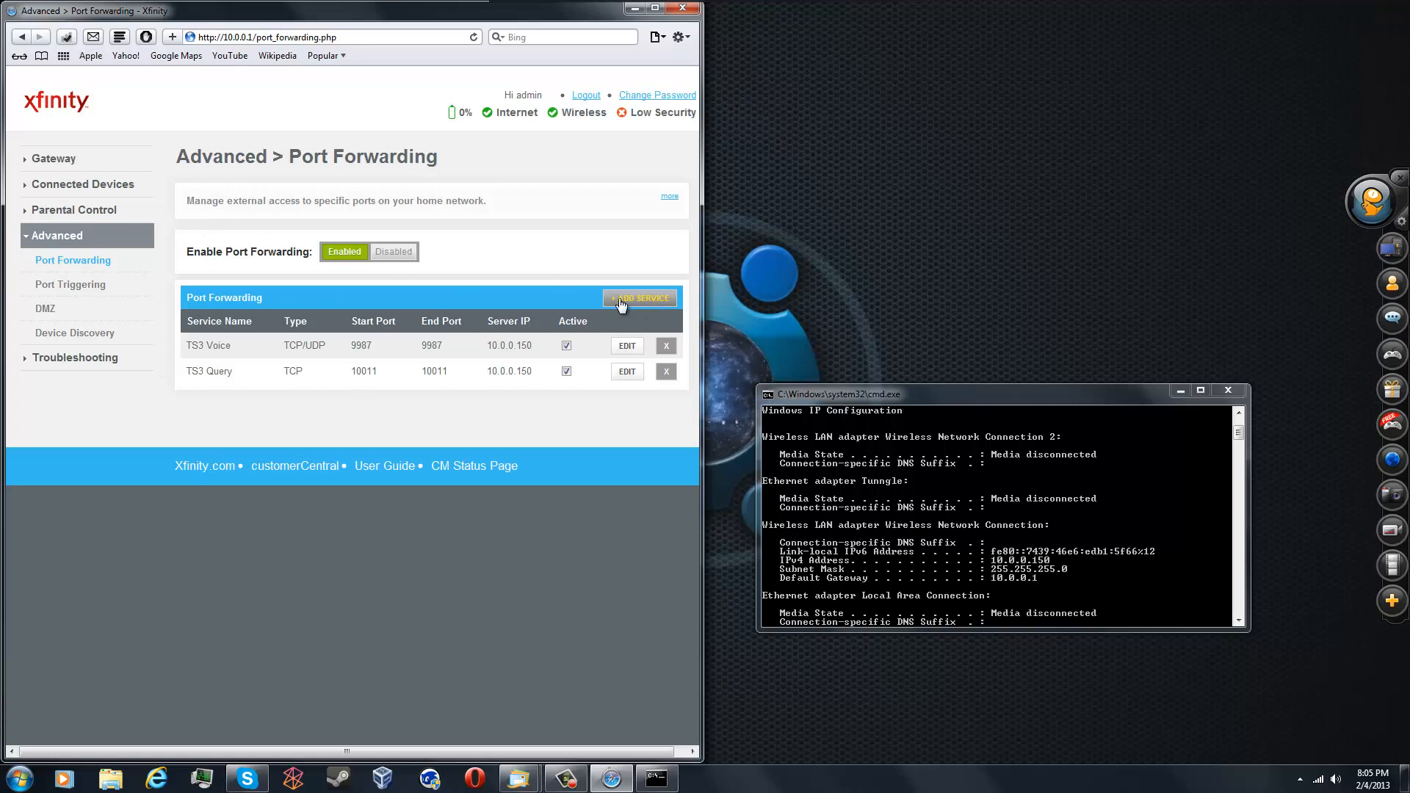
# Start adding a port forwarding service, choosing Other as the common service and naming it TS3 Voice
pyautogui.click(639, 298)
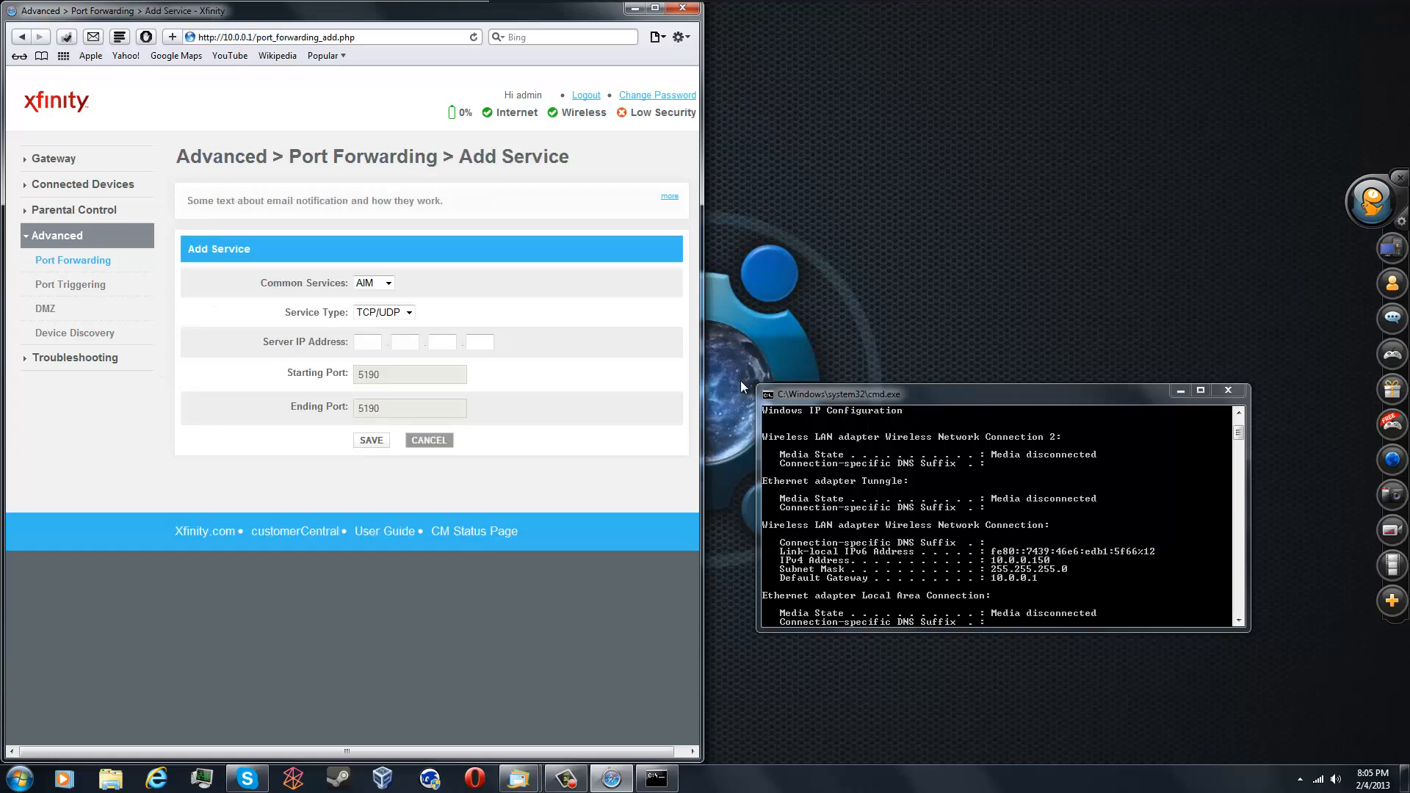
pyautogui.click(386, 285)
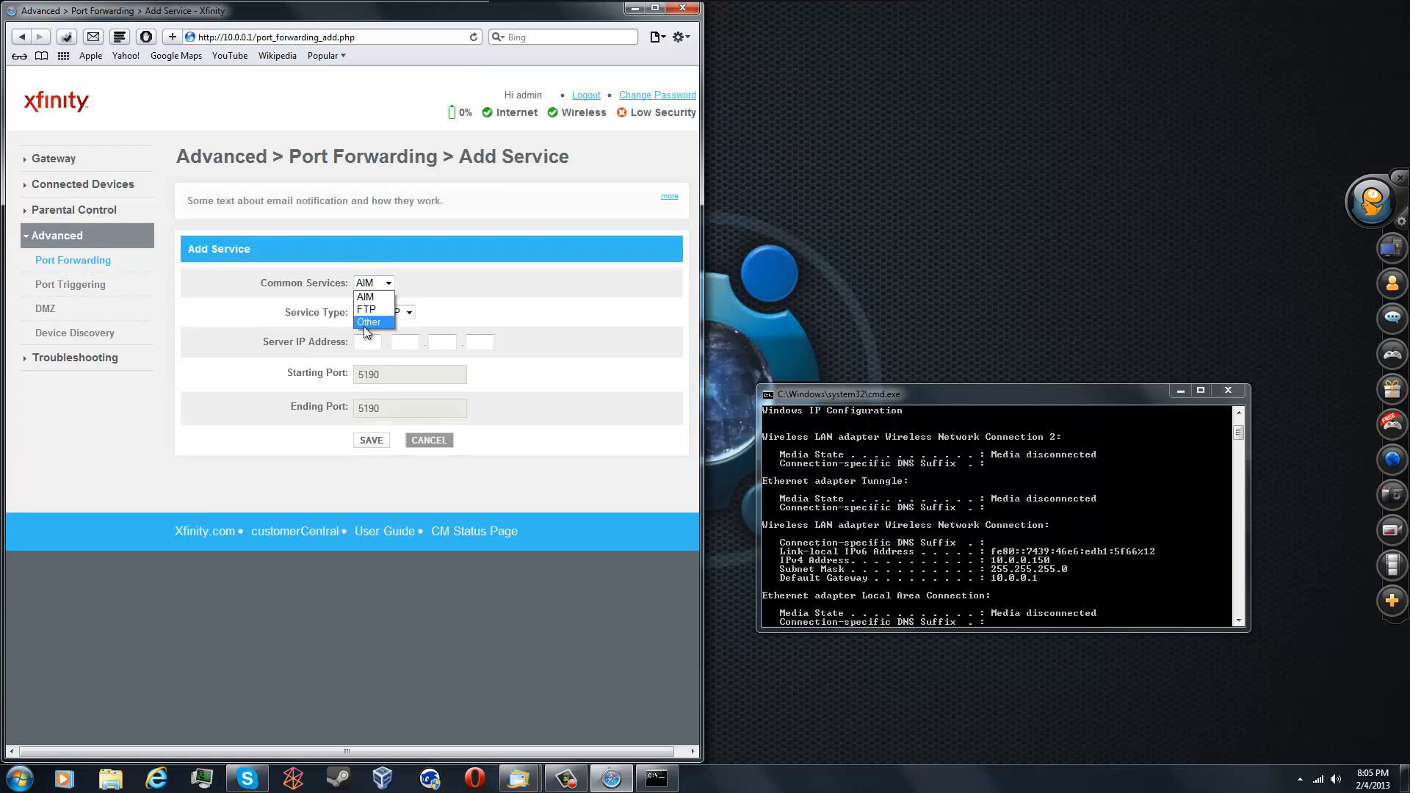
pyautogui.click(365, 322)
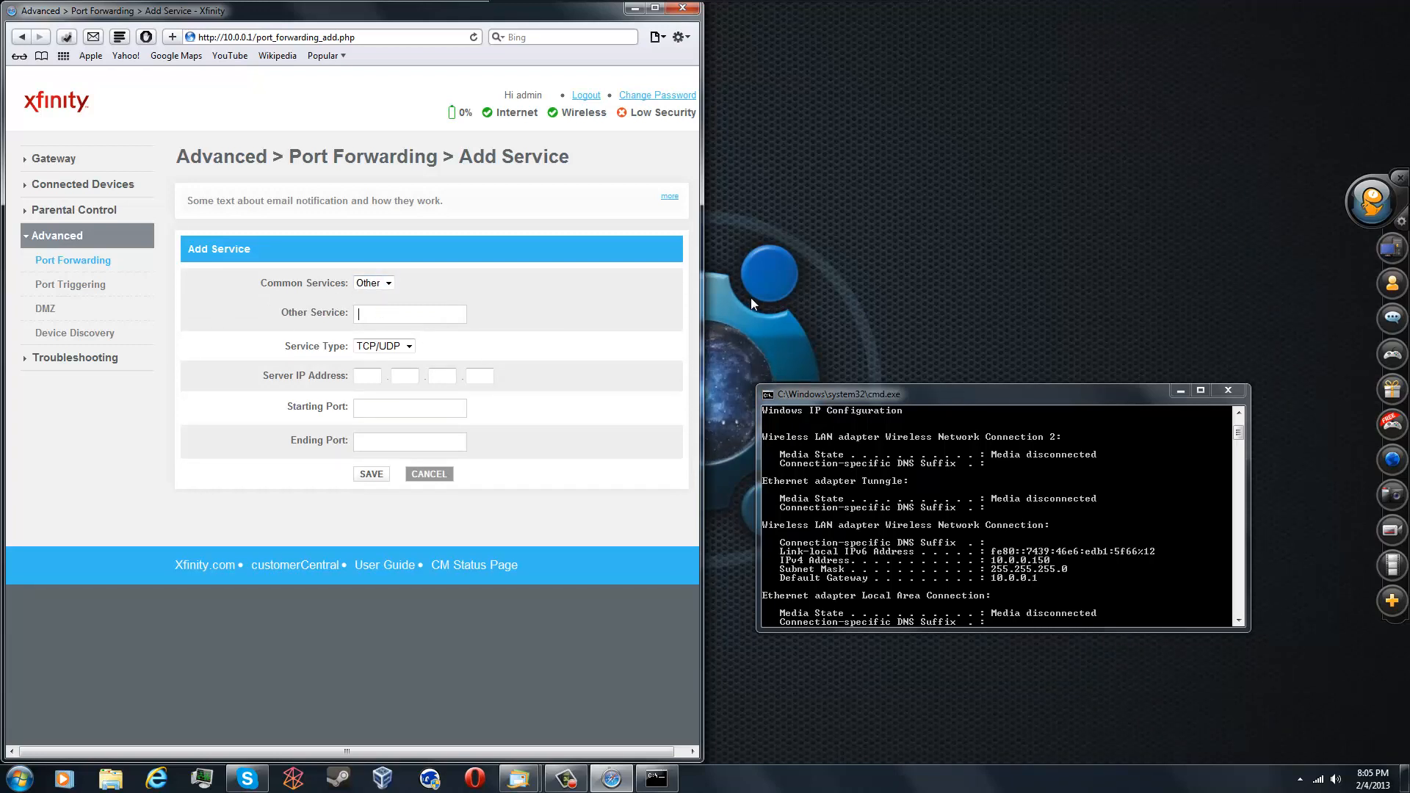
pyautogui.write('TS3 Voice')
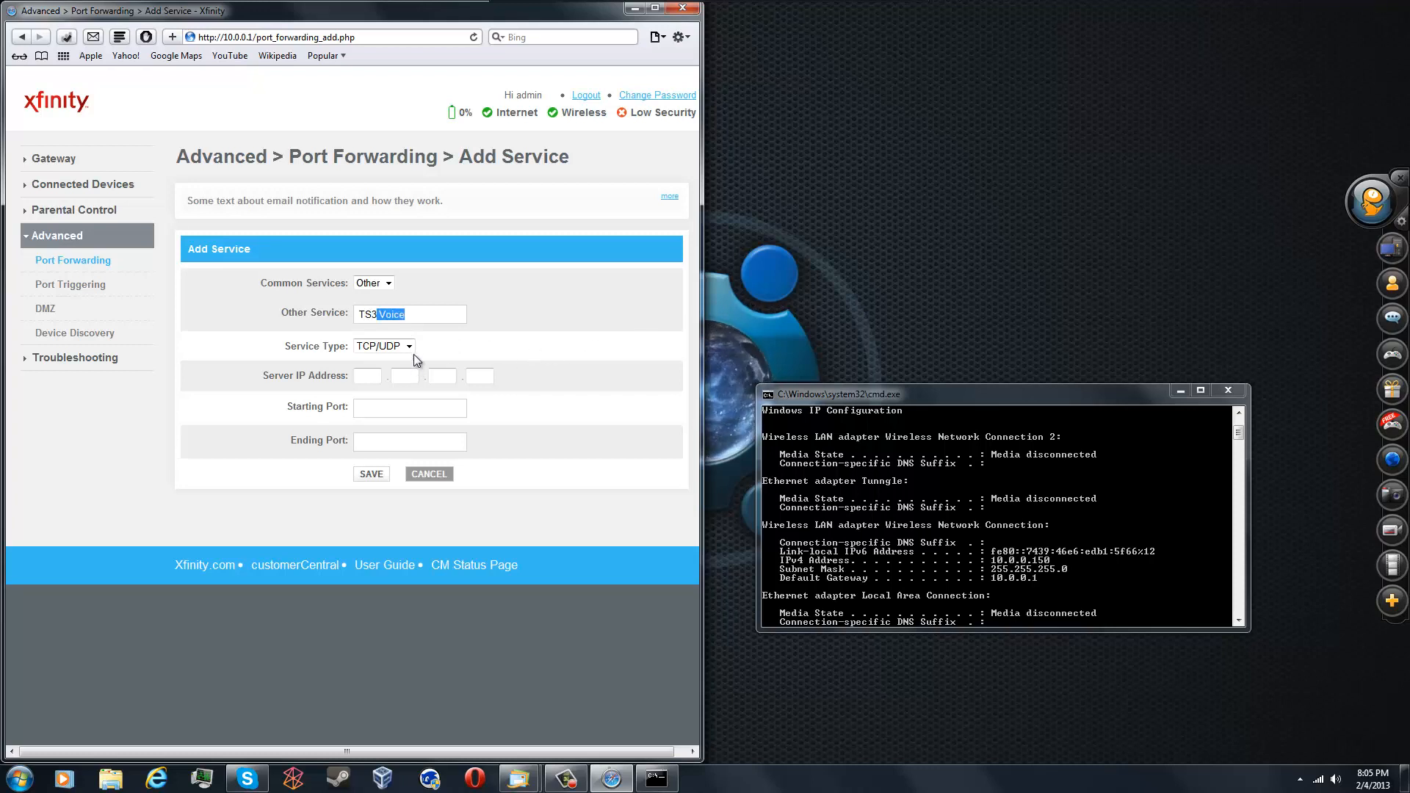
pyautogui.click(428, 316)
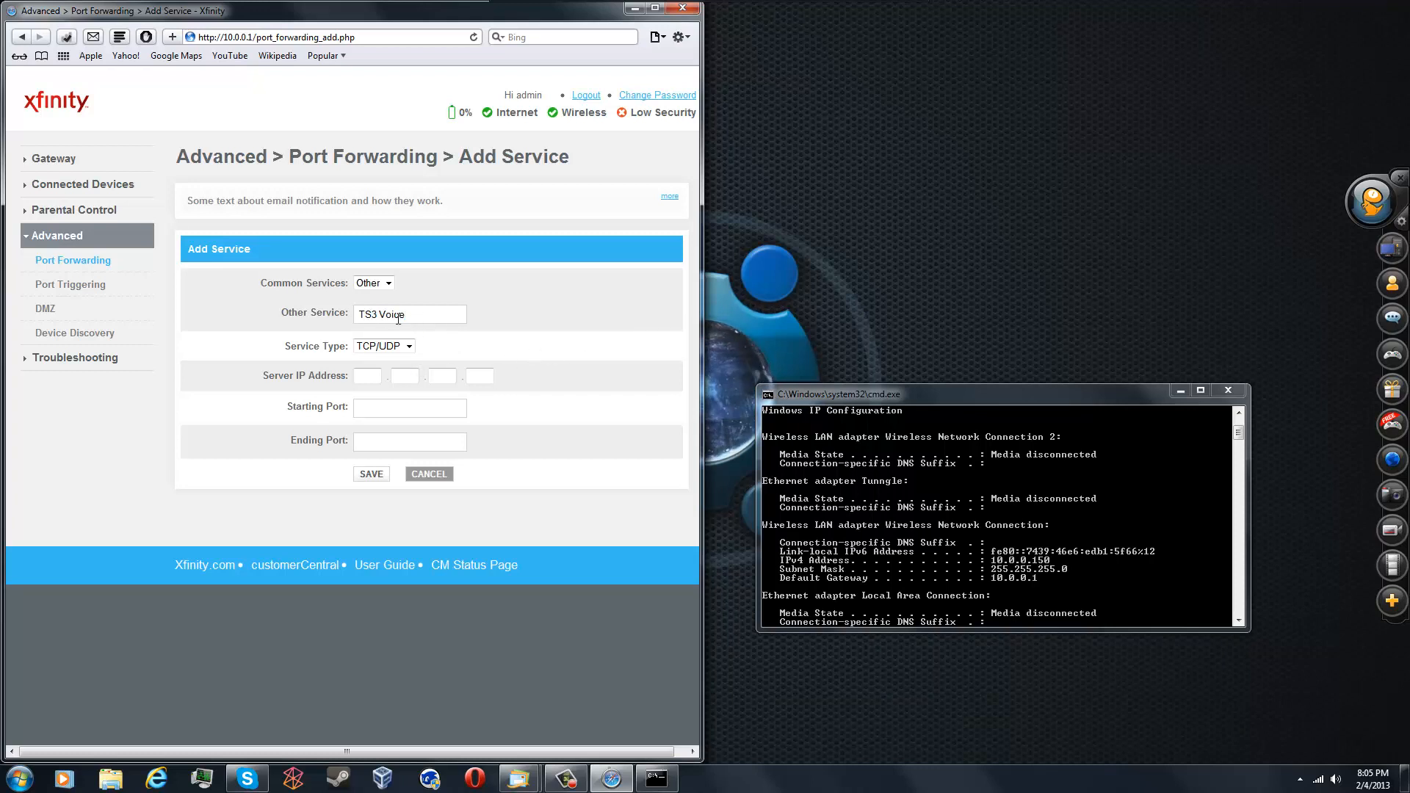
# Clear the new service's name, choose TCP/UDP as its type, and go through the server IP address and starting port fields
pyautogui.doubleClick(395, 316)
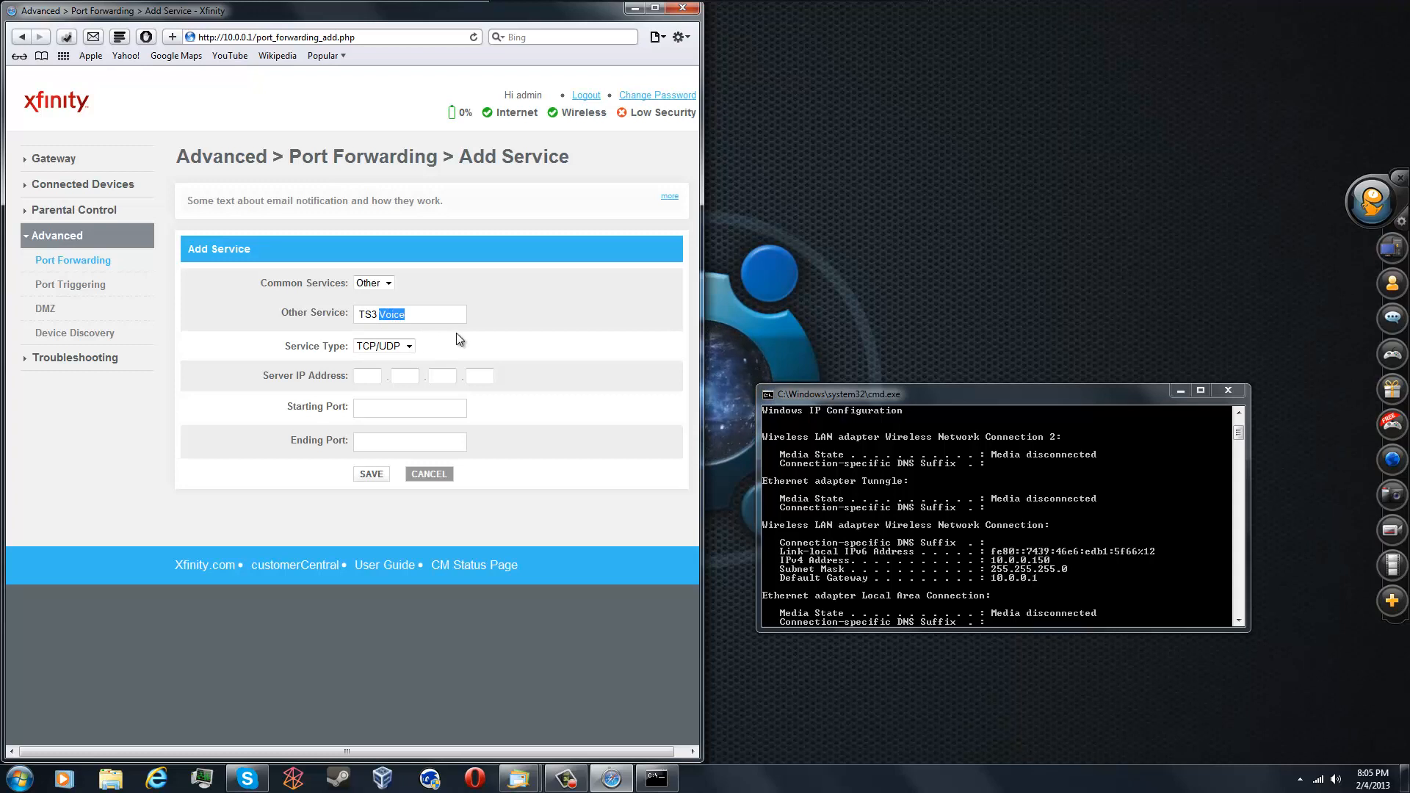
pyautogui.press('BackSpace')
pyautogui.press('BackSpace')
pyautogui.press('BackSpace')
pyautogui.press('BackSpace')
pyautogui.press('BackSpace')
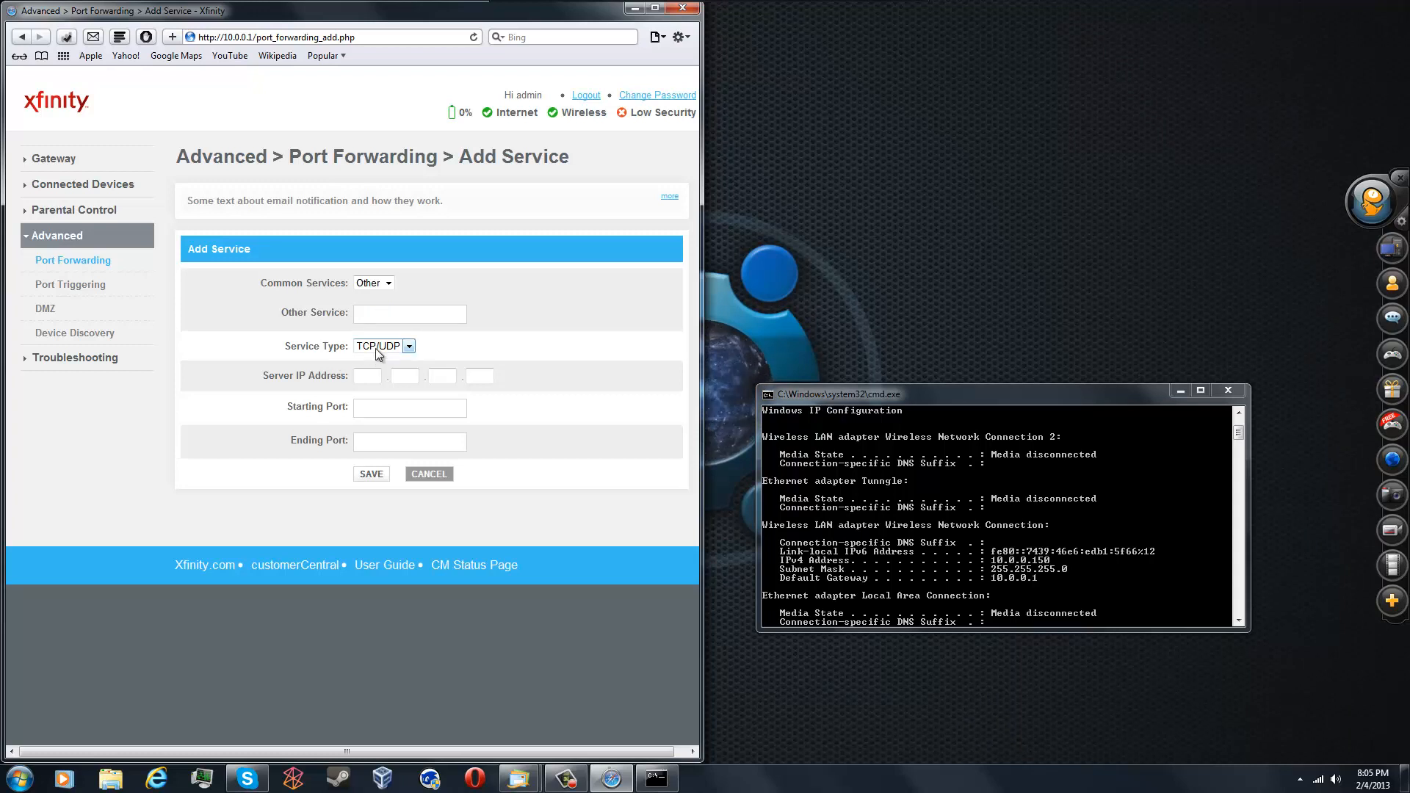
pyautogui.click(376, 348)
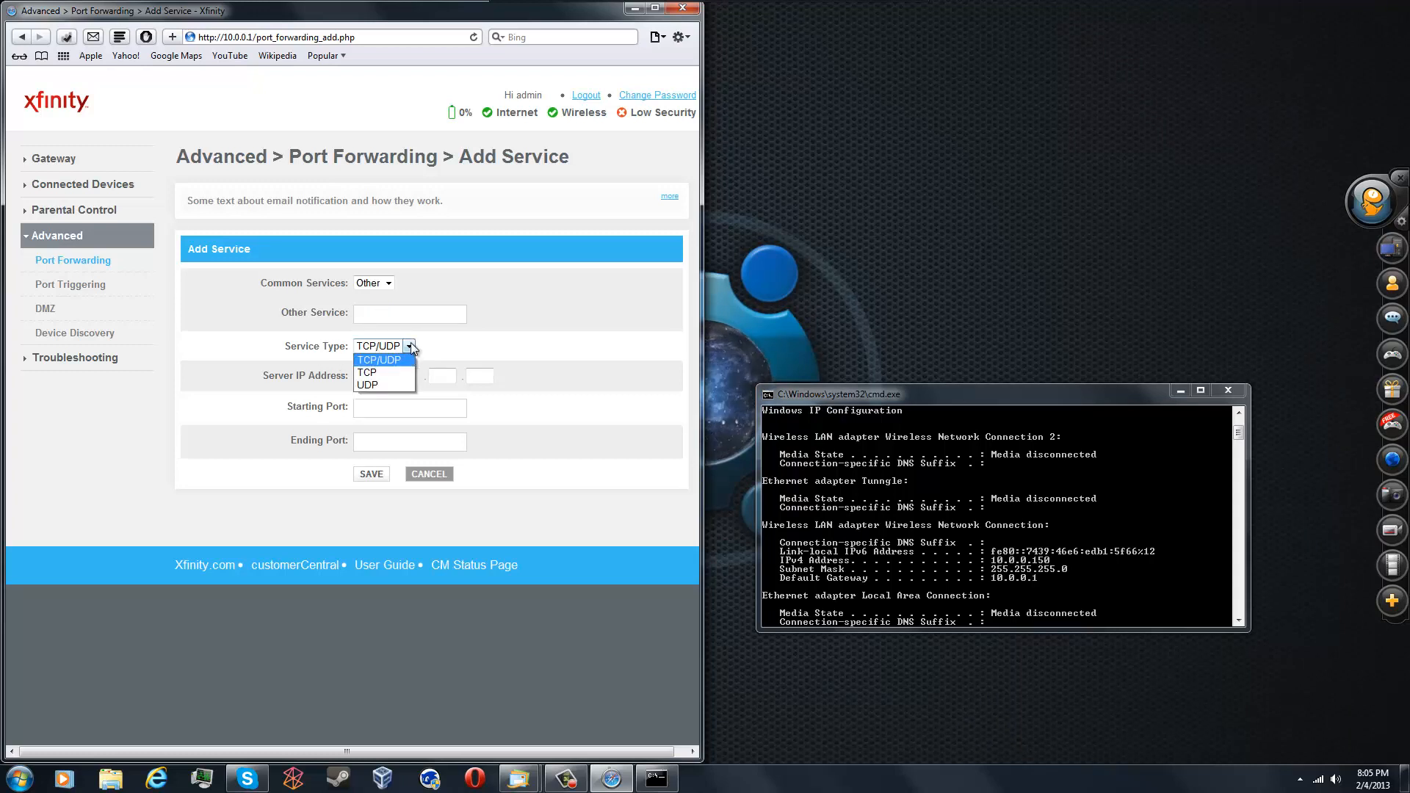
pyautogui.click(391, 358)
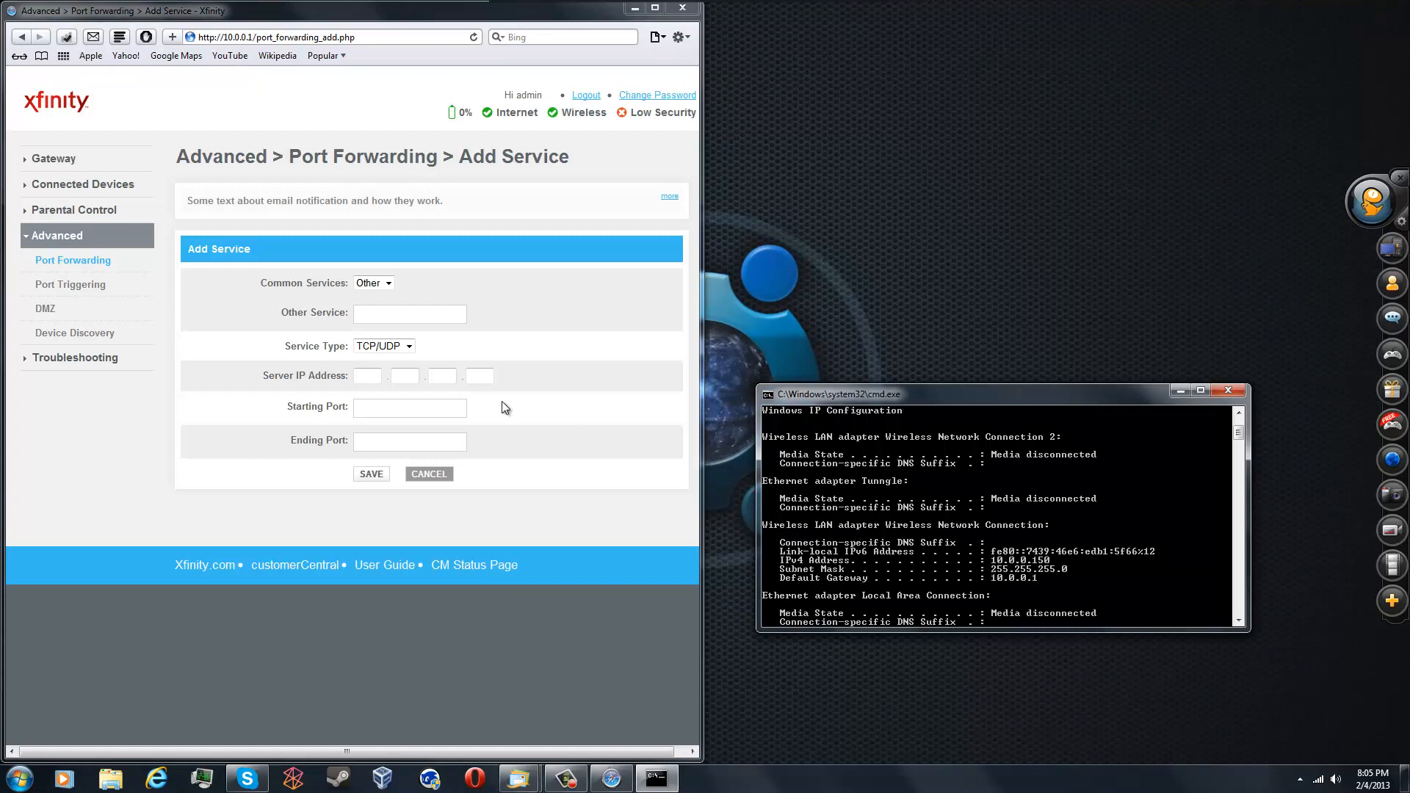
pyautogui.click(365, 378)
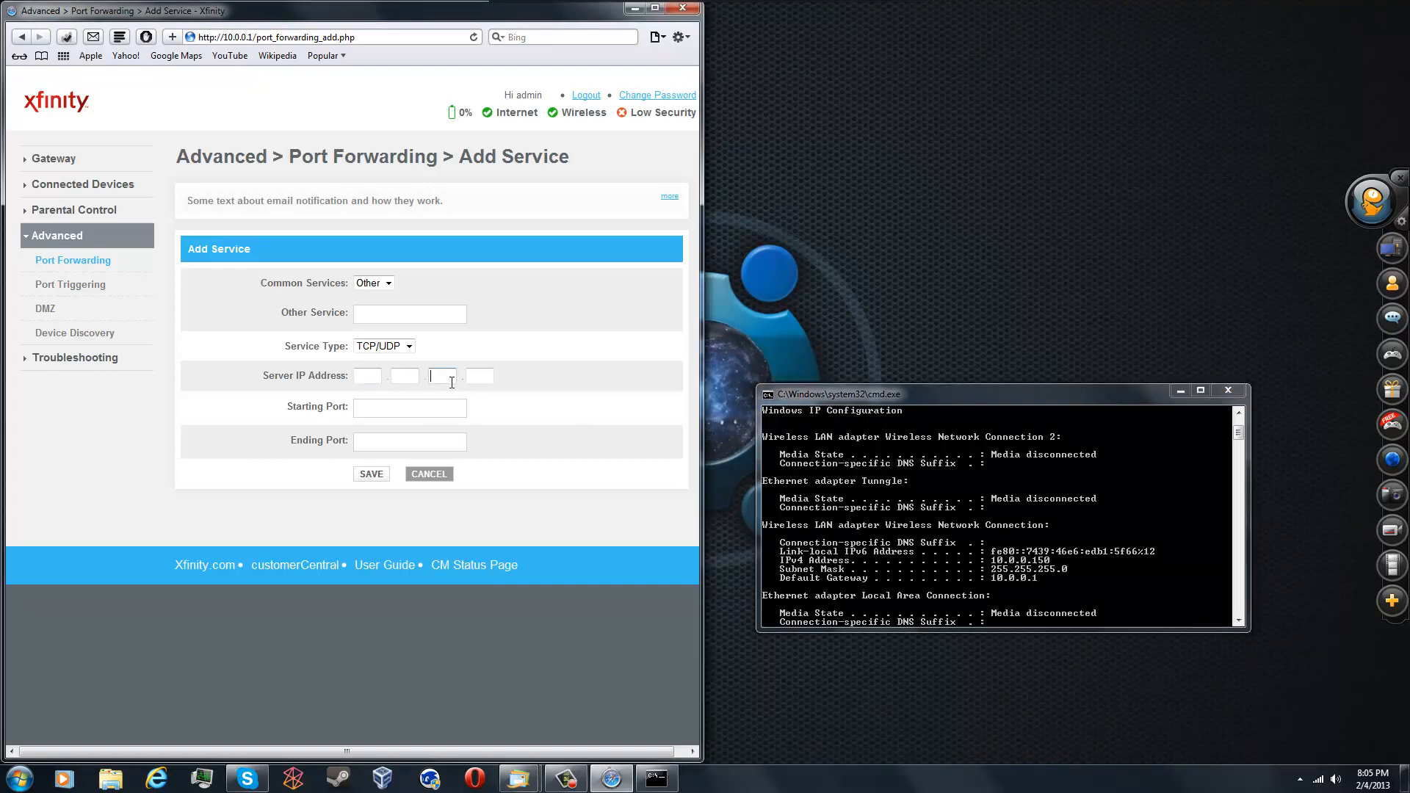
pyautogui.click(383, 407)
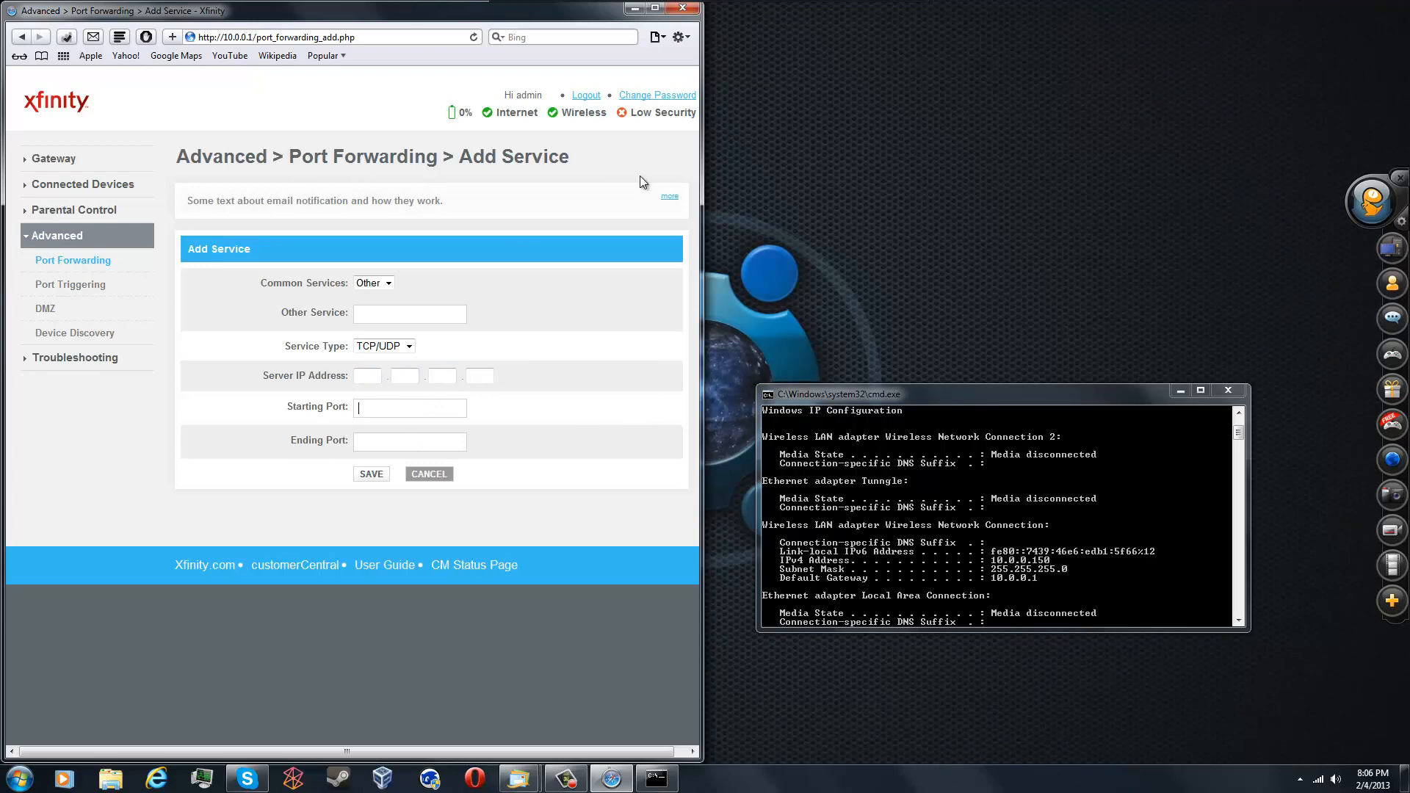
# Return to the Port Forwarding list and examine the start ports, end ports and types of the TS3 Voice and TS3 Query services
pyautogui.click(57, 265)
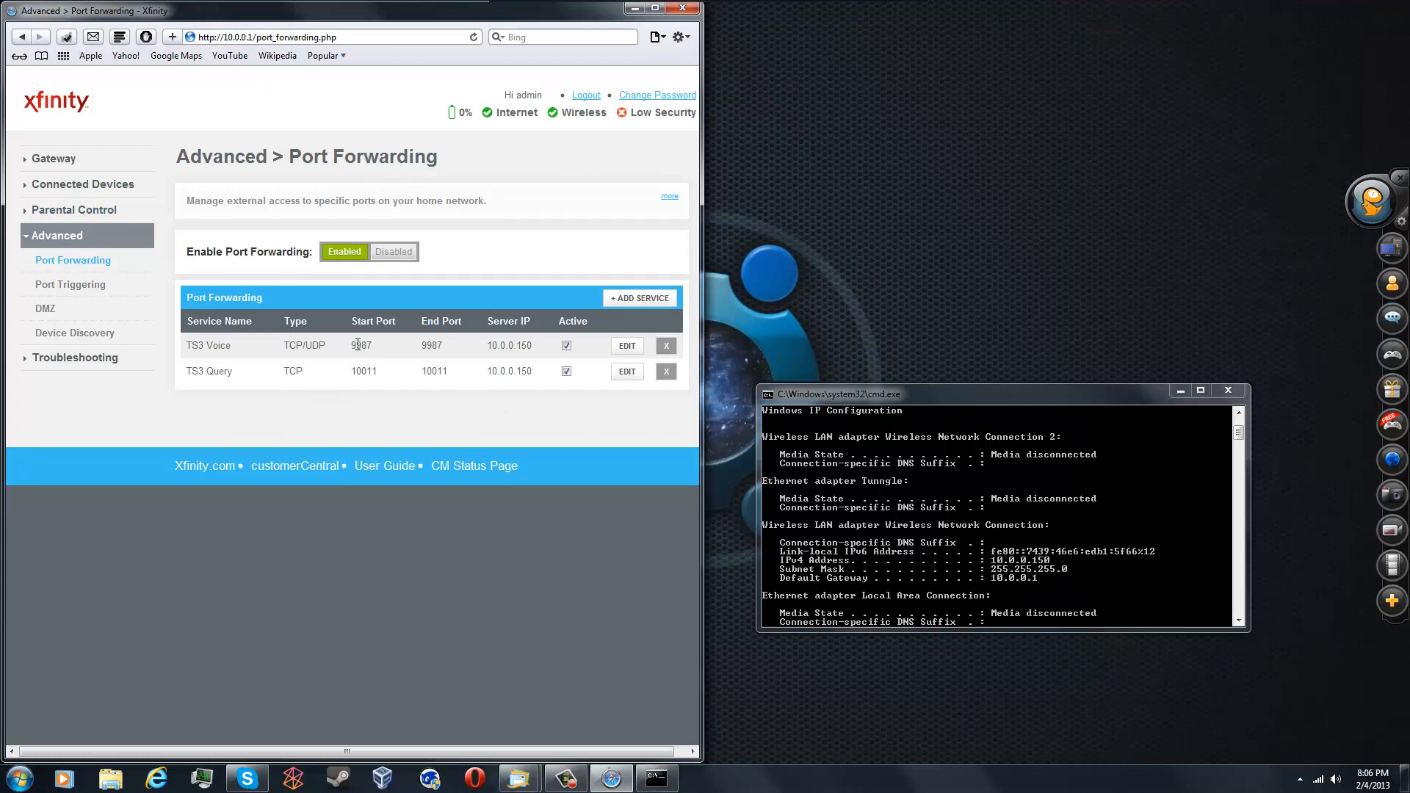
pyautogui.moveTo(350, 346); pyautogui.dragTo(369, 347)
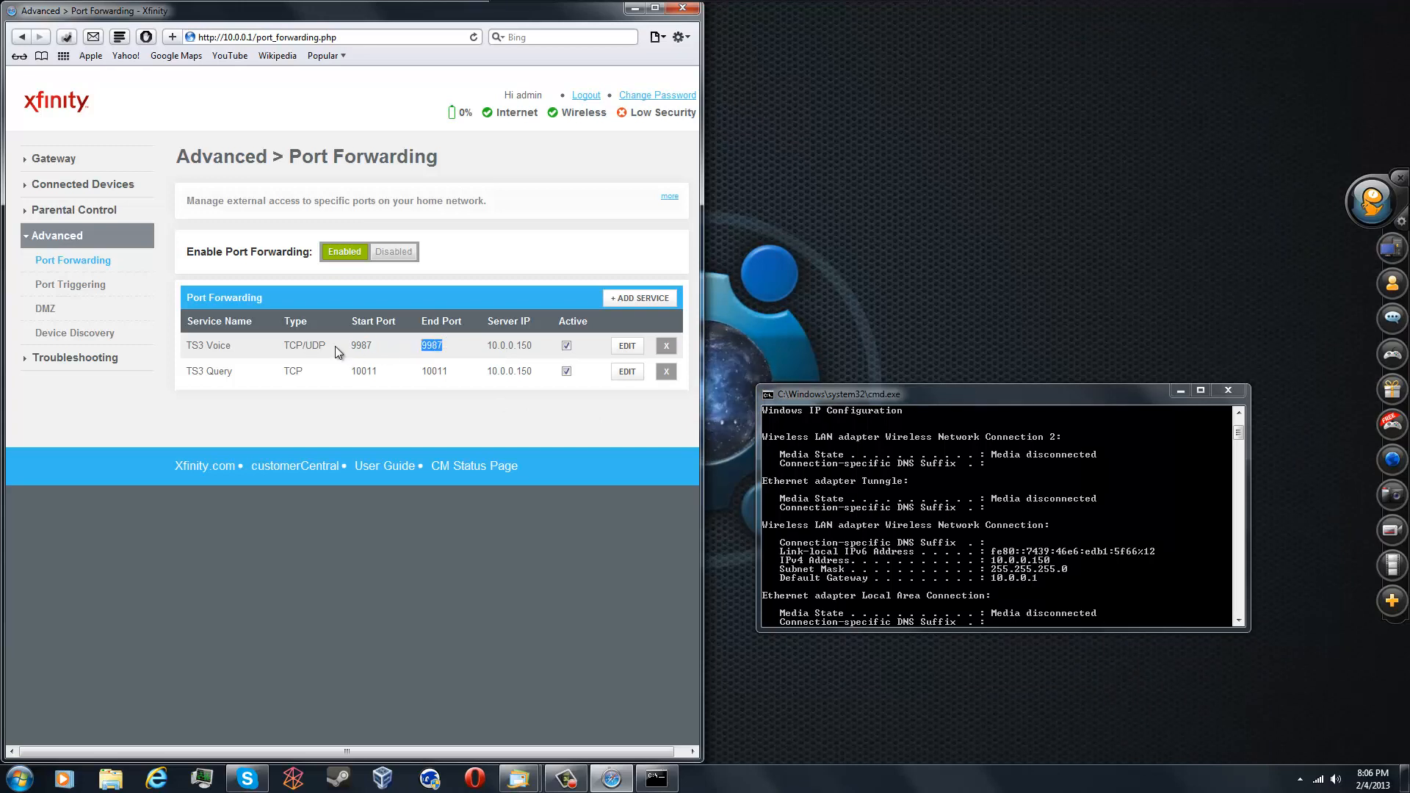
pyautogui.moveTo(352, 346); pyautogui.dragTo(451, 346)
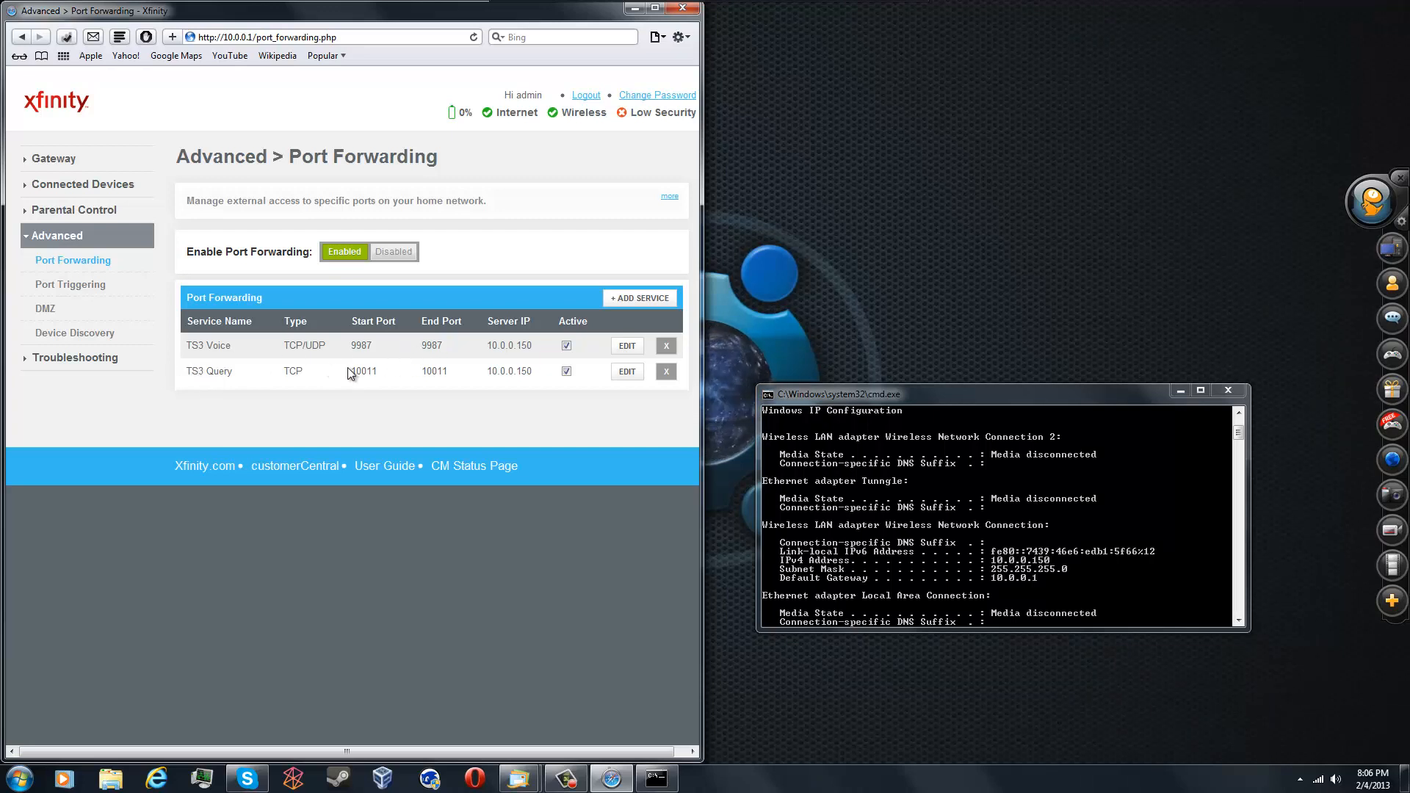
pyautogui.moveTo(352, 370); pyautogui.dragTo(474, 370)
pyautogui.click(425, 372)
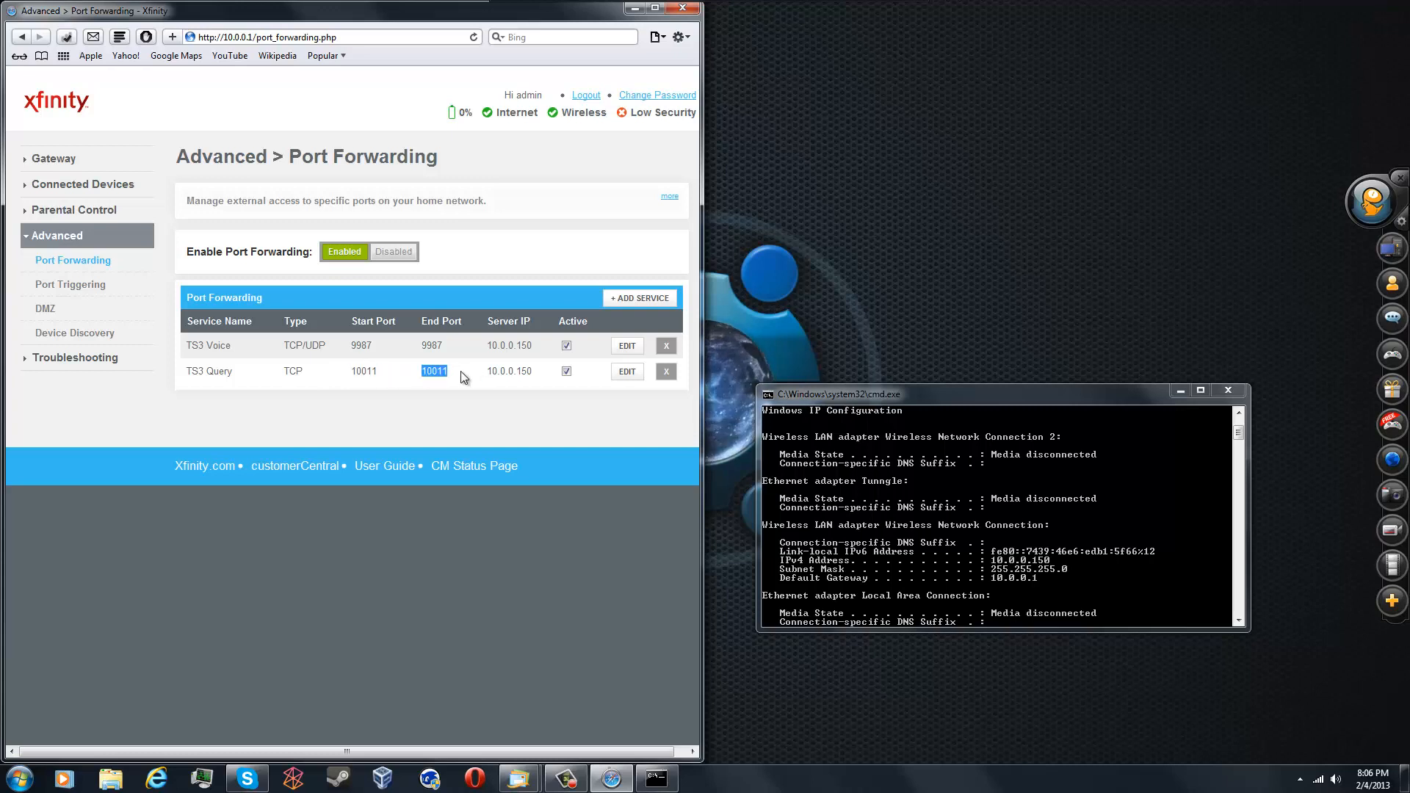
pyautogui.click(412, 358)
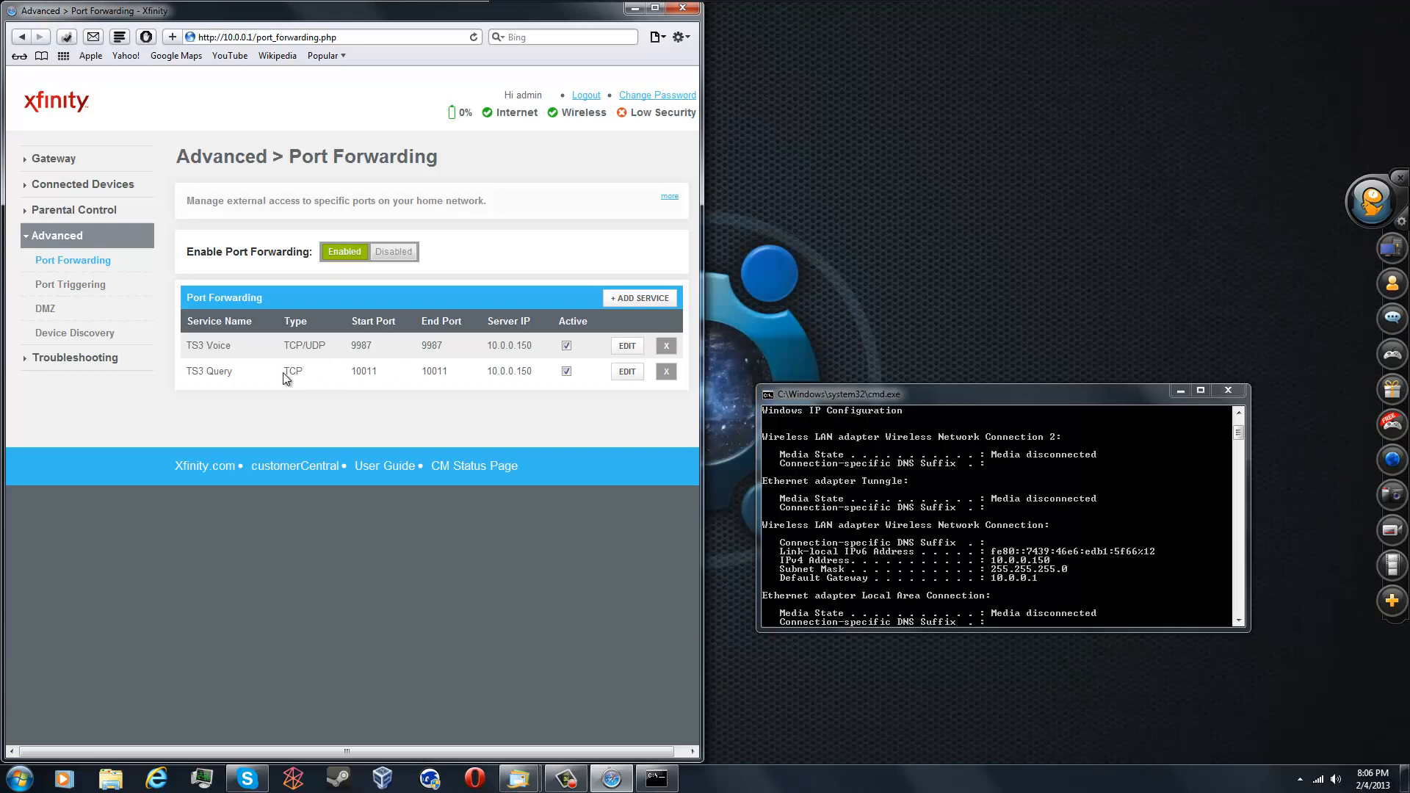
pyautogui.moveTo(284, 373); pyautogui.dragTo(330, 350)
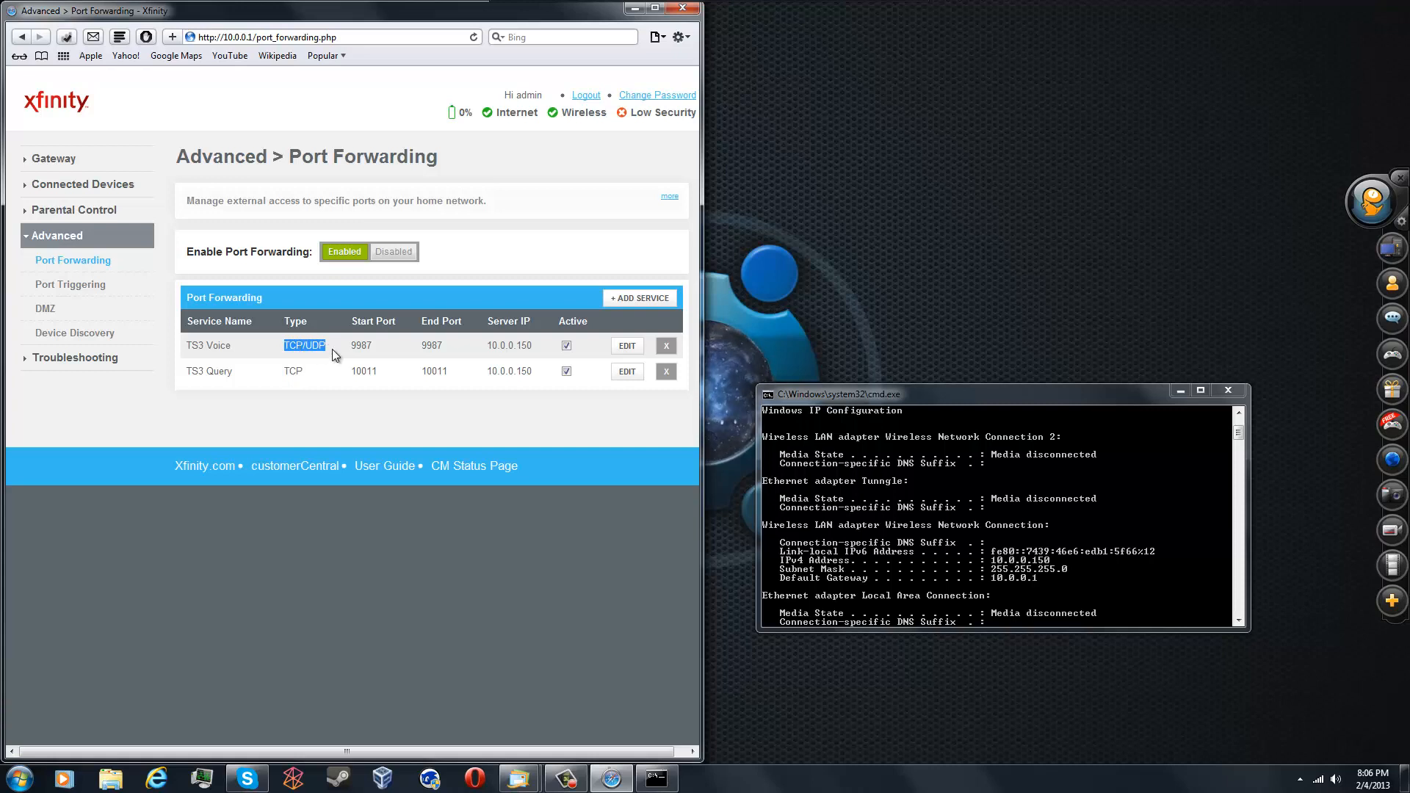
pyautogui.click(299, 348)
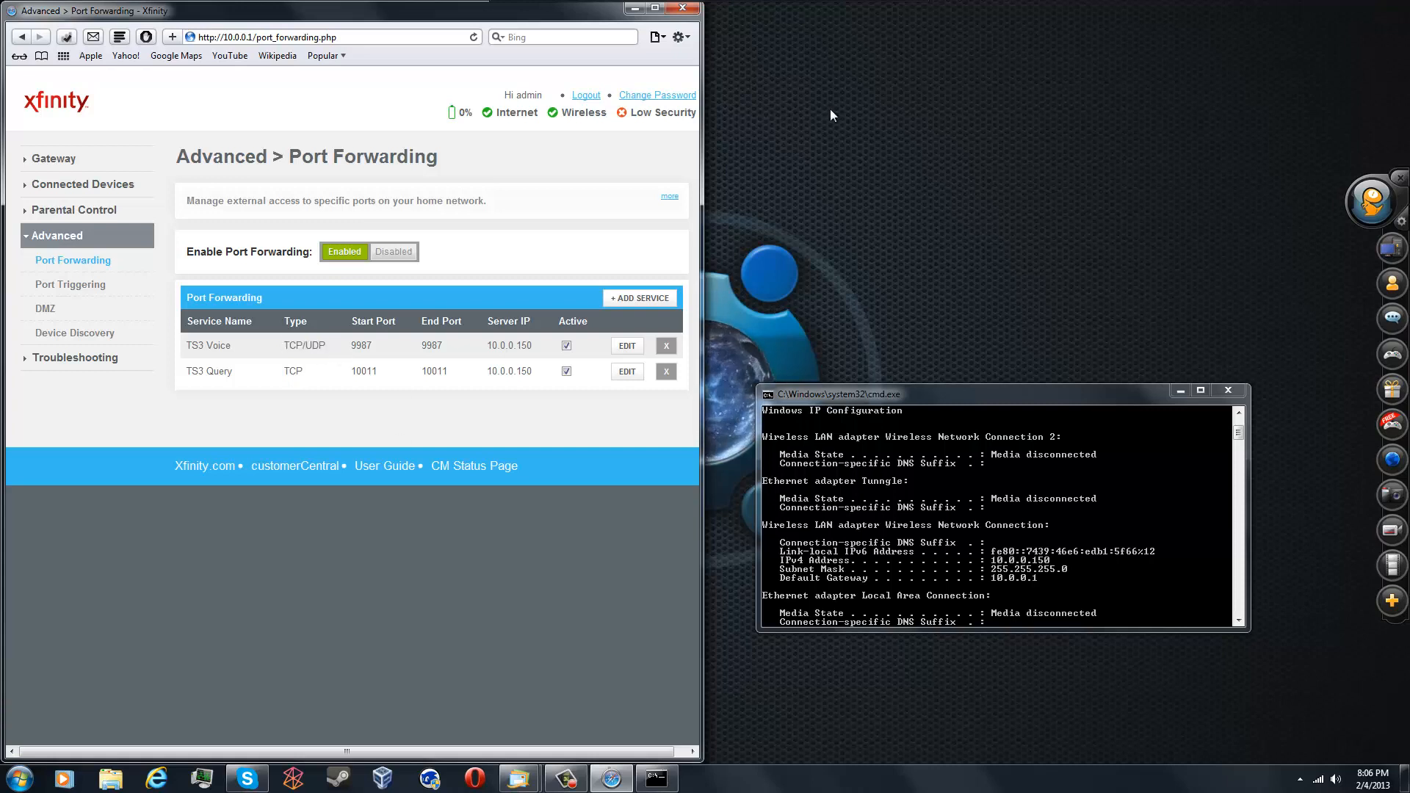
# Close the browser and start ts3server_win64.exe from the teamspeak3-server_win64 folder on the desktop, minimizing the folder window
pyautogui.click(682, 8)
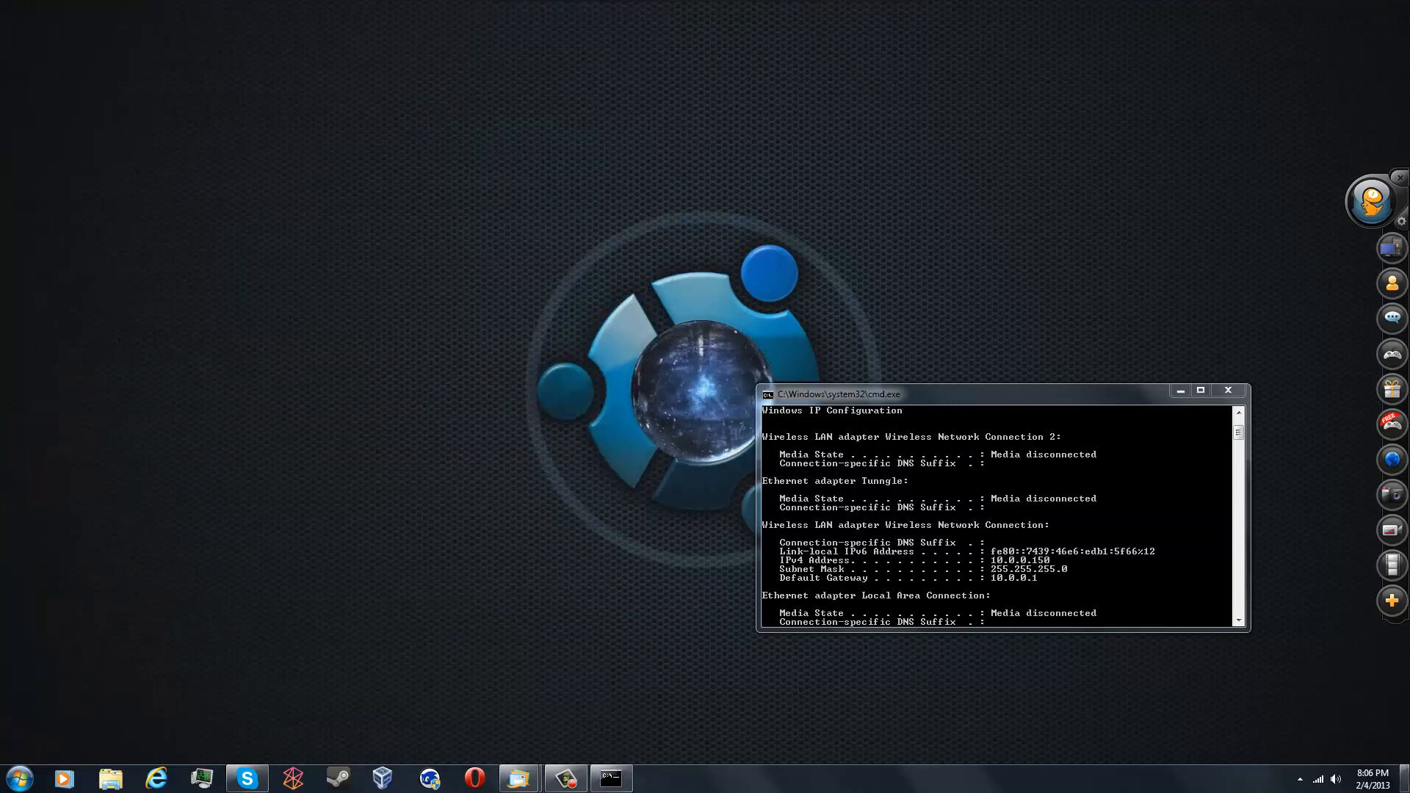
pyautogui.click(1300, 780)
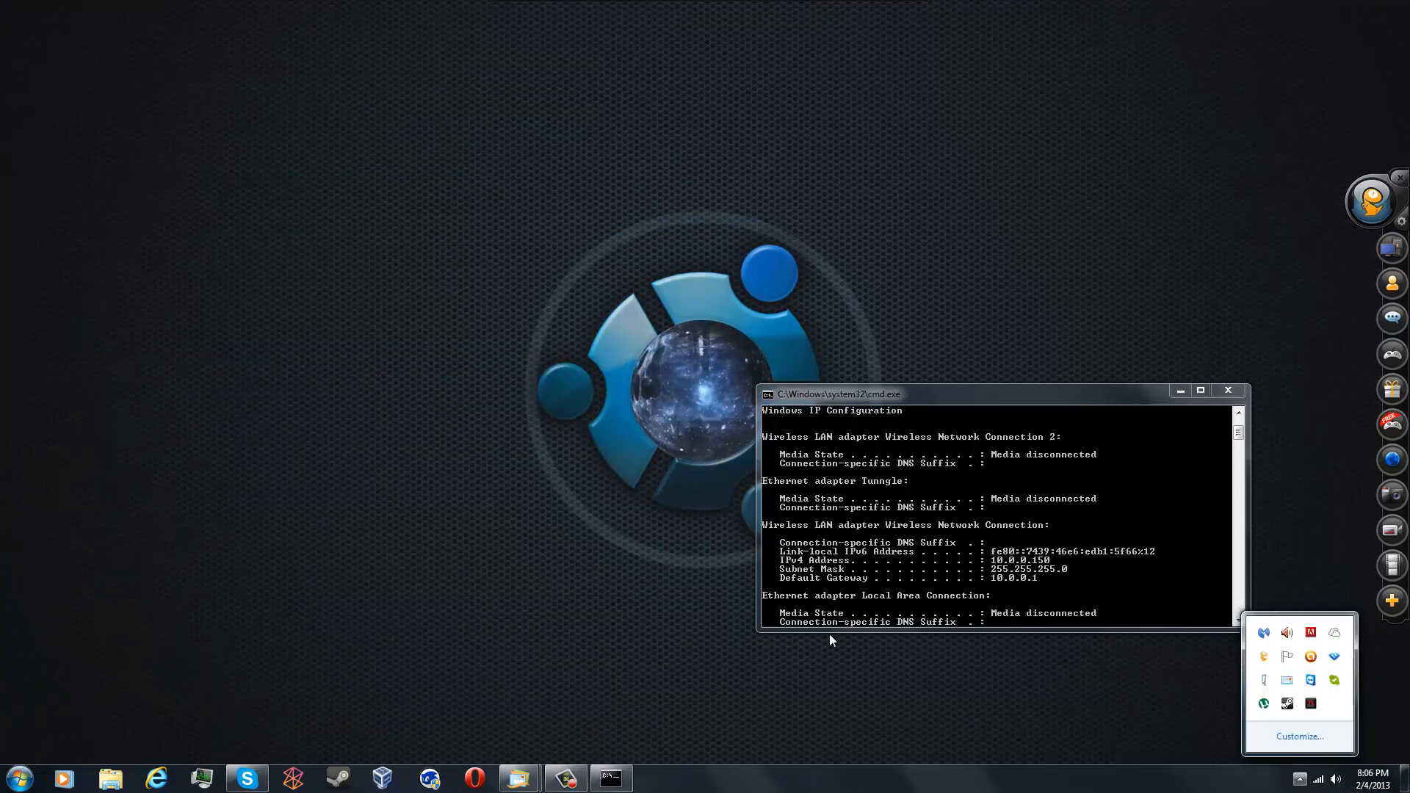
pyautogui.doubleClick(512, 469)
pyautogui.click(226, 50)
pyautogui.doubleClick(226, 49)
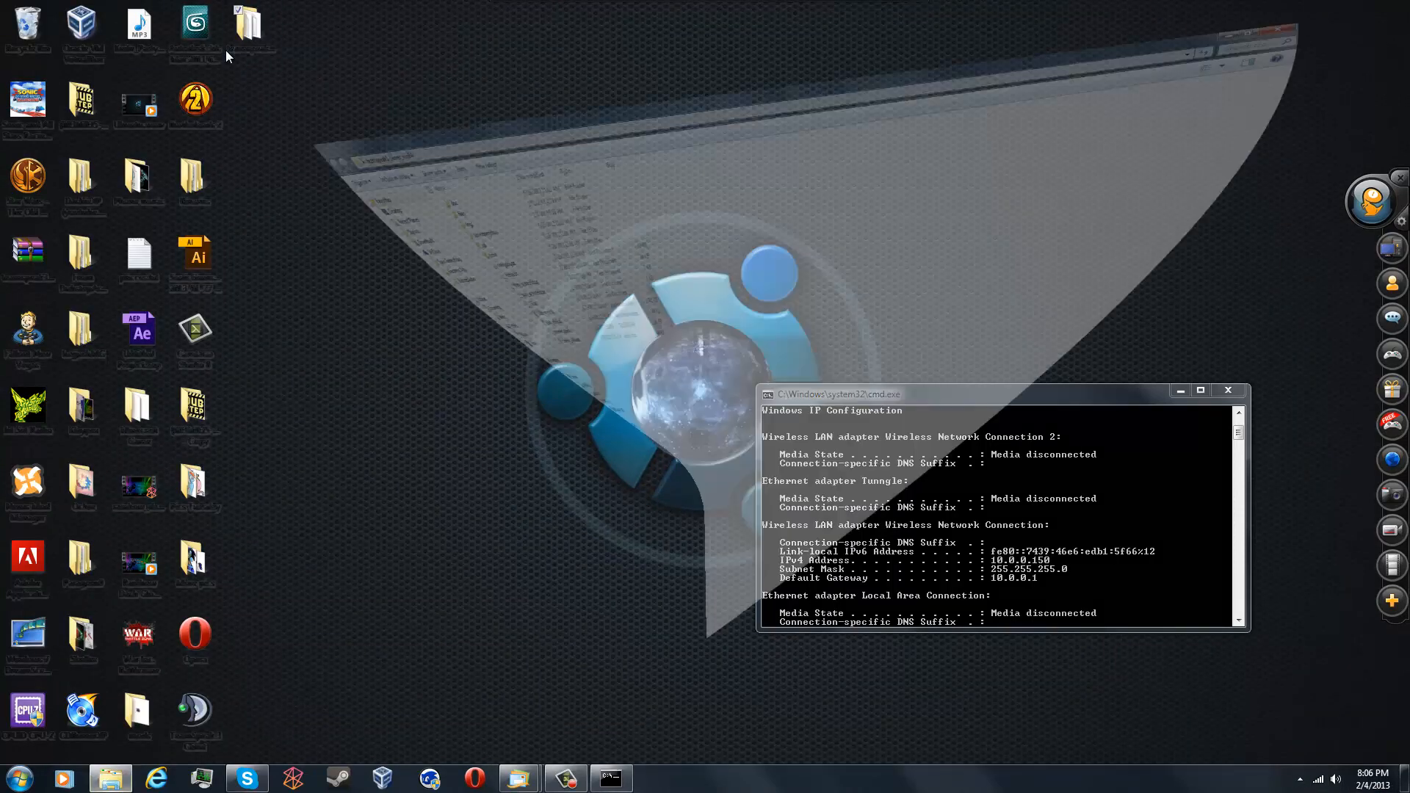
pyautogui.doubleClick(248, 312)
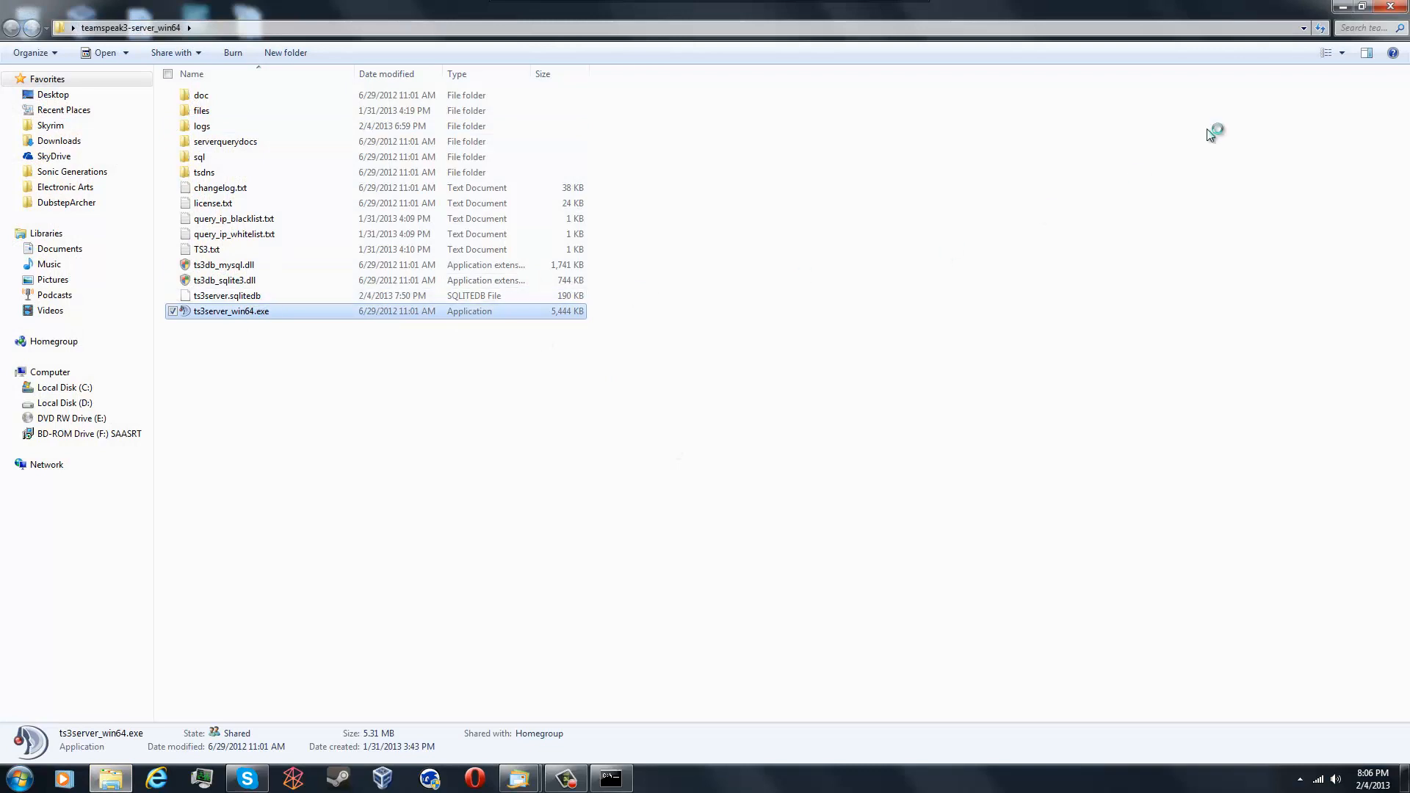
pyautogui.click(1341, 9)
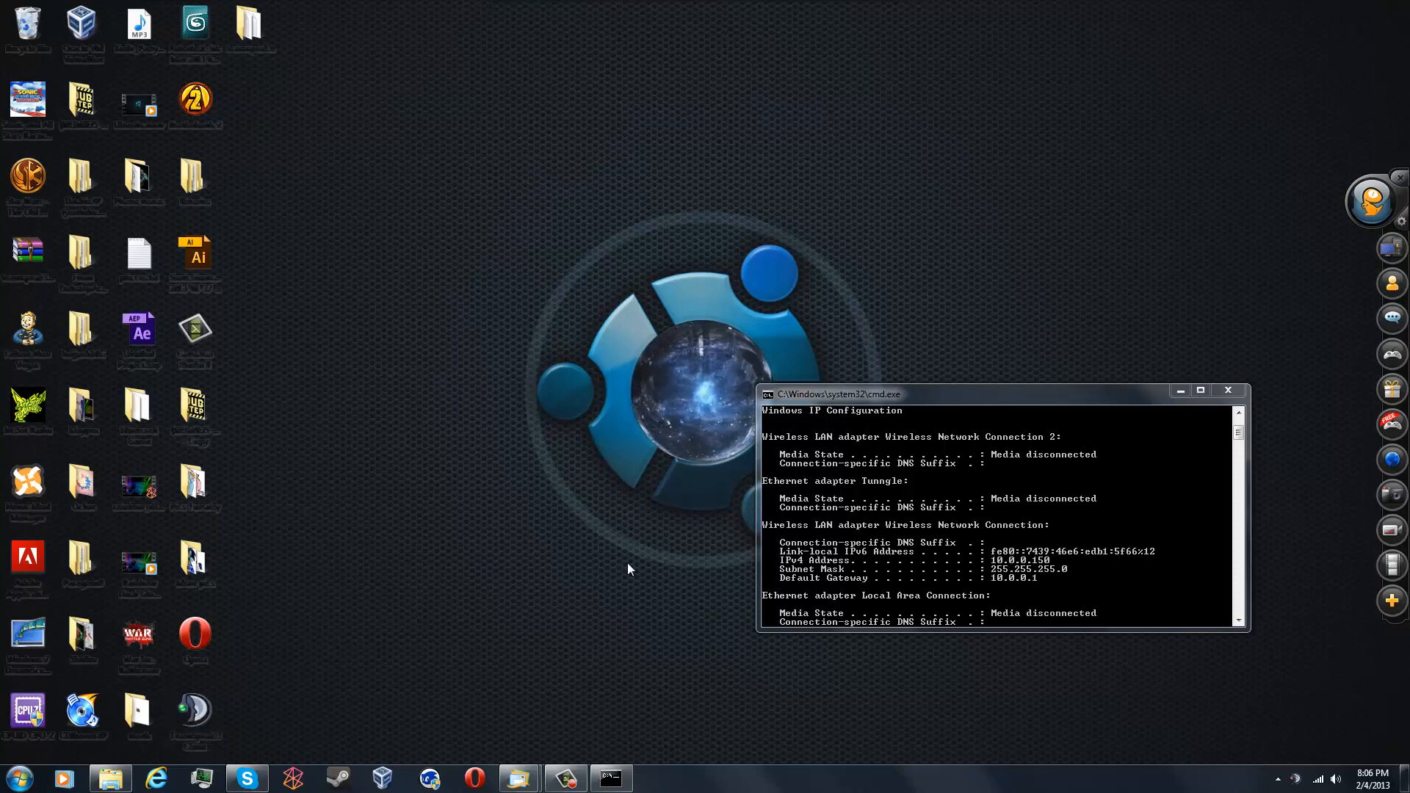
# Launch the TeamSpeak 3 client and view its Connect dialog without connecting to a server
pyautogui.click(730, 385)
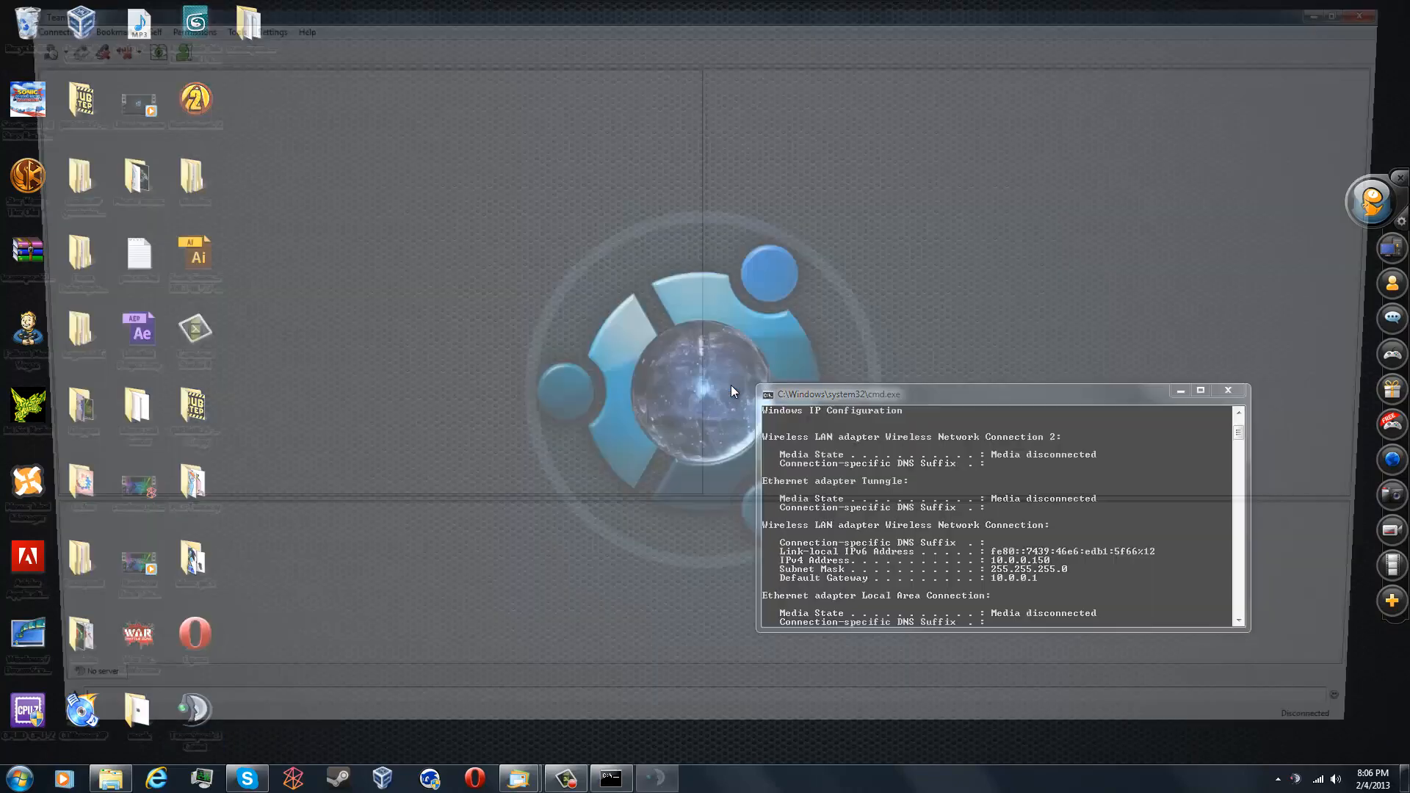
pyautogui.click(30, 22)
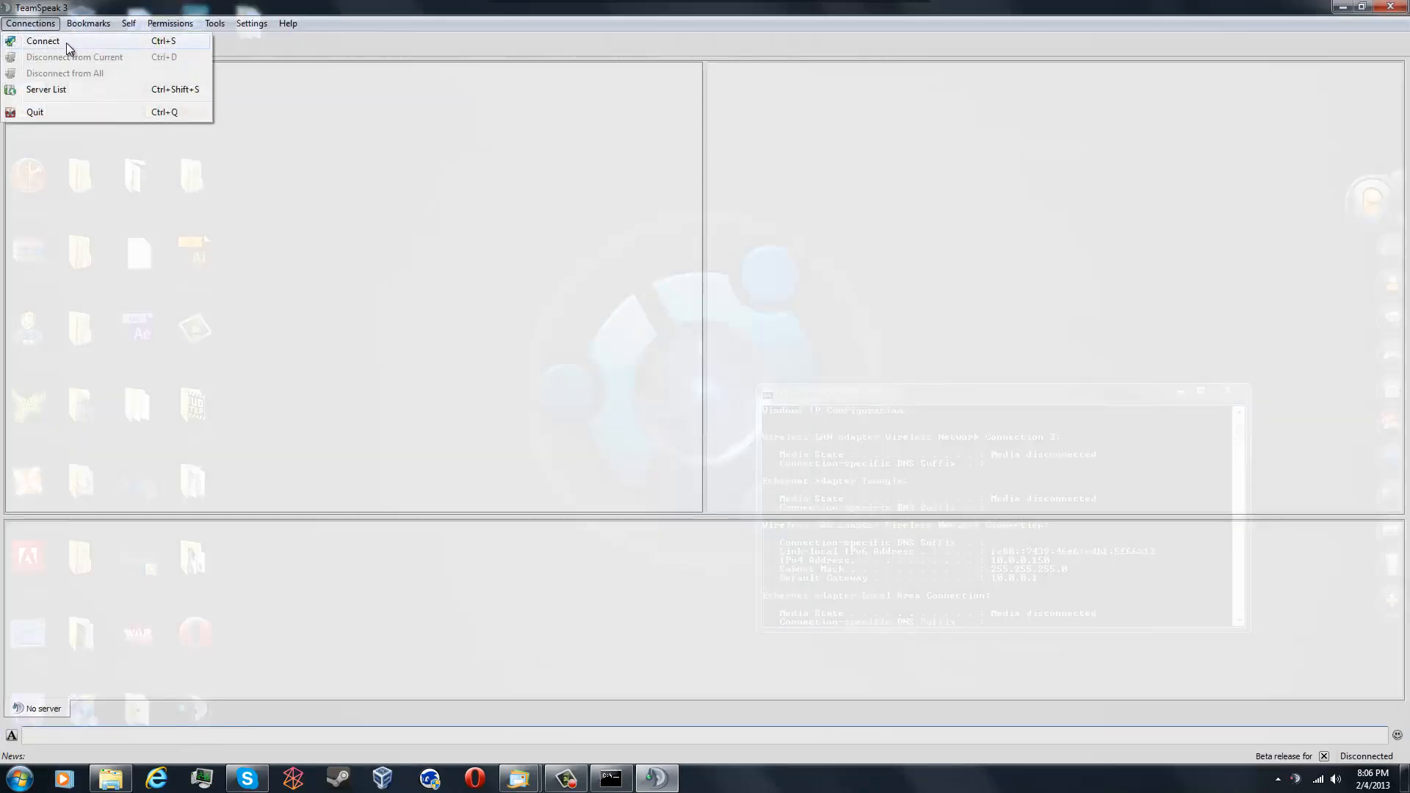
pyautogui.click(68, 42)
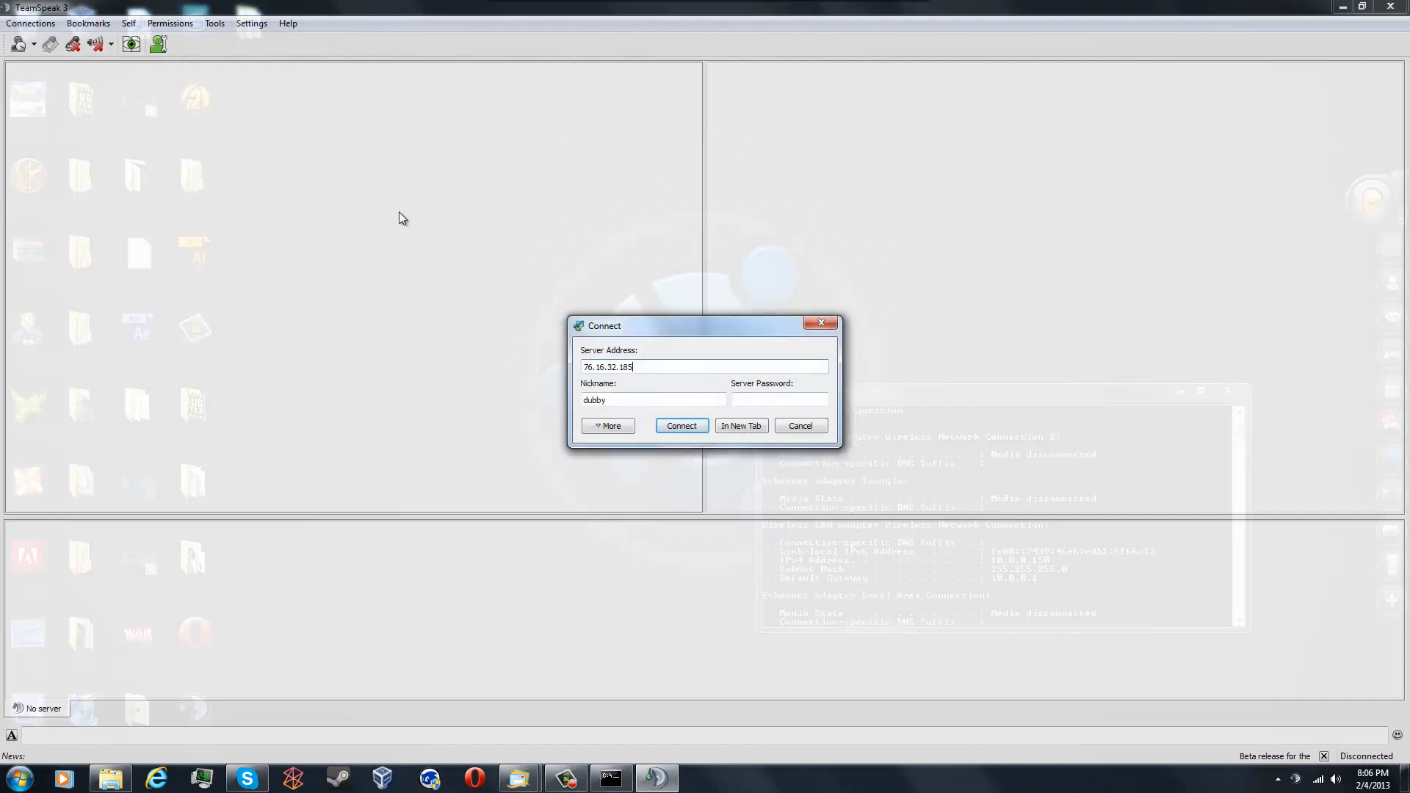
pyautogui.click(792, 426)
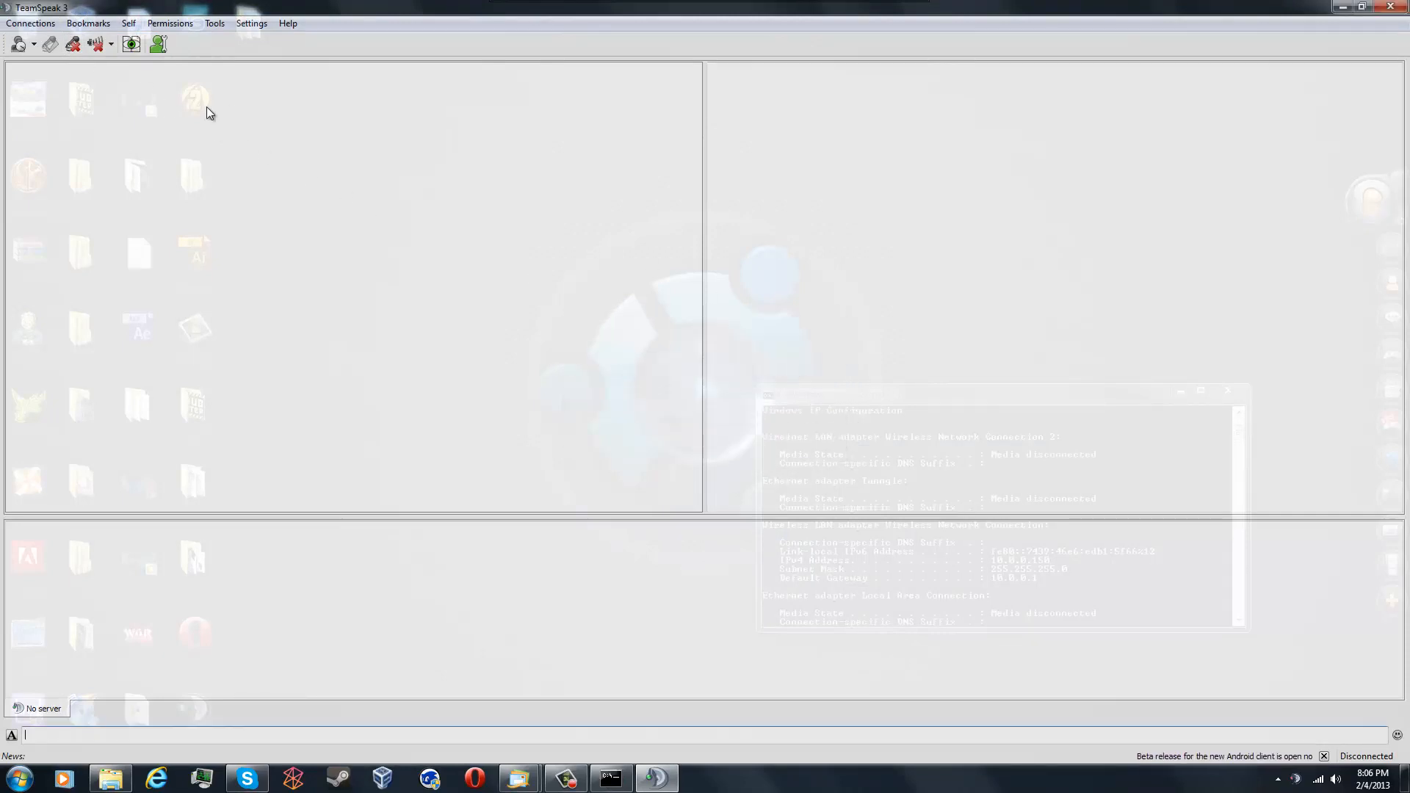
# Open the client's options on the Design page and try to reach Playback and Application, closing the options with the Design changes discarded
pyautogui.click(252, 23)
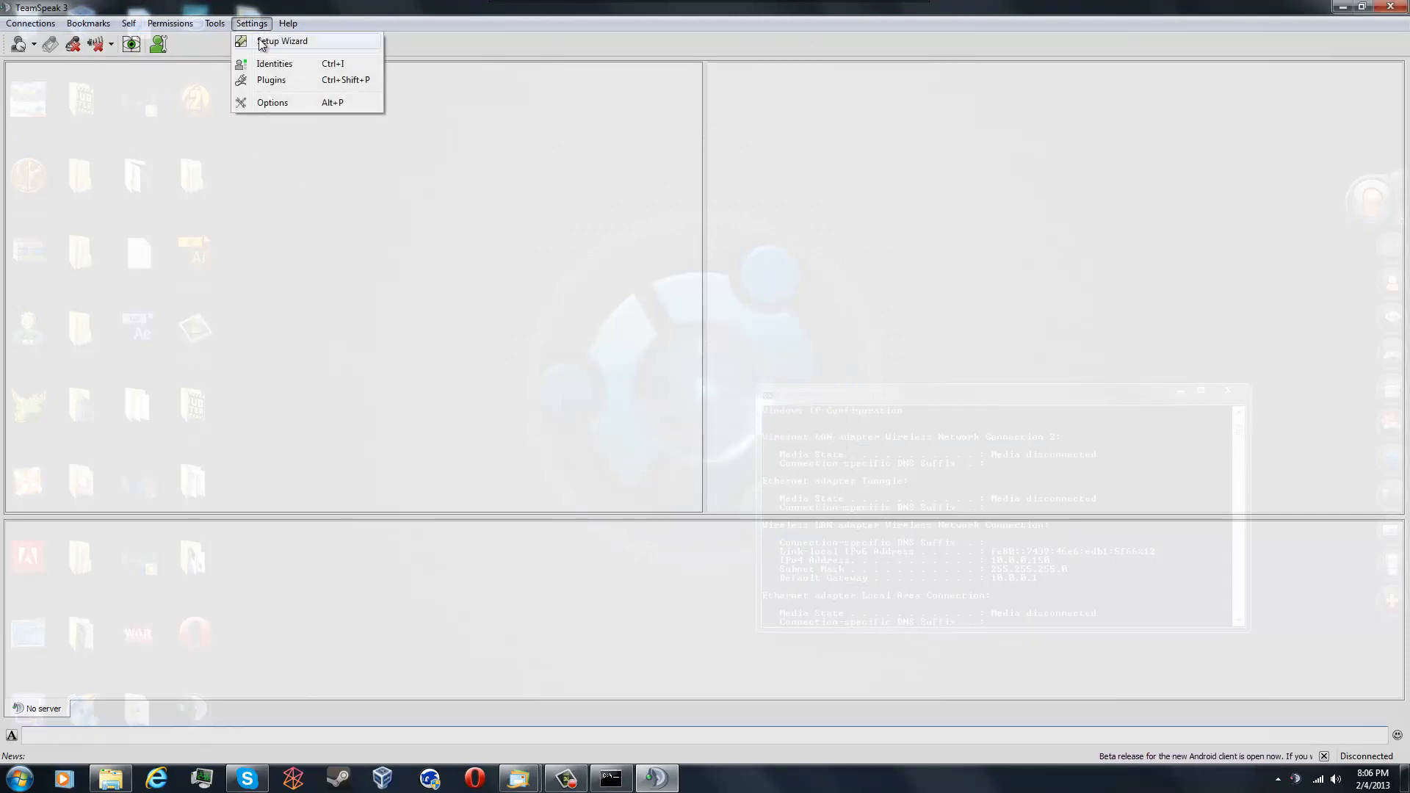
pyautogui.click(293, 103)
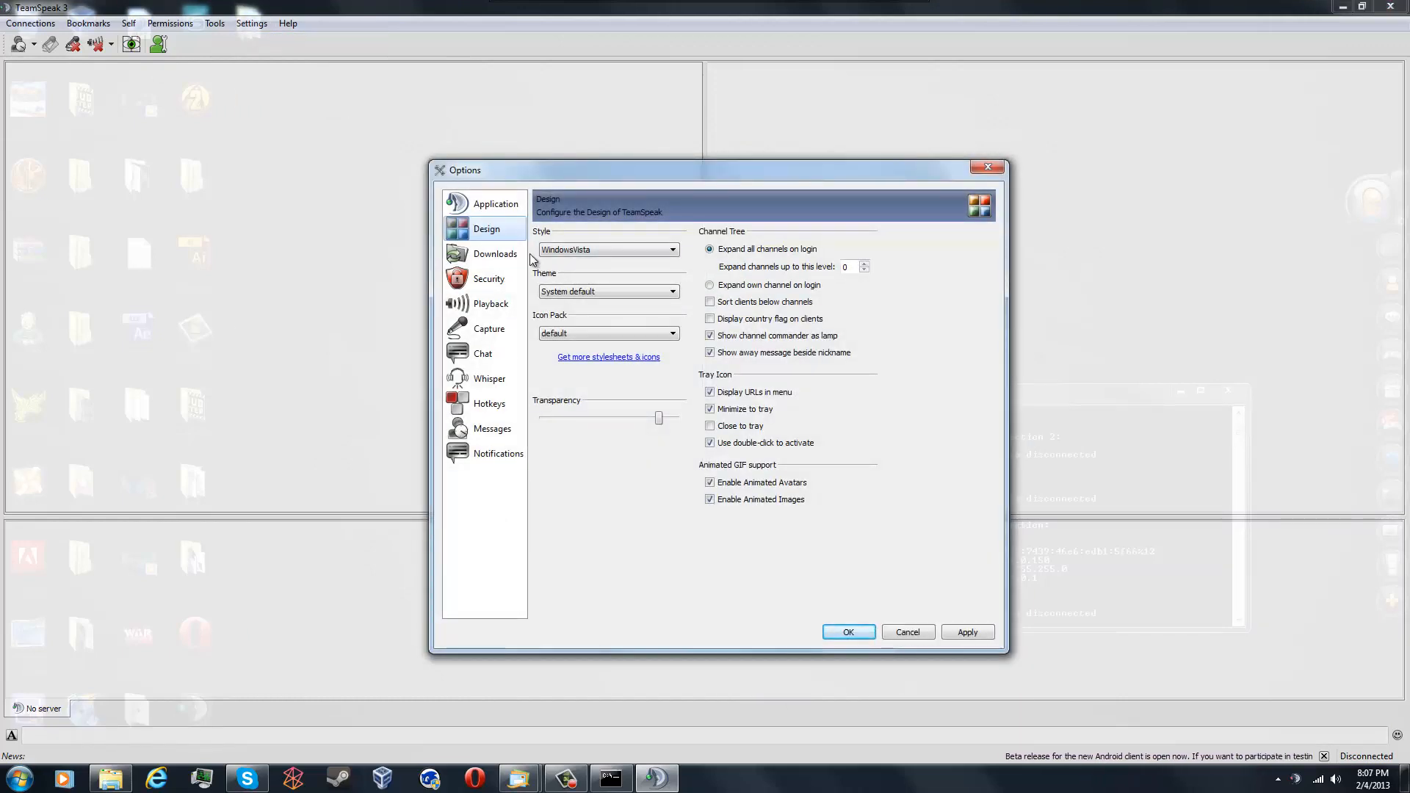
pyautogui.click(494, 308)
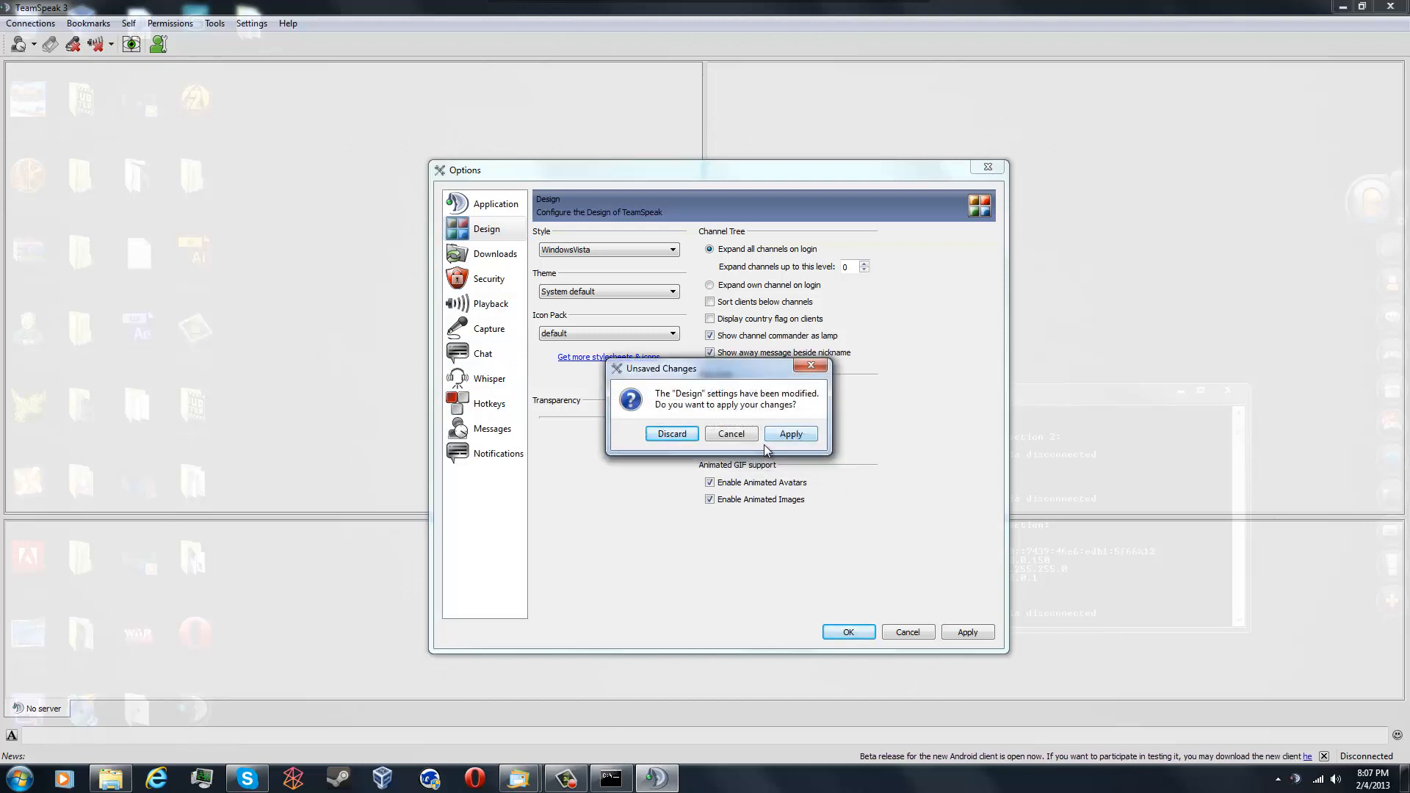
pyautogui.click(738, 436)
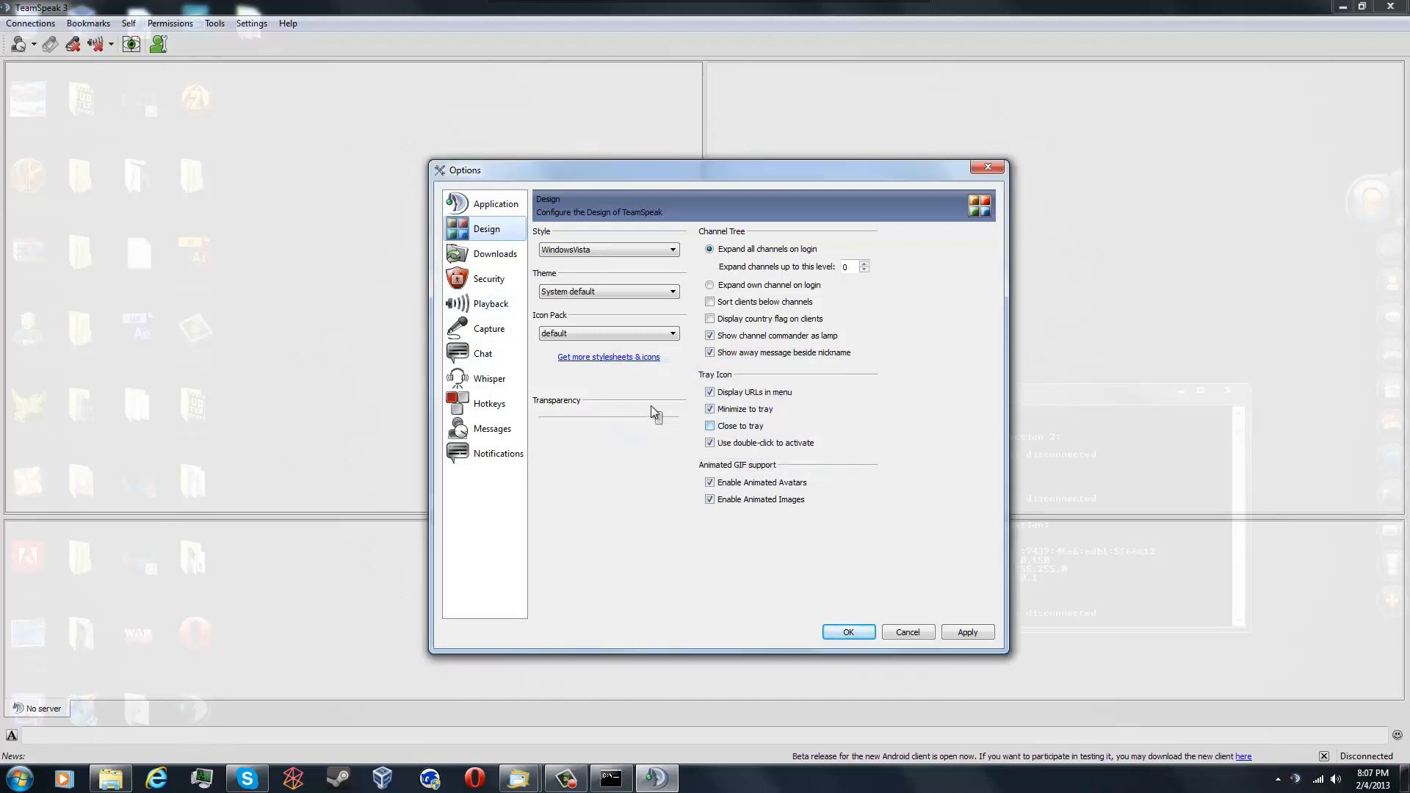
pyautogui.click(503, 212)
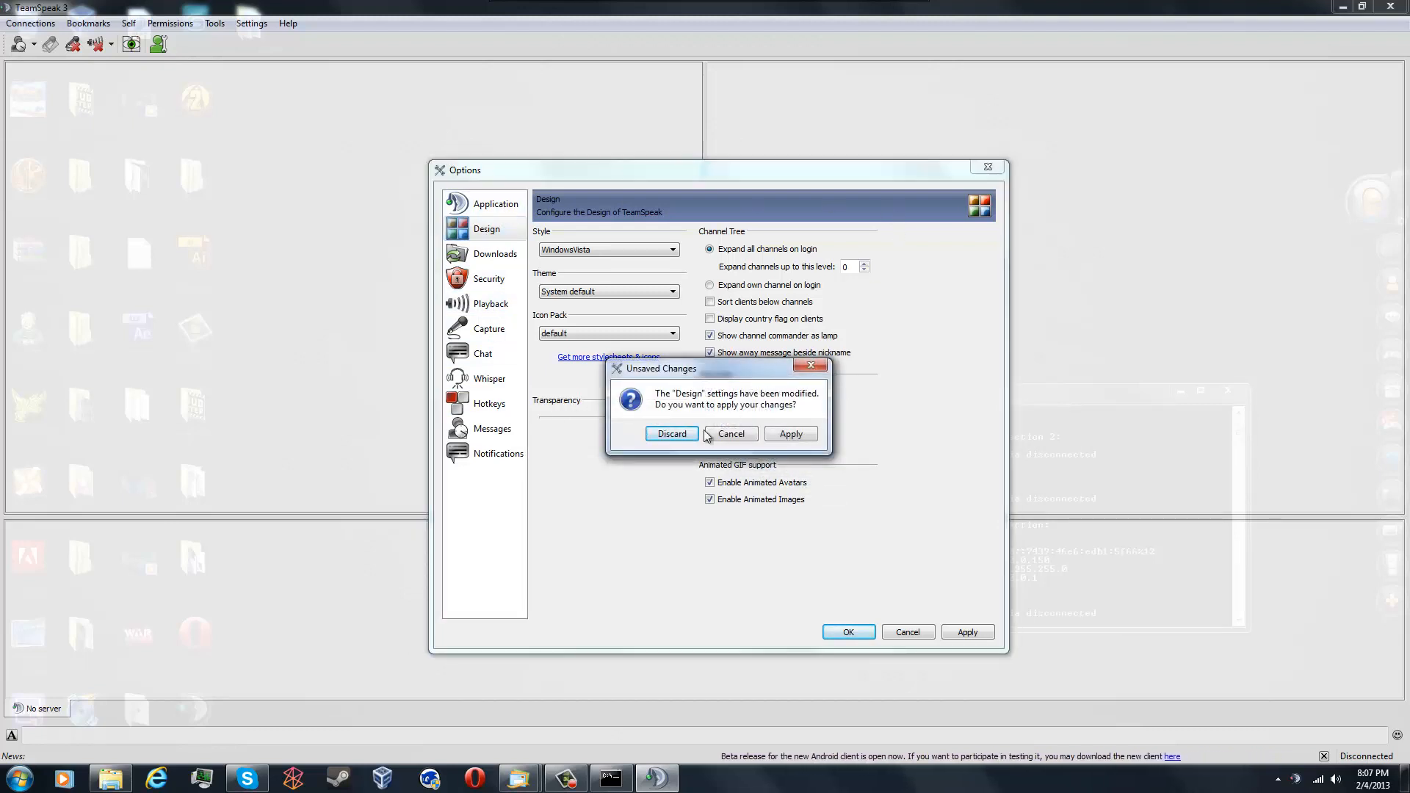
pyautogui.click(738, 435)
pyautogui.click(988, 169)
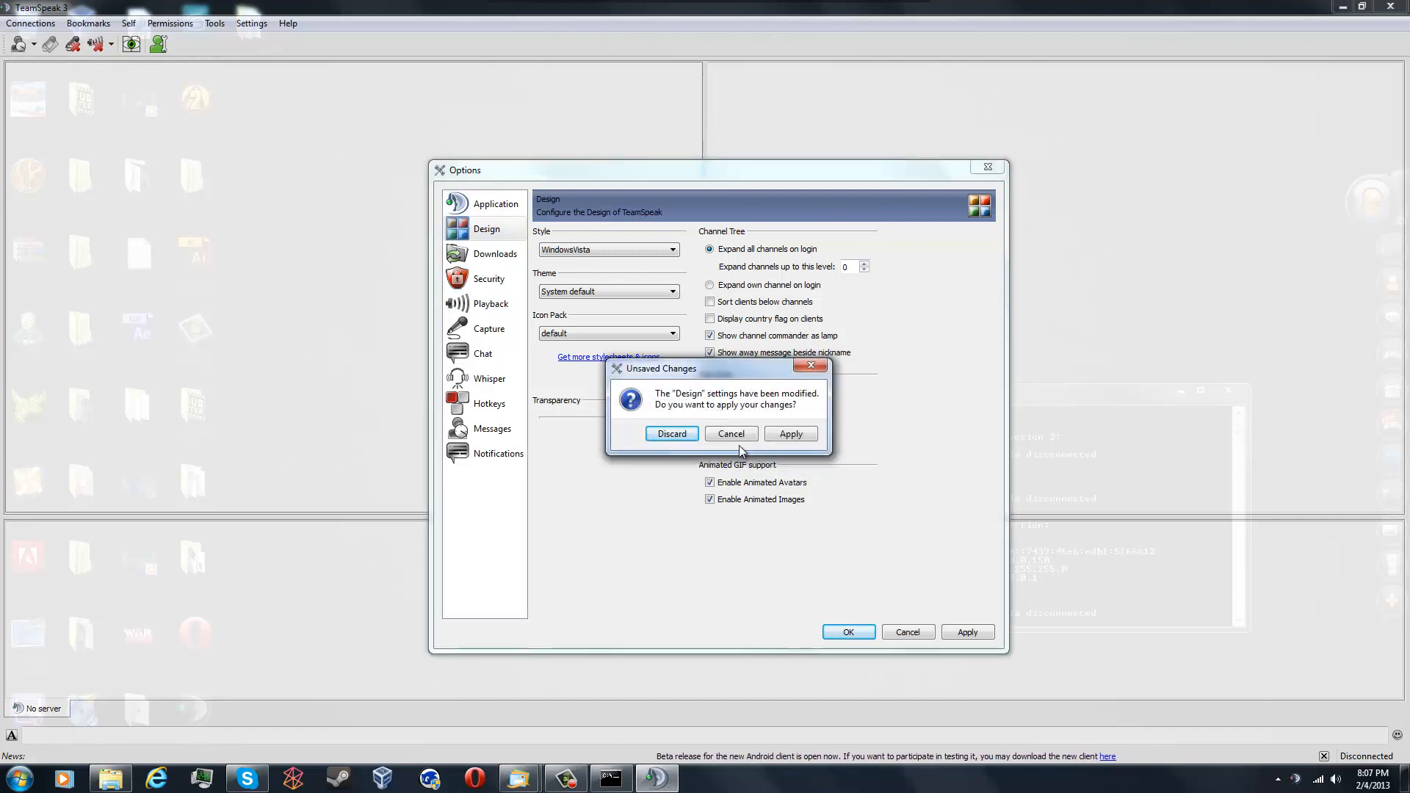
pyautogui.click(651, 434)
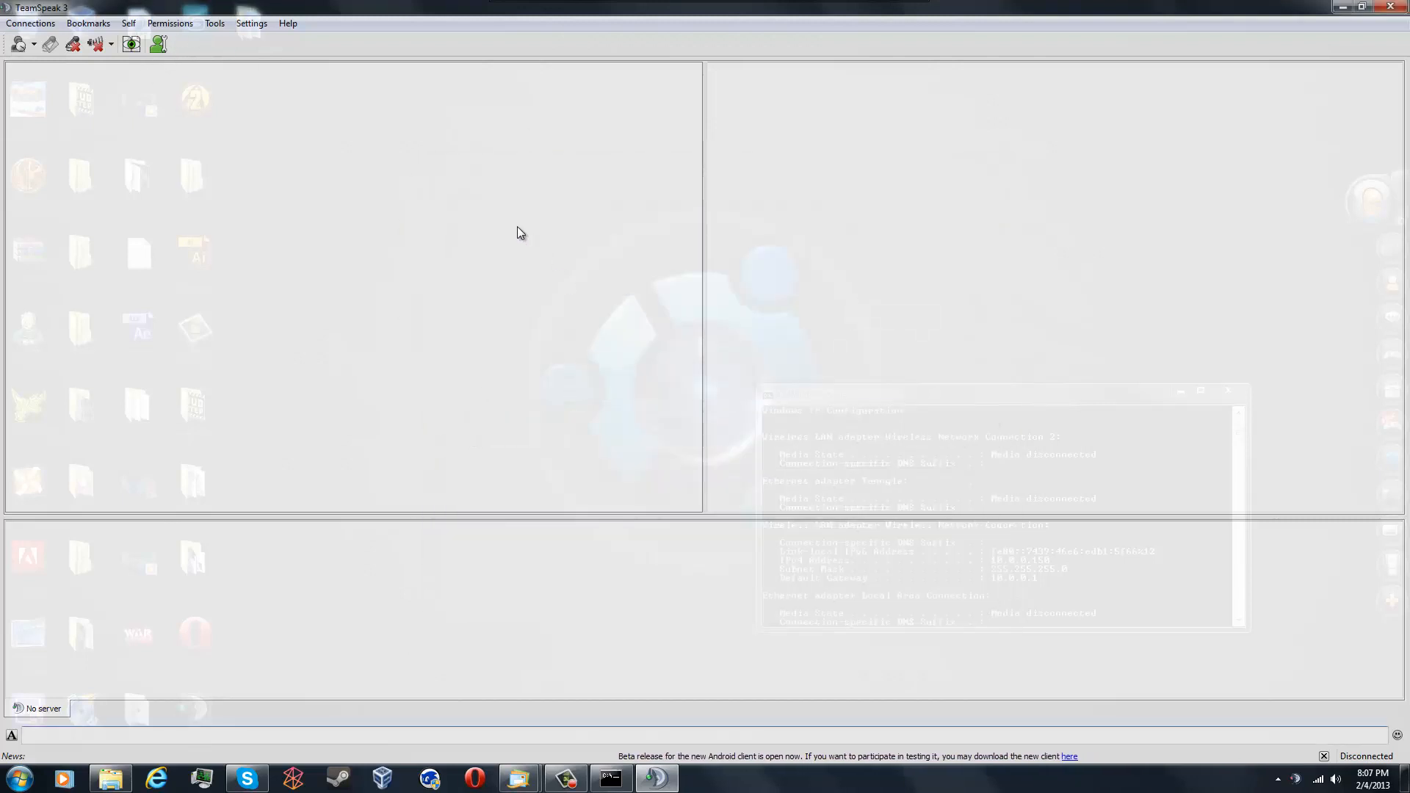
# View the list of installed client plugins with the AppScanner details, and close it
pyautogui.click(256, 23)
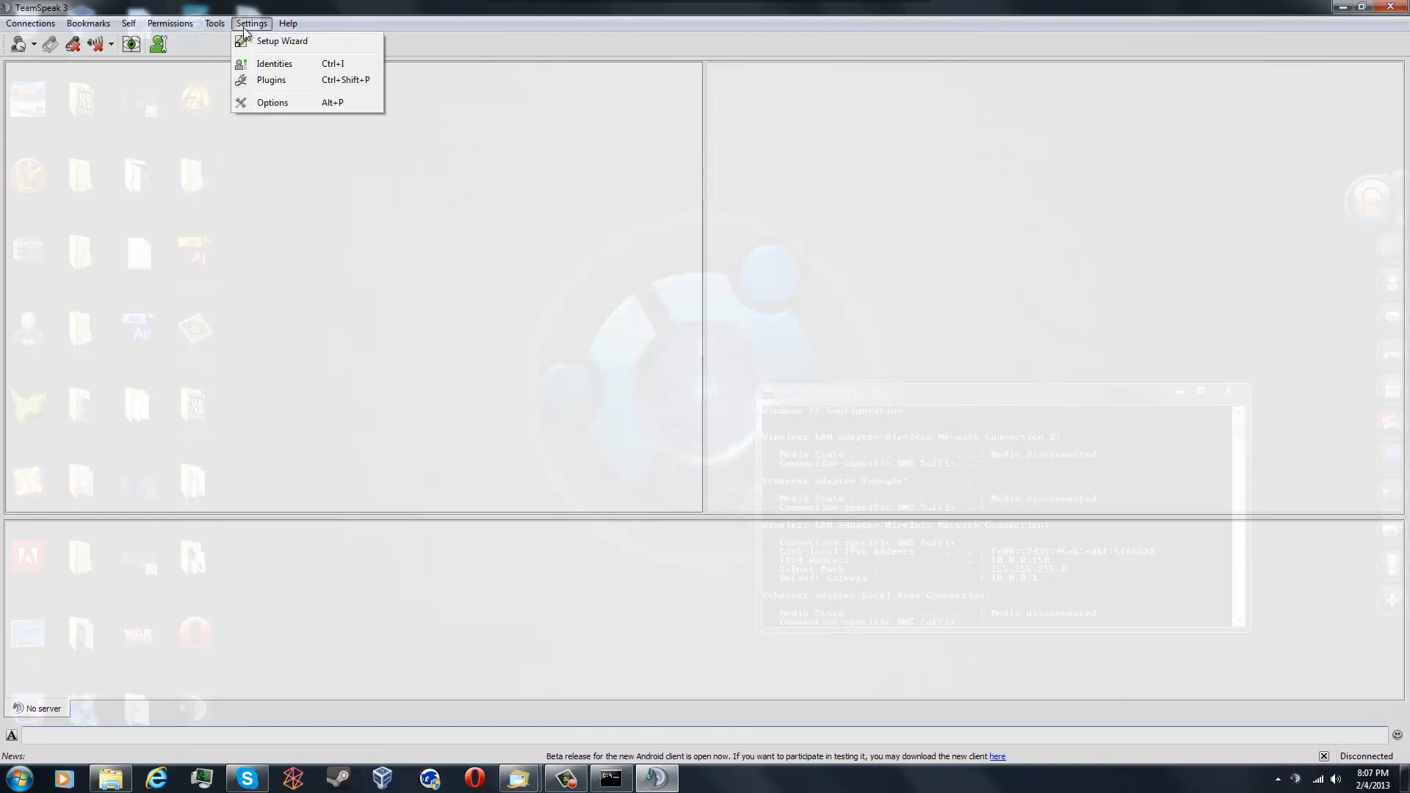
pyautogui.click(280, 82)
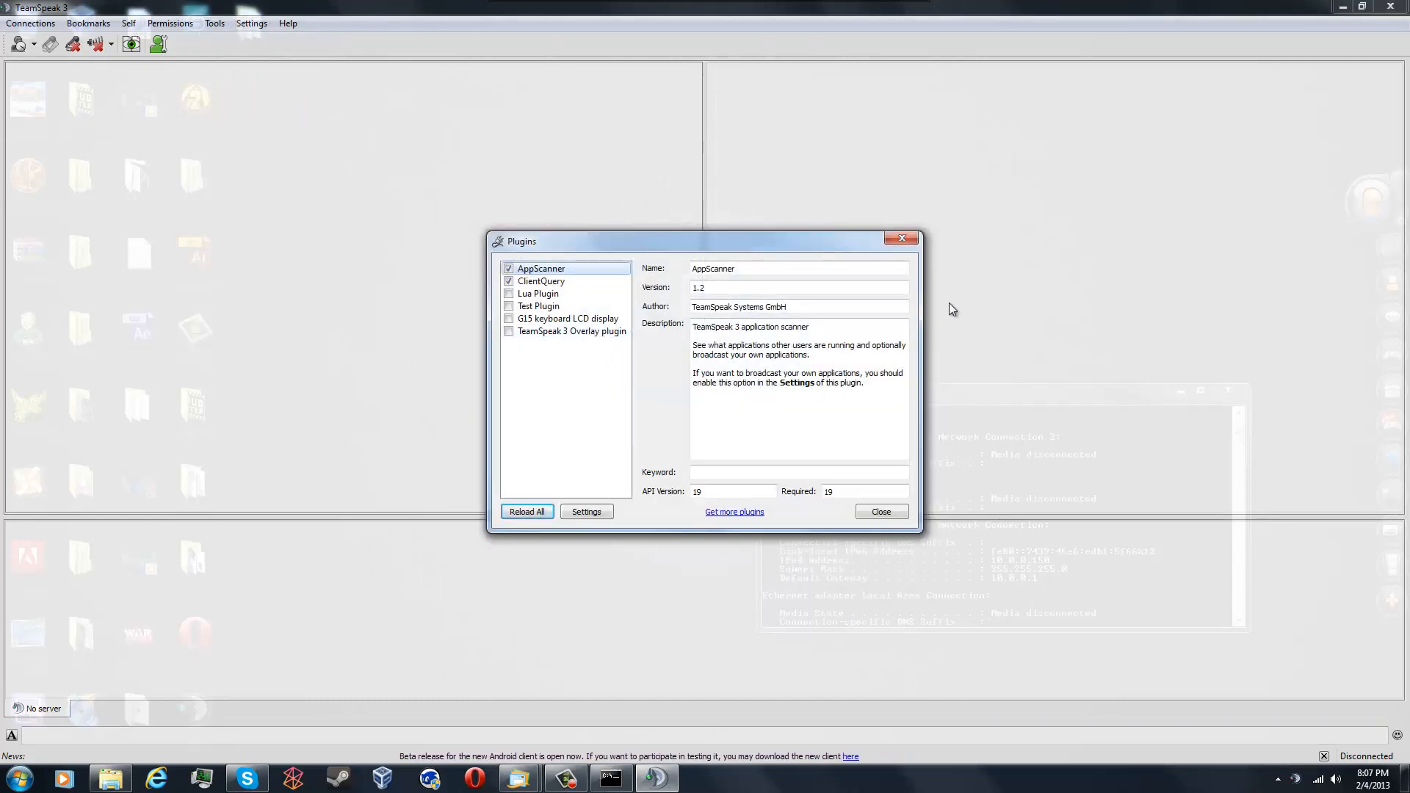
pyautogui.click(912, 238)
# Reopen the client's options, discard the Design changes, look through the Playback, Design and Downloads settings, and close the options
pyautogui.click(214, 23)
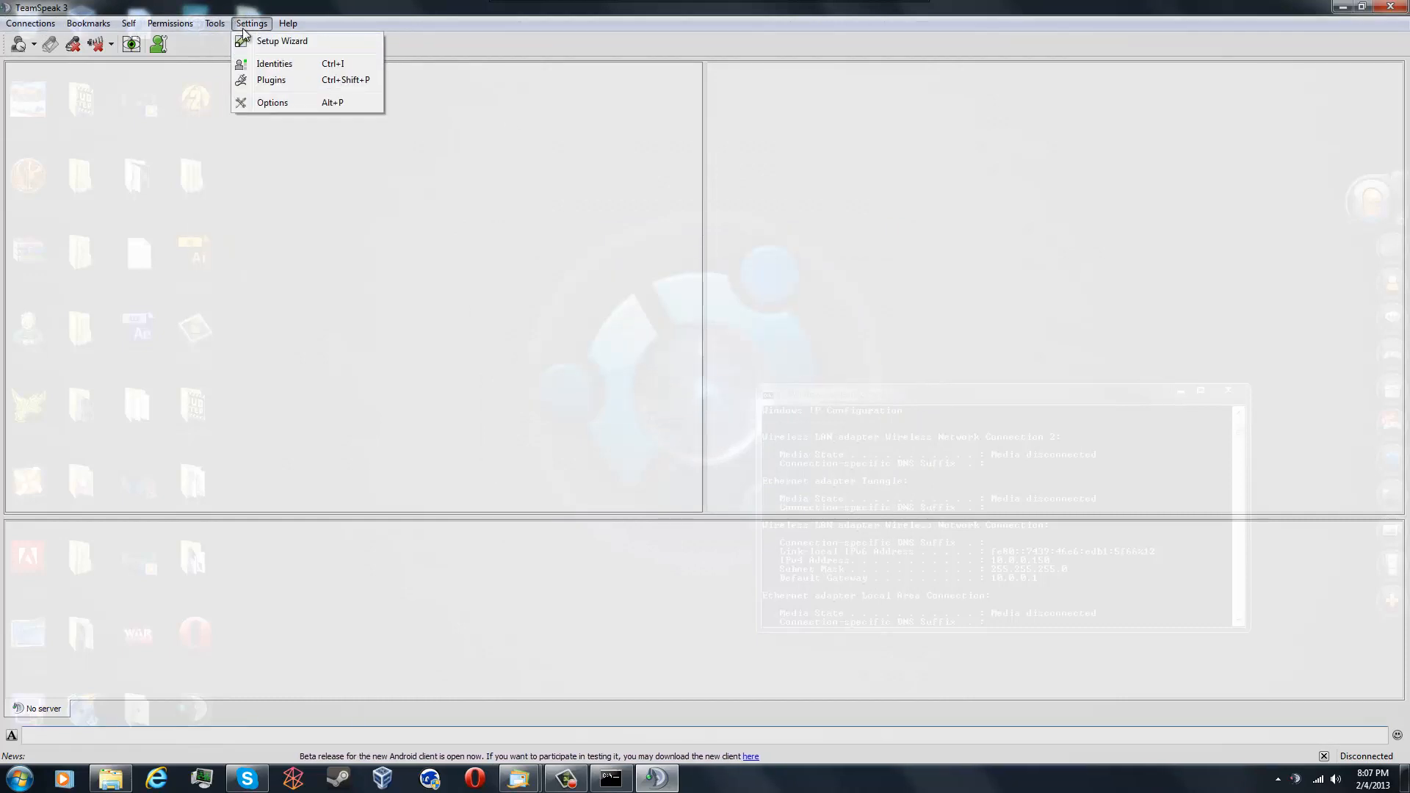
pyautogui.click(293, 105)
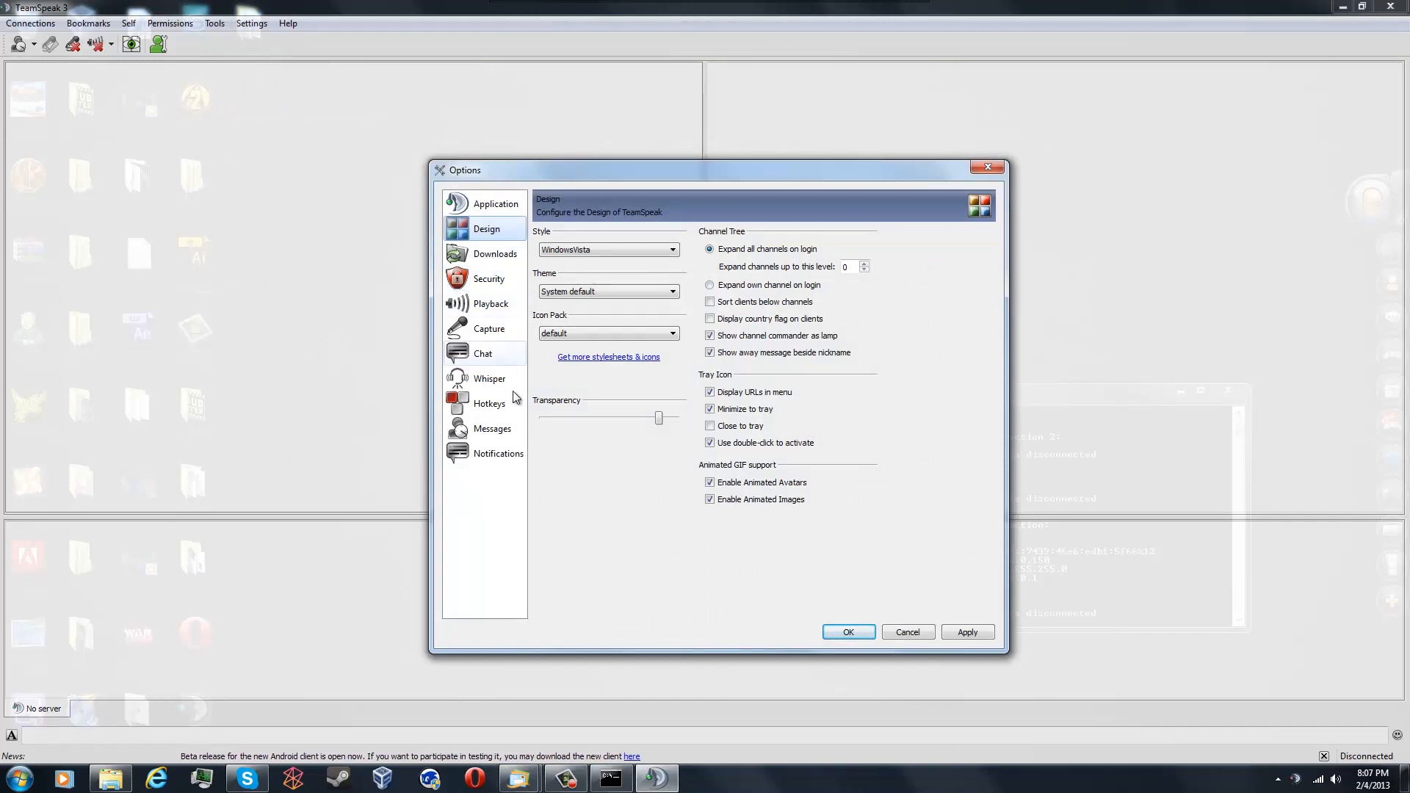
pyautogui.click(502, 308)
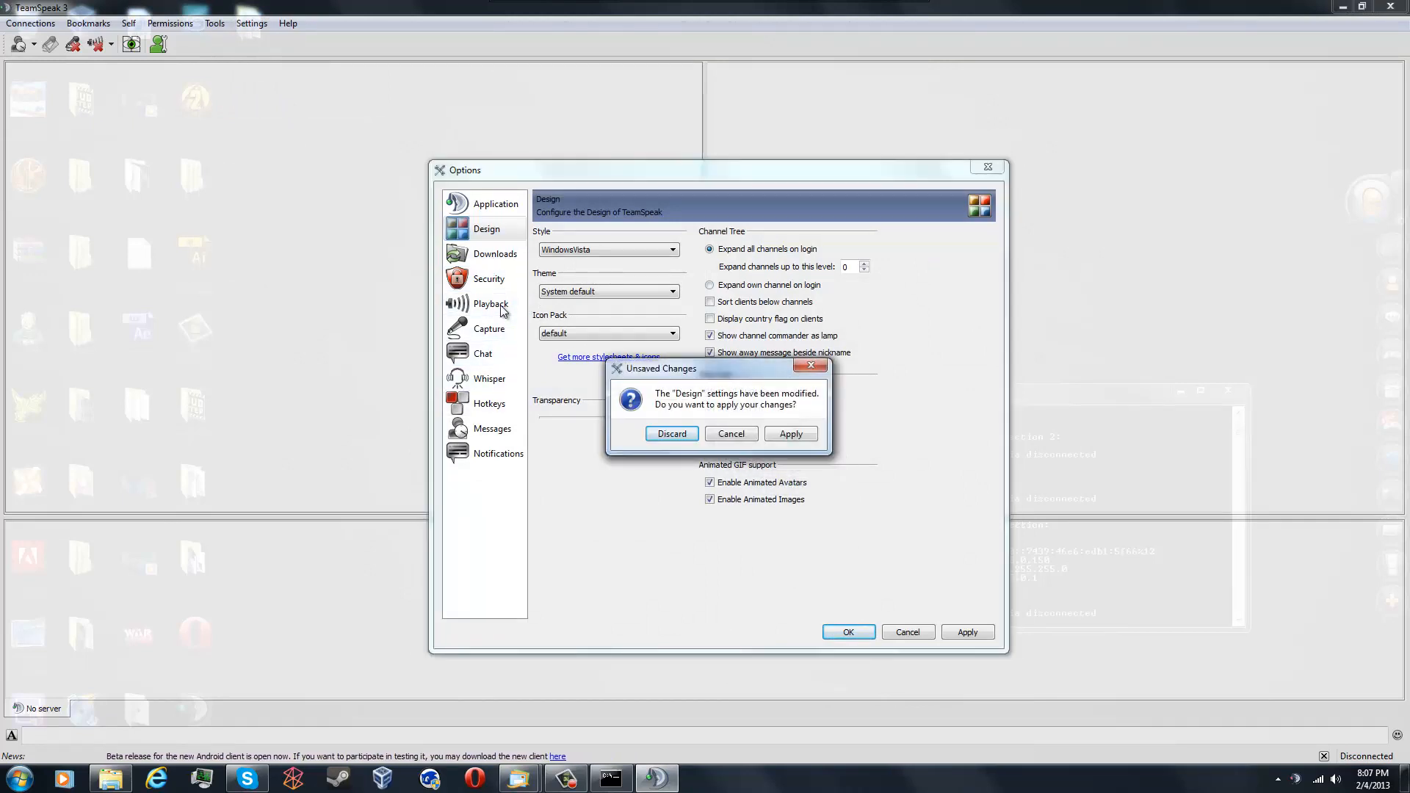
pyautogui.click(672, 434)
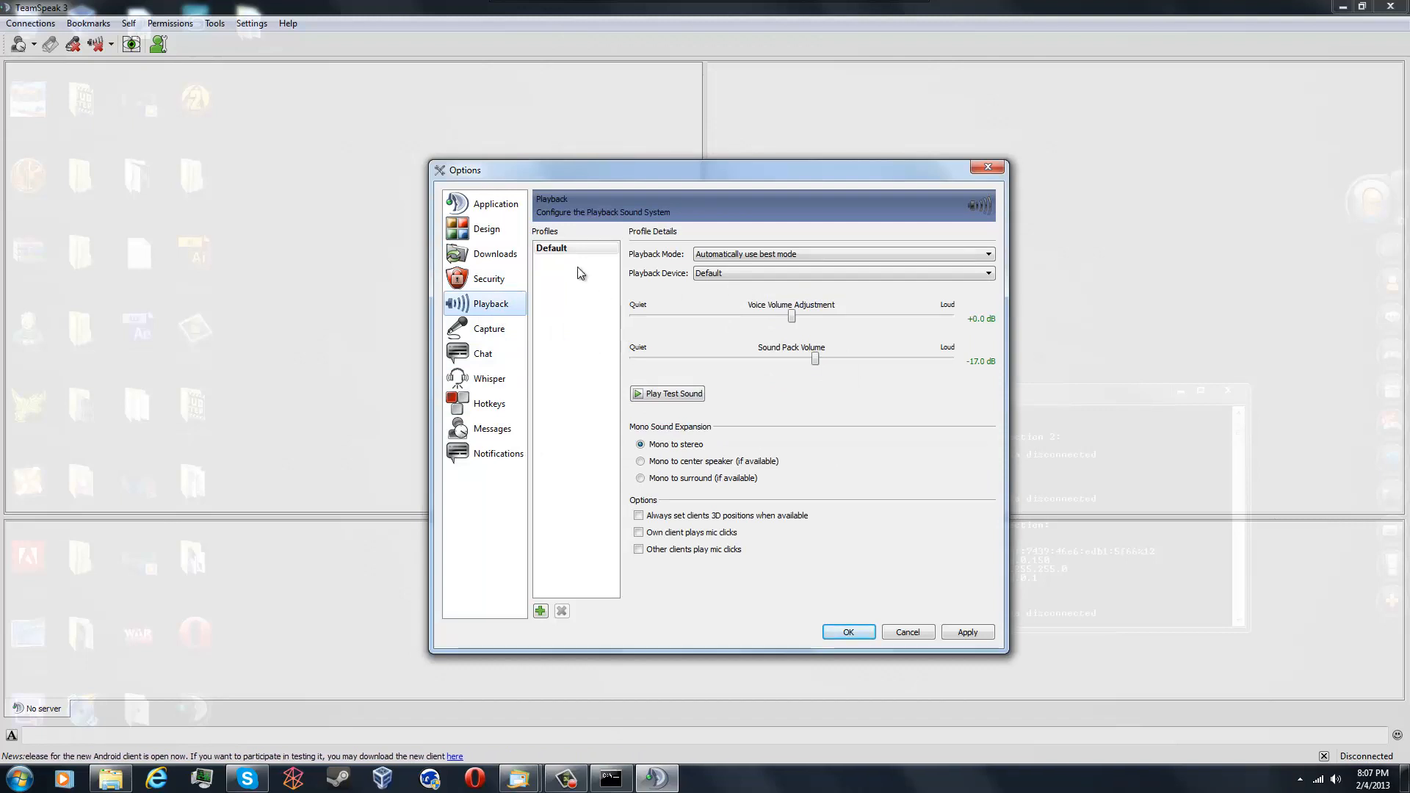
pyautogui.click(499, 206)
pyautogui.click(488, 230)
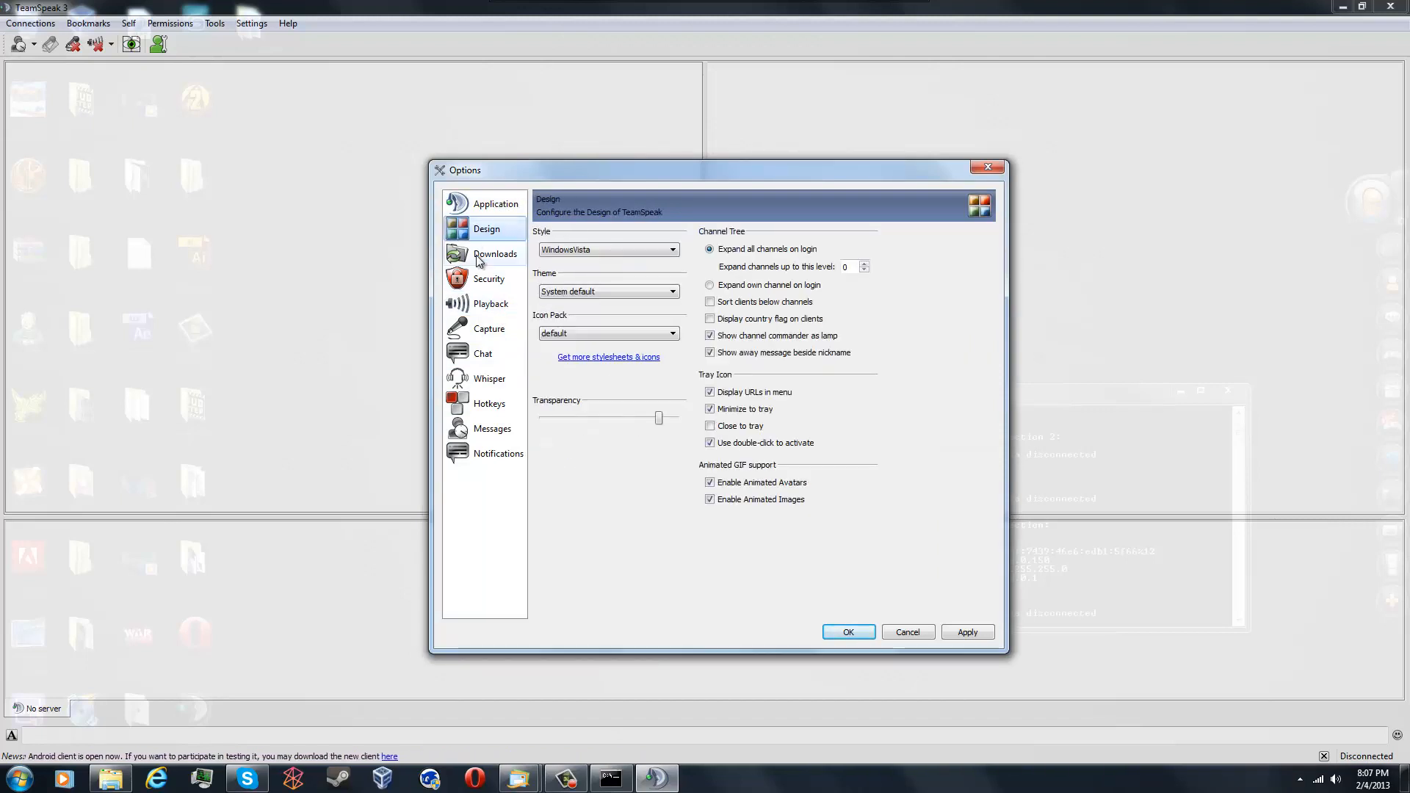
pyautogui.click(658, 427)
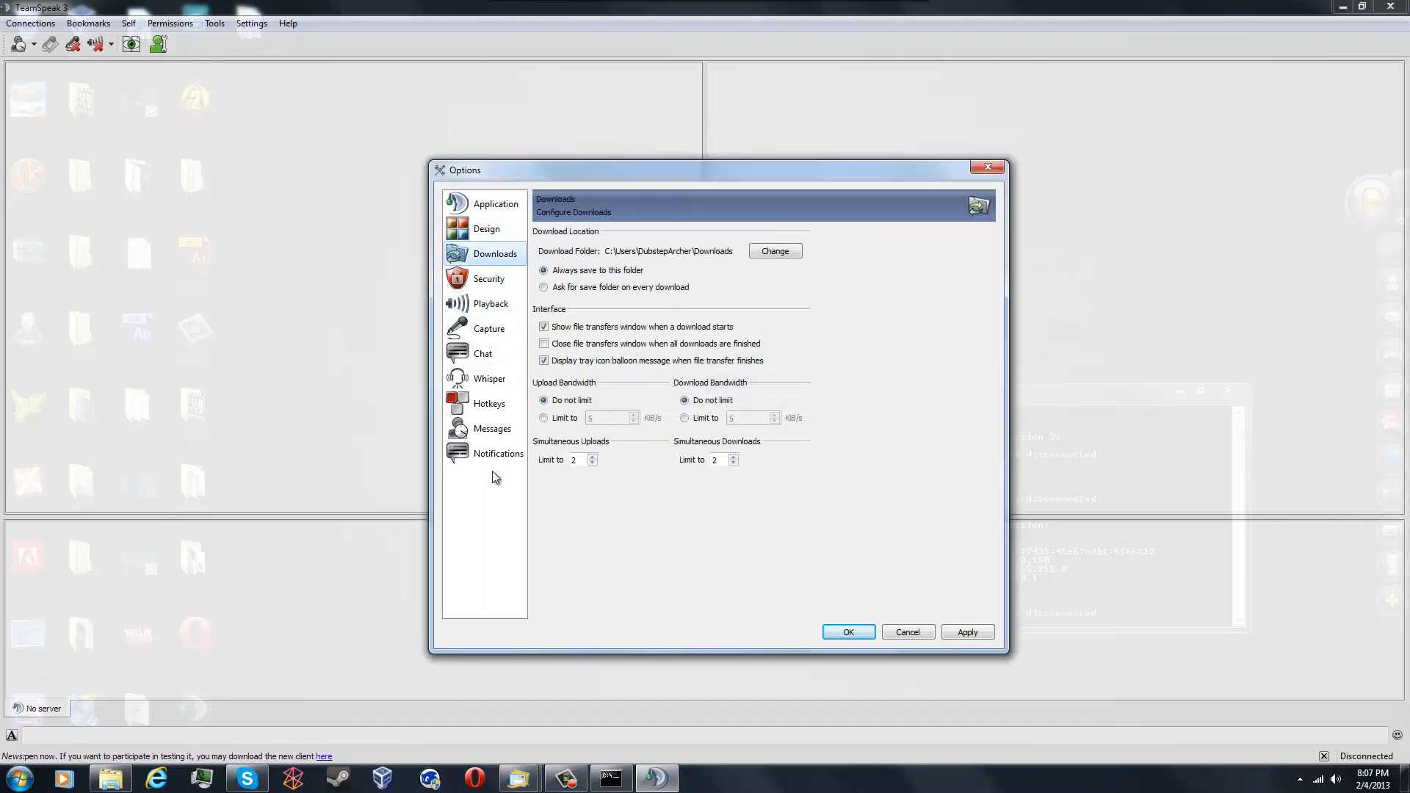
pyautogui.click(971, 169)
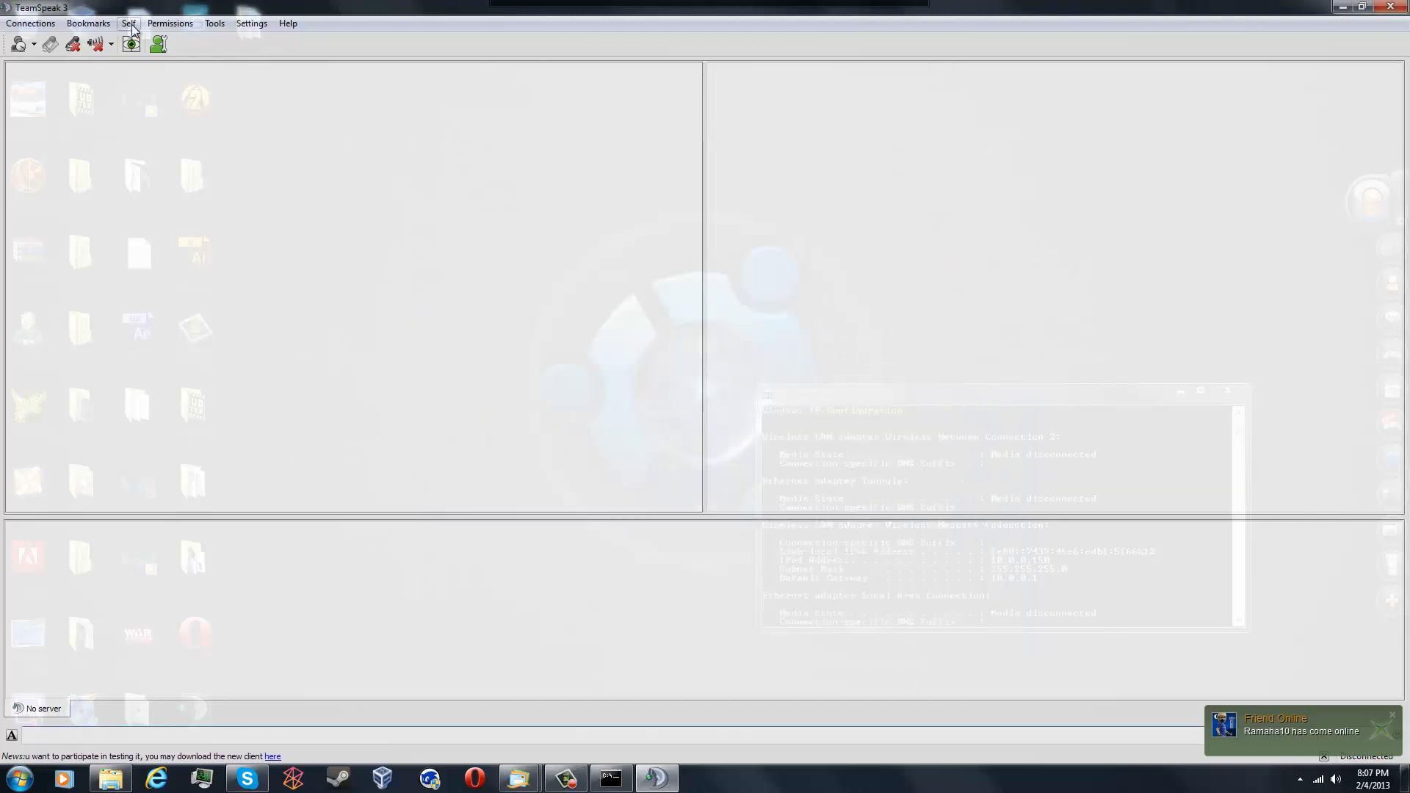
pyautogui.click(170, 23)
pyautogui.moveTo(82, 29)
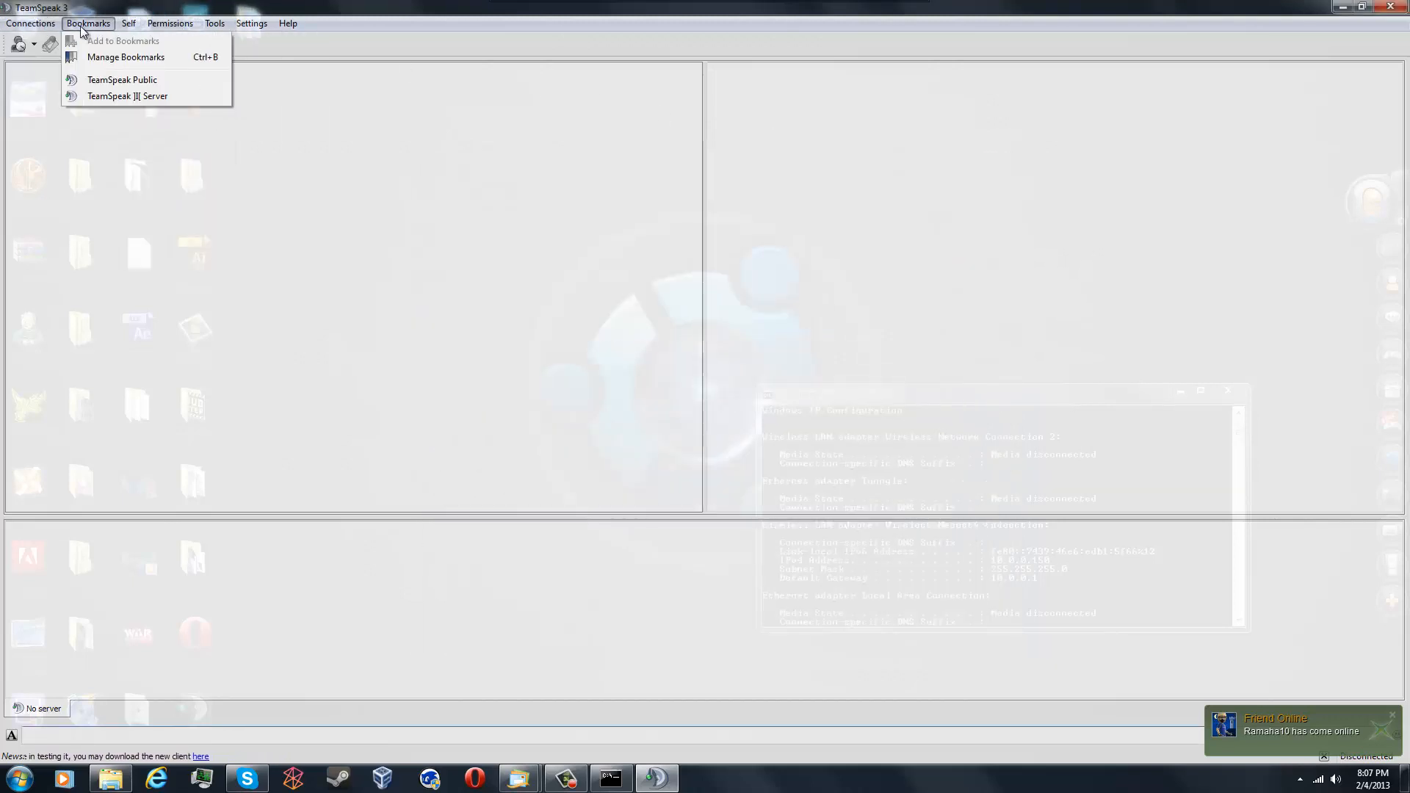
pyautogui.moveTo(131, 26)
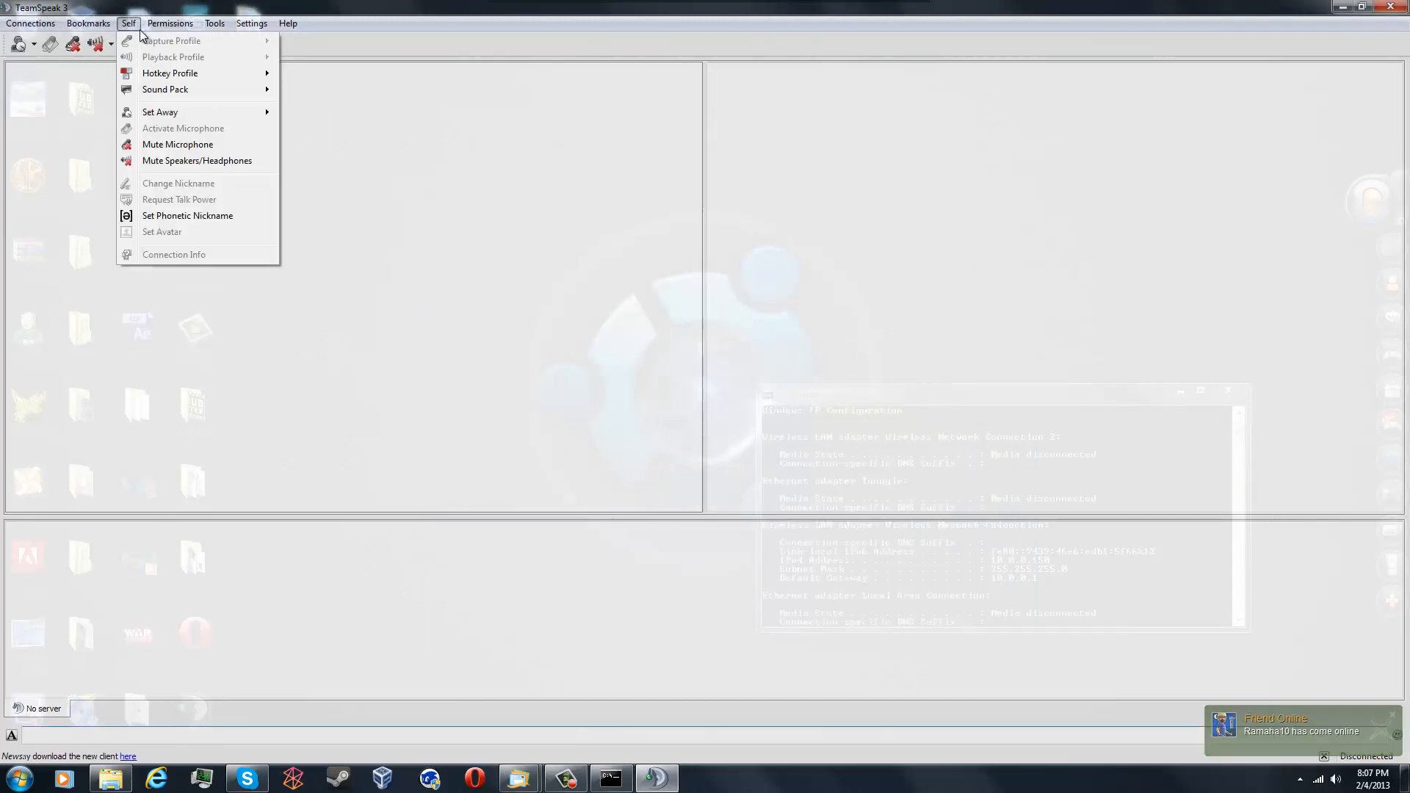
pyautogui.moveTo(229, 32)
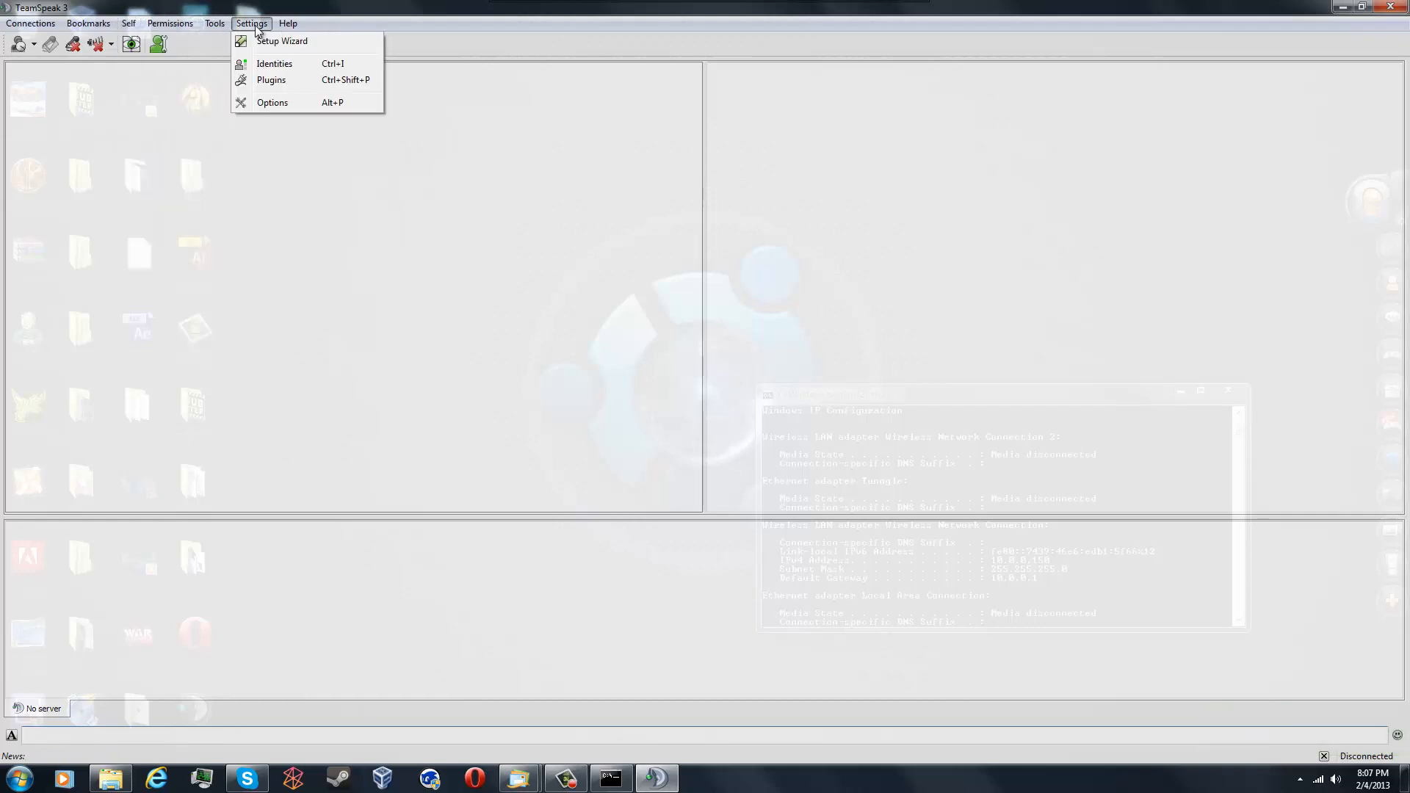
# Open the Connect dialog for a server connection and move it lower in the client window
pyautogui.moveTo(12, 20)
pyautogui.click(42, 40)
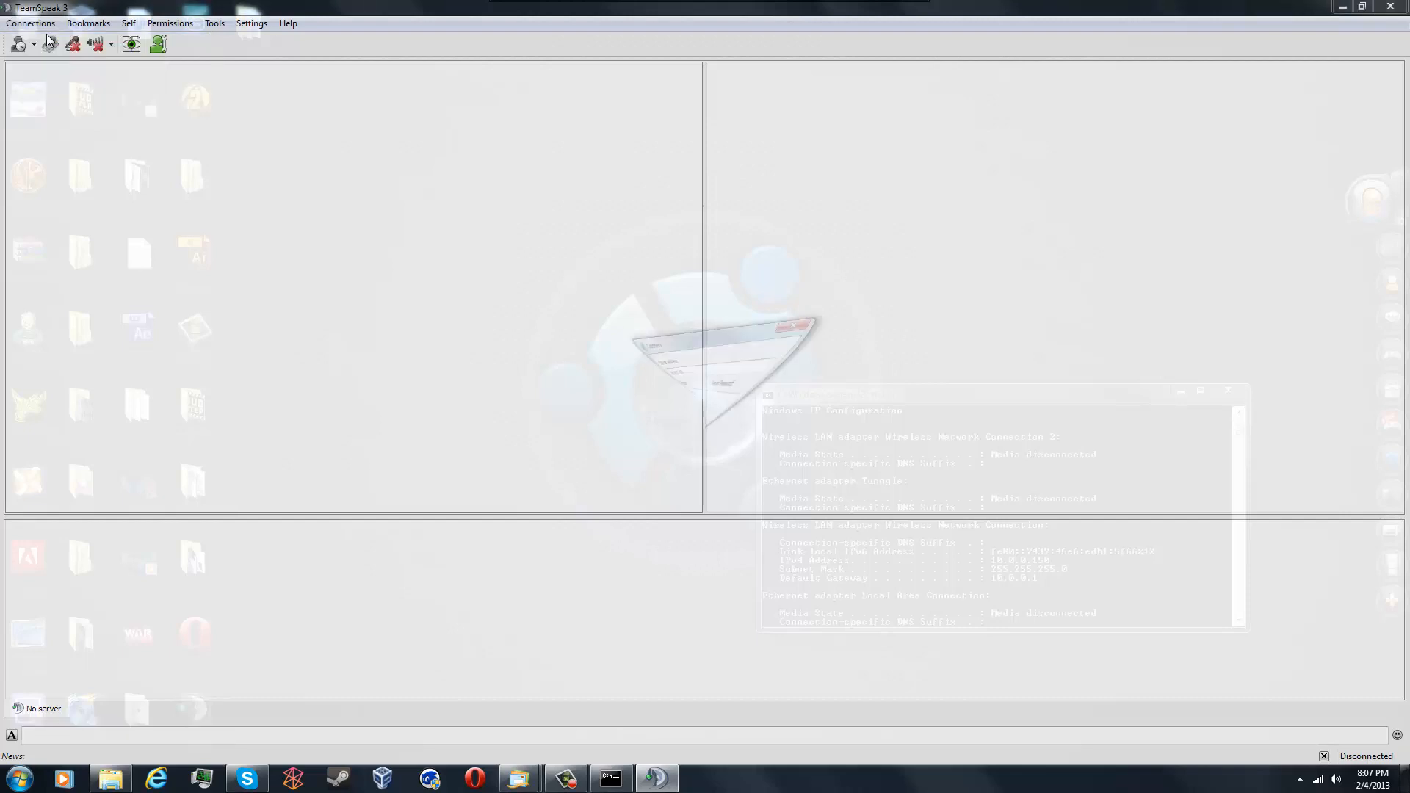
pyautogui.click(643, 311)
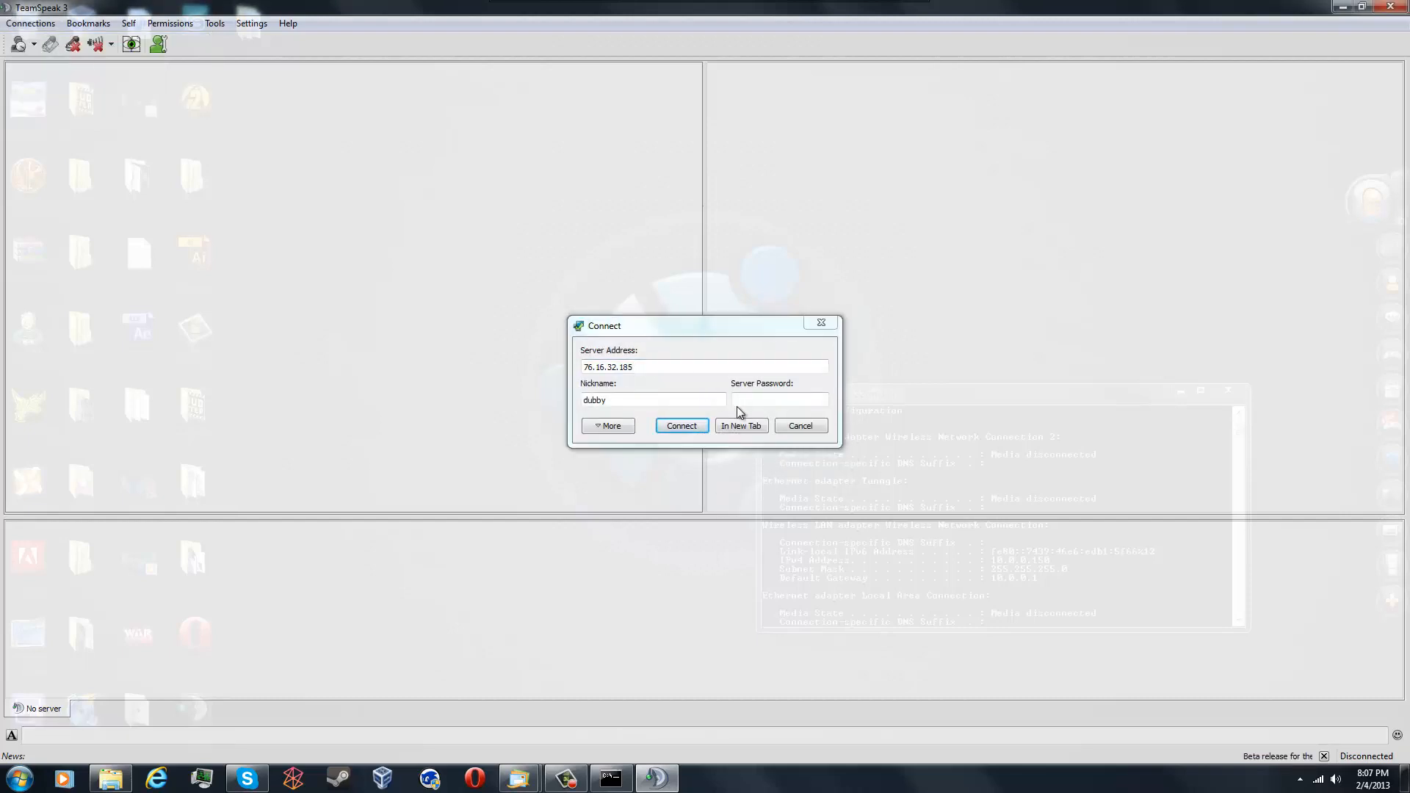
pyautogui.moveTo(610, 328); pyautogui.dragTo(464, 379)
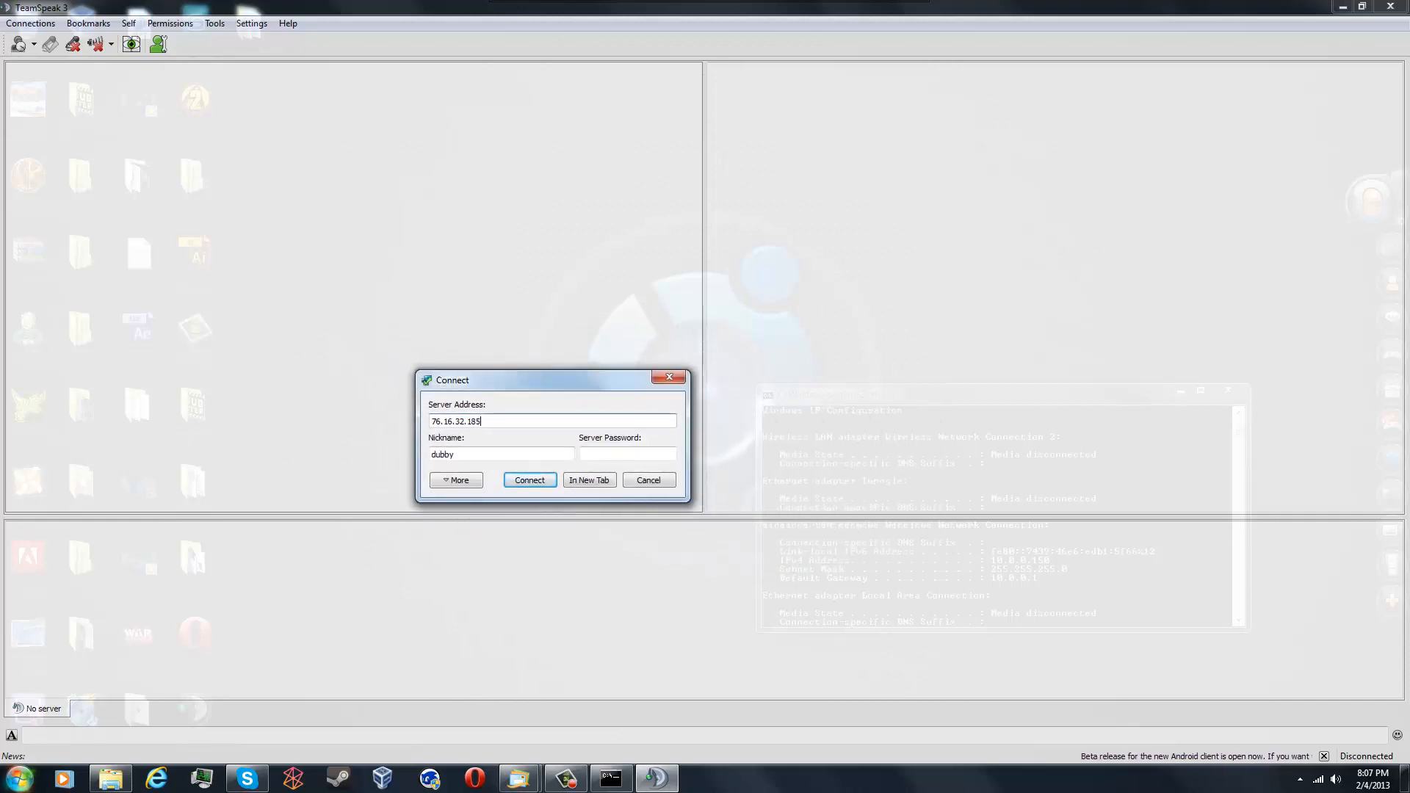
# Switch to Safari and search Bing for "whats my ip"
pyautogui.click(20, 778)
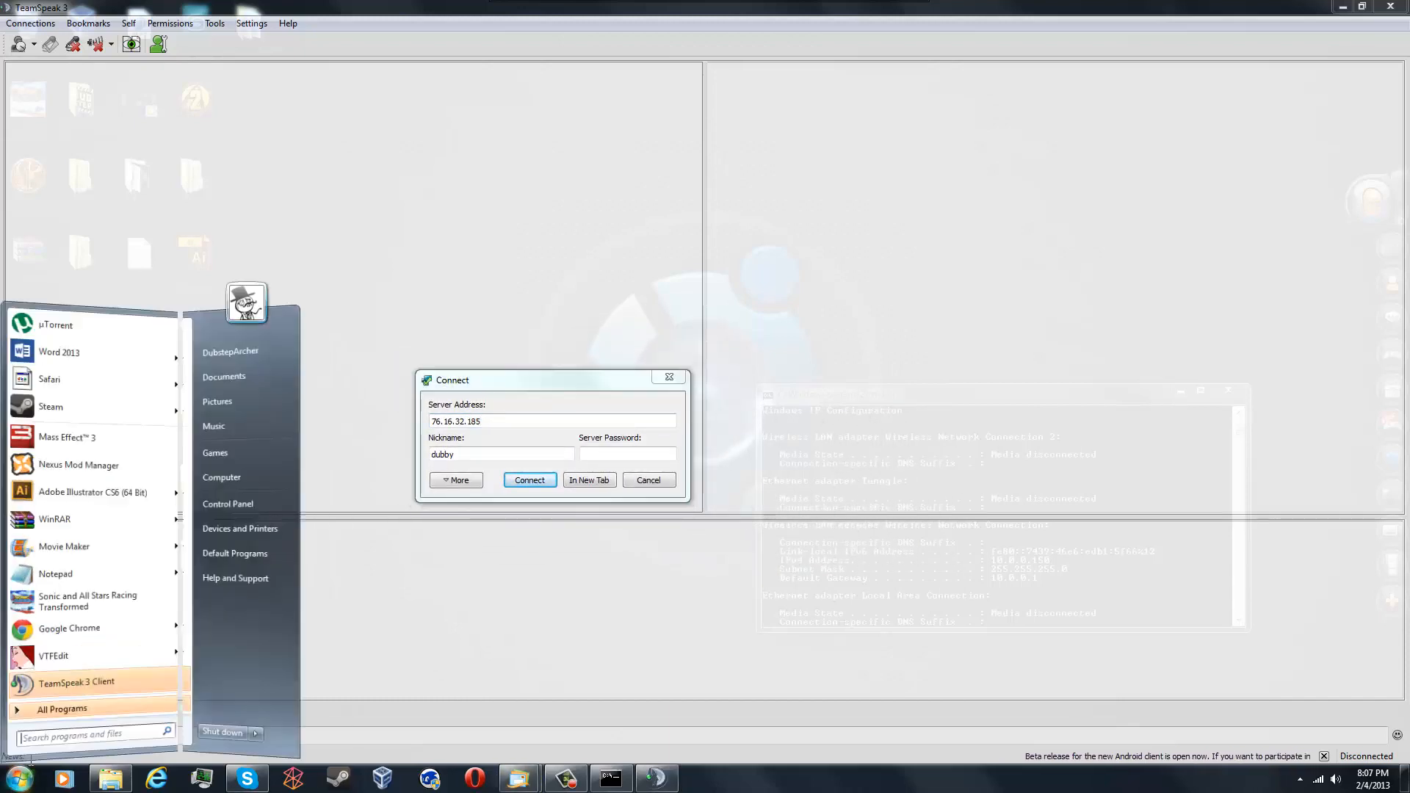
pyautogui.click(73, 381)
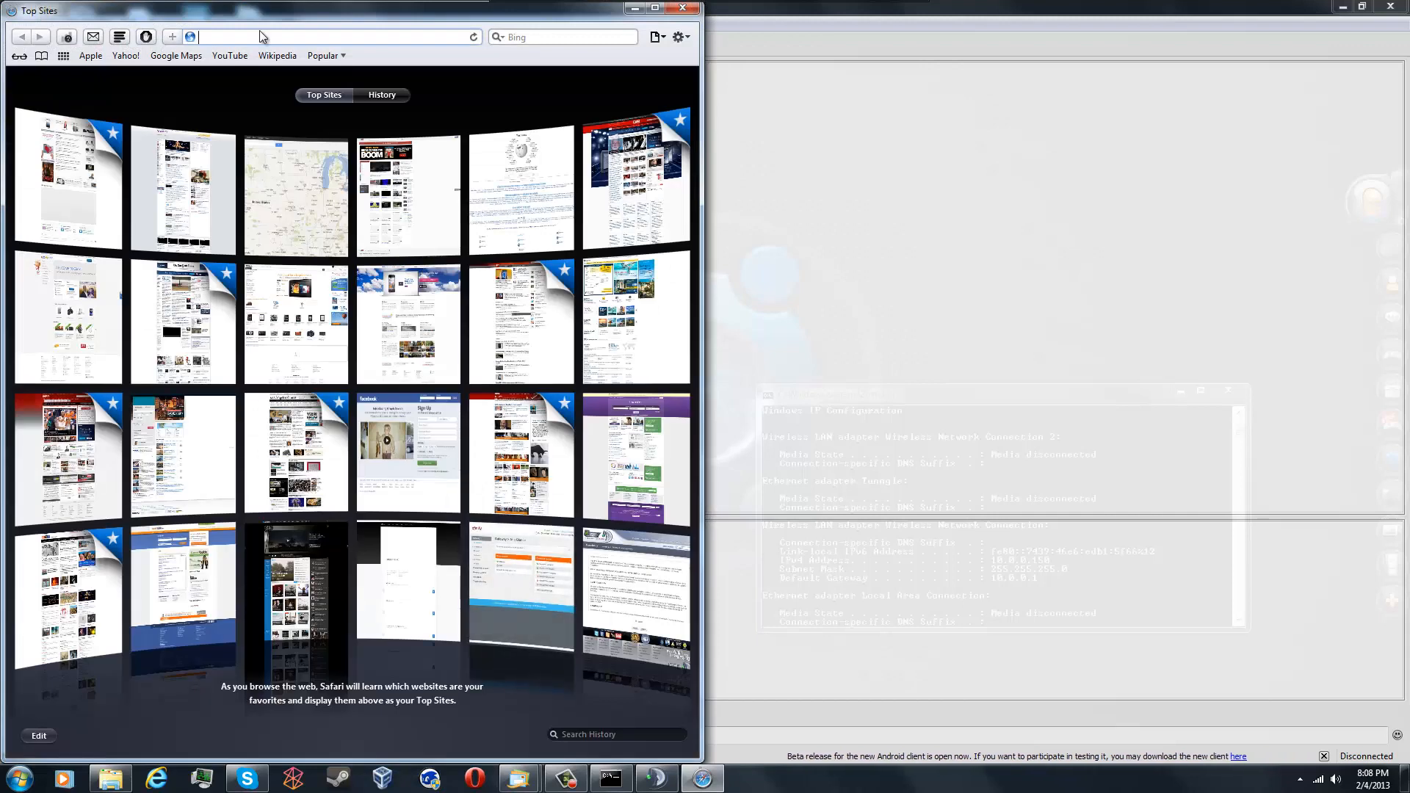
pyautogui.click(533, 38)
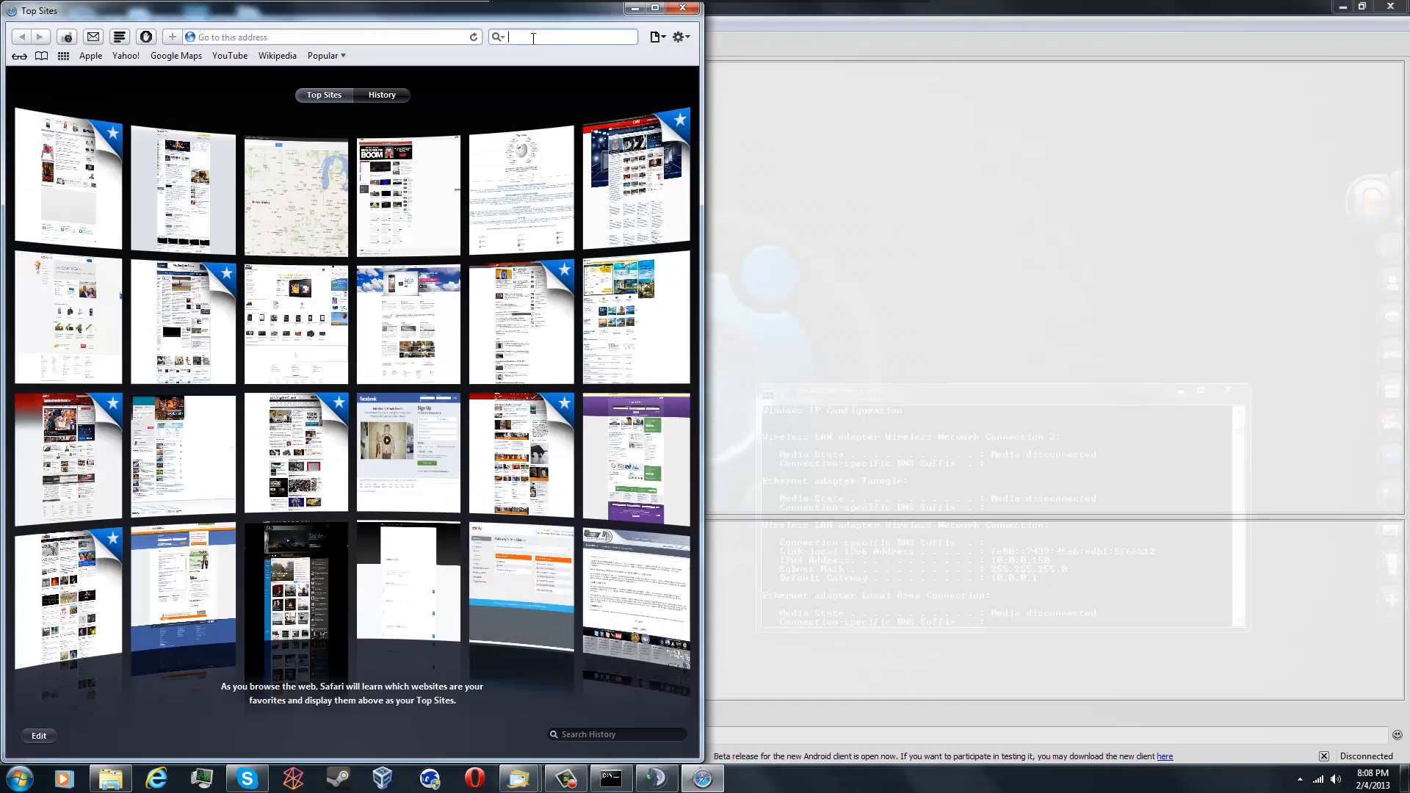
pyautogui.write('i')
pyautogui.press('BackSpace')
pyautogui.write('what')
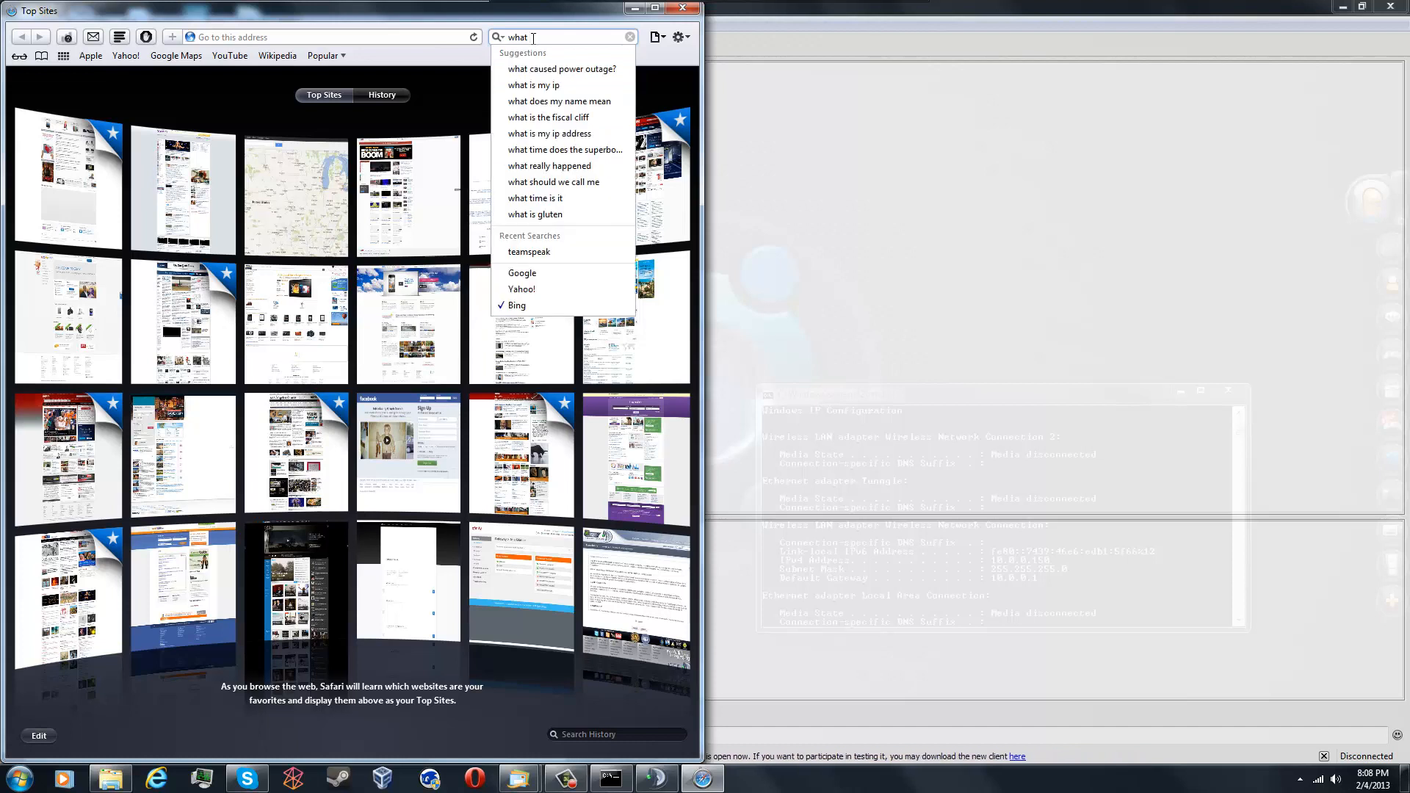
pyautogui.write('s my ')
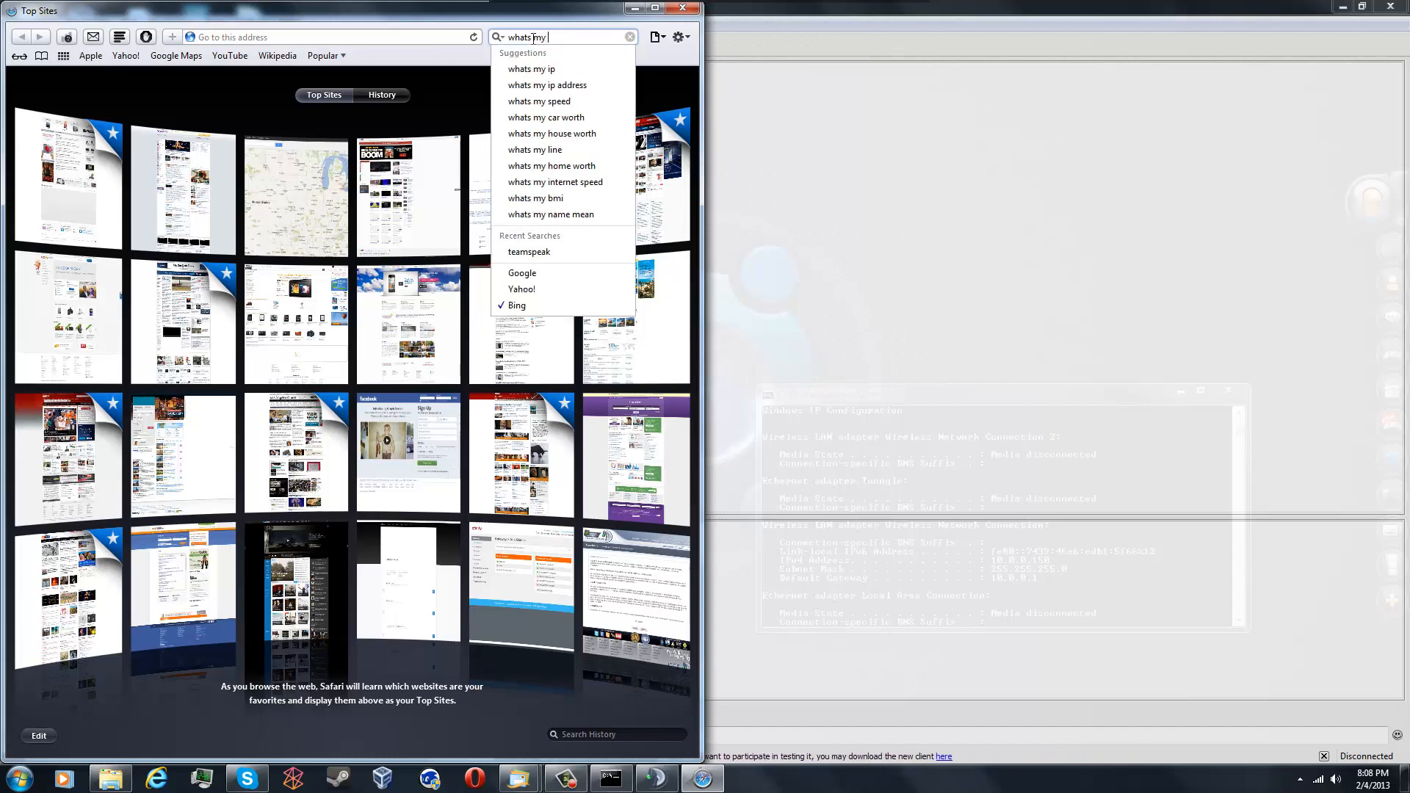
pyautogui.write('ip')
pyautogui.press('Return')
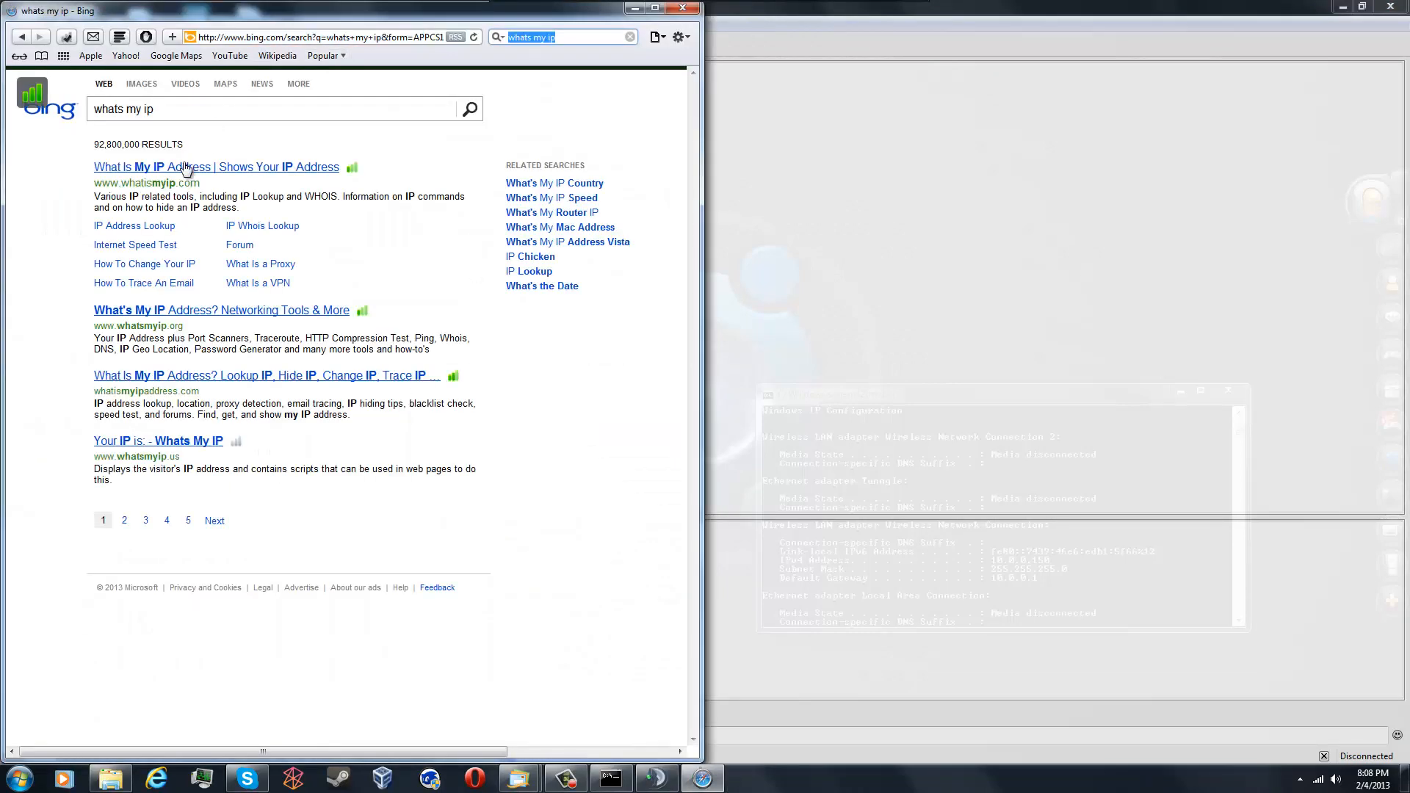
# Open the whatismyip.com result, read the public IP address shown there, and close the browser
pyautogui.click(290, 169)
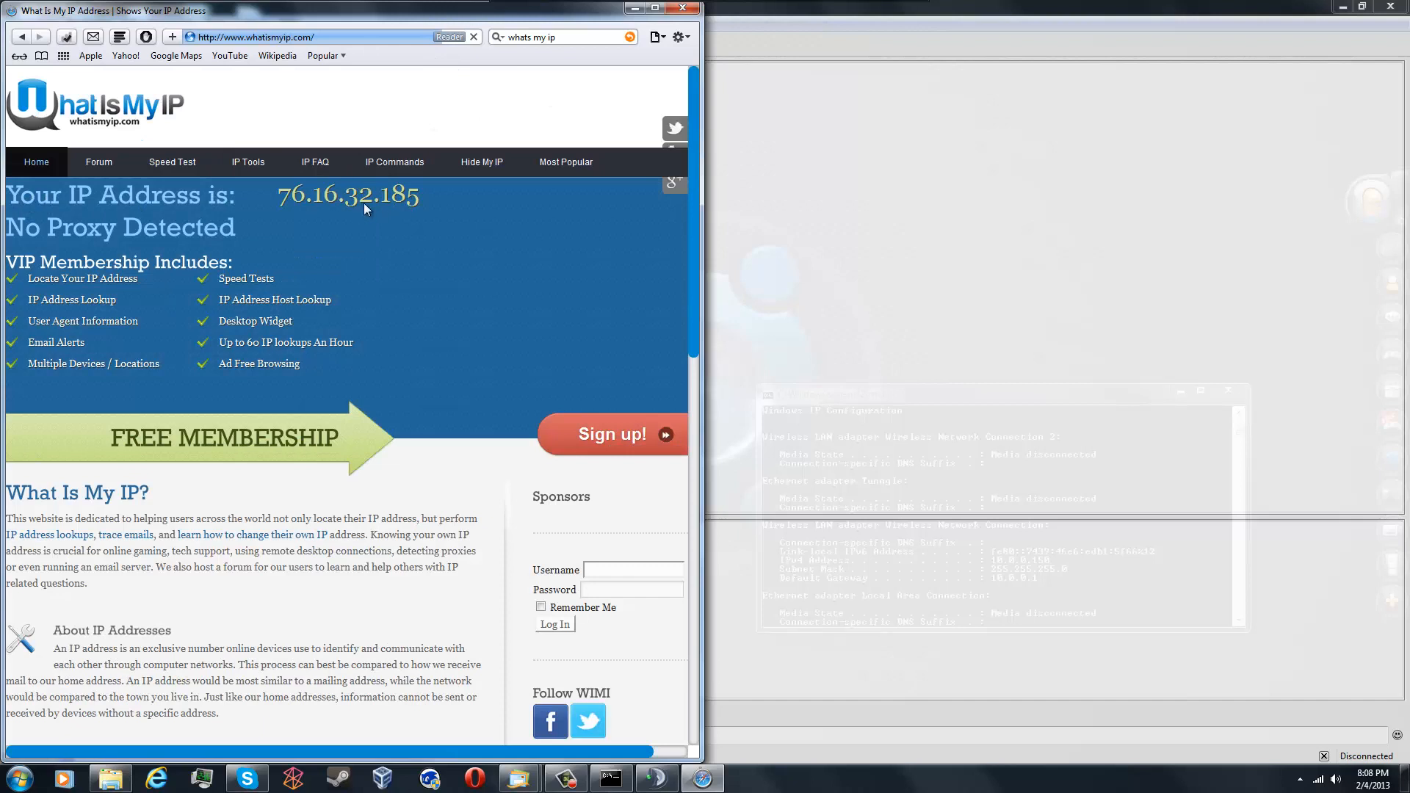
pyautogui.moveTo(281, 197); pyautogui.dragTo(423, 199)
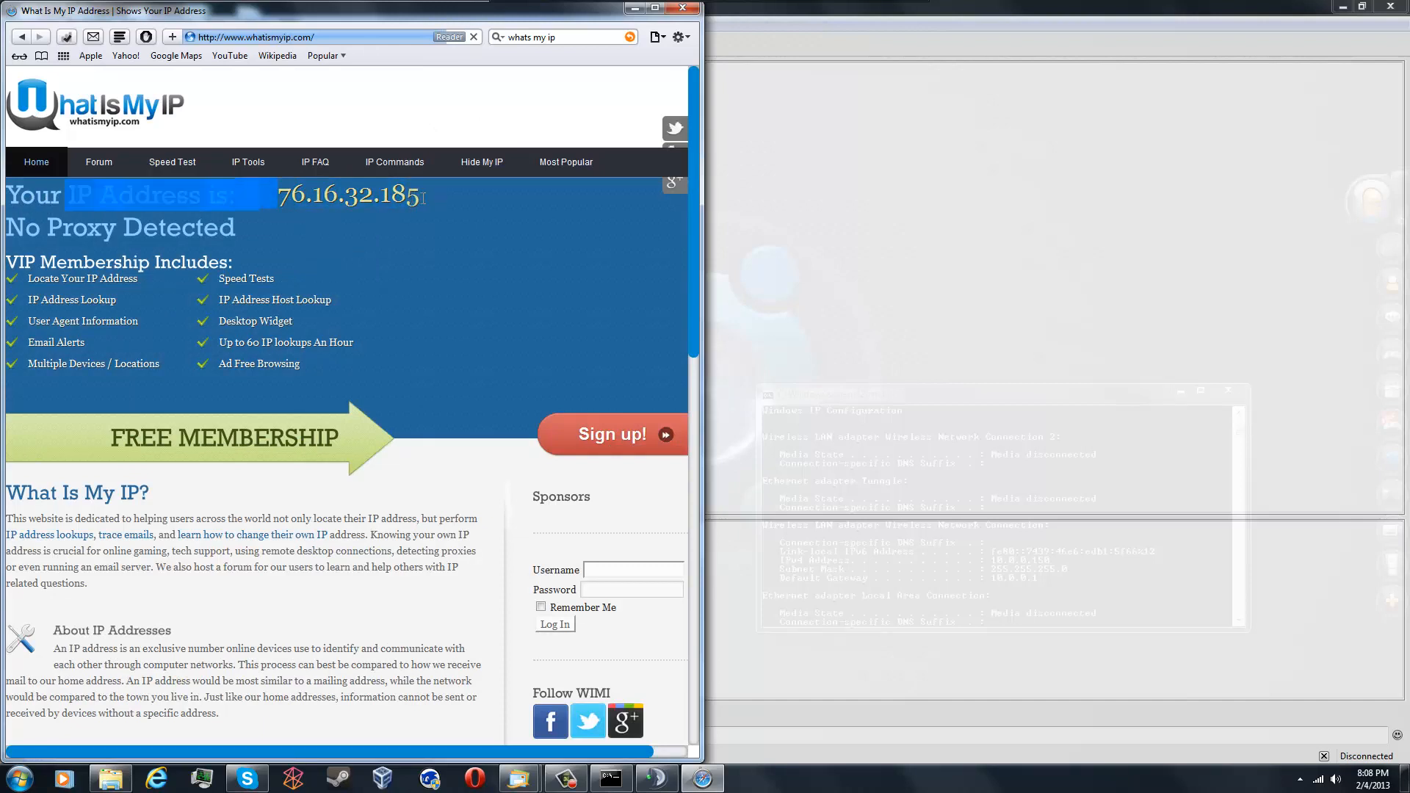
pyautogui.click(682, 9)
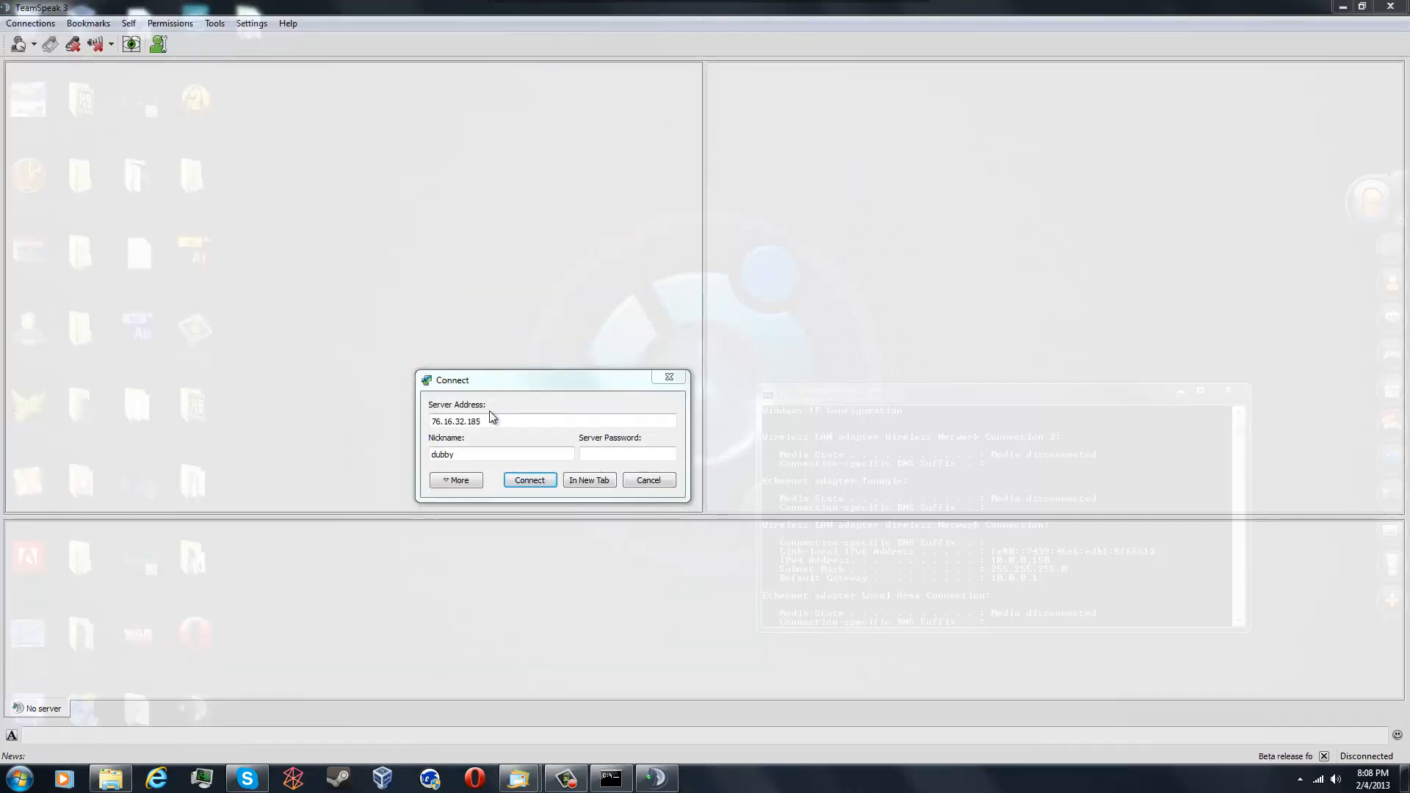
# Connect the client to the server at 76.16.32.185 without a server password and check the connection status
pyautogui.click(493, 422)
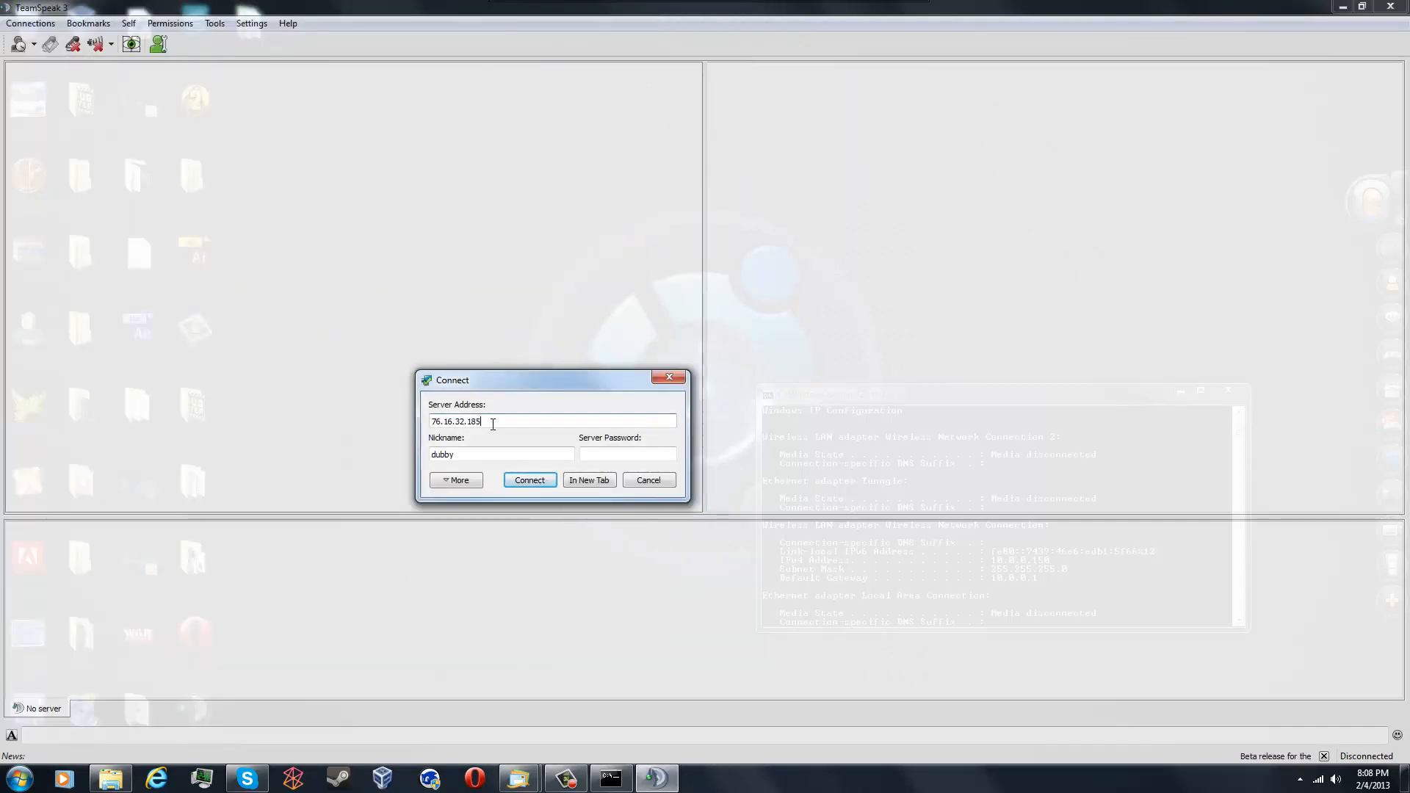
pyautogui.click(526, 480)
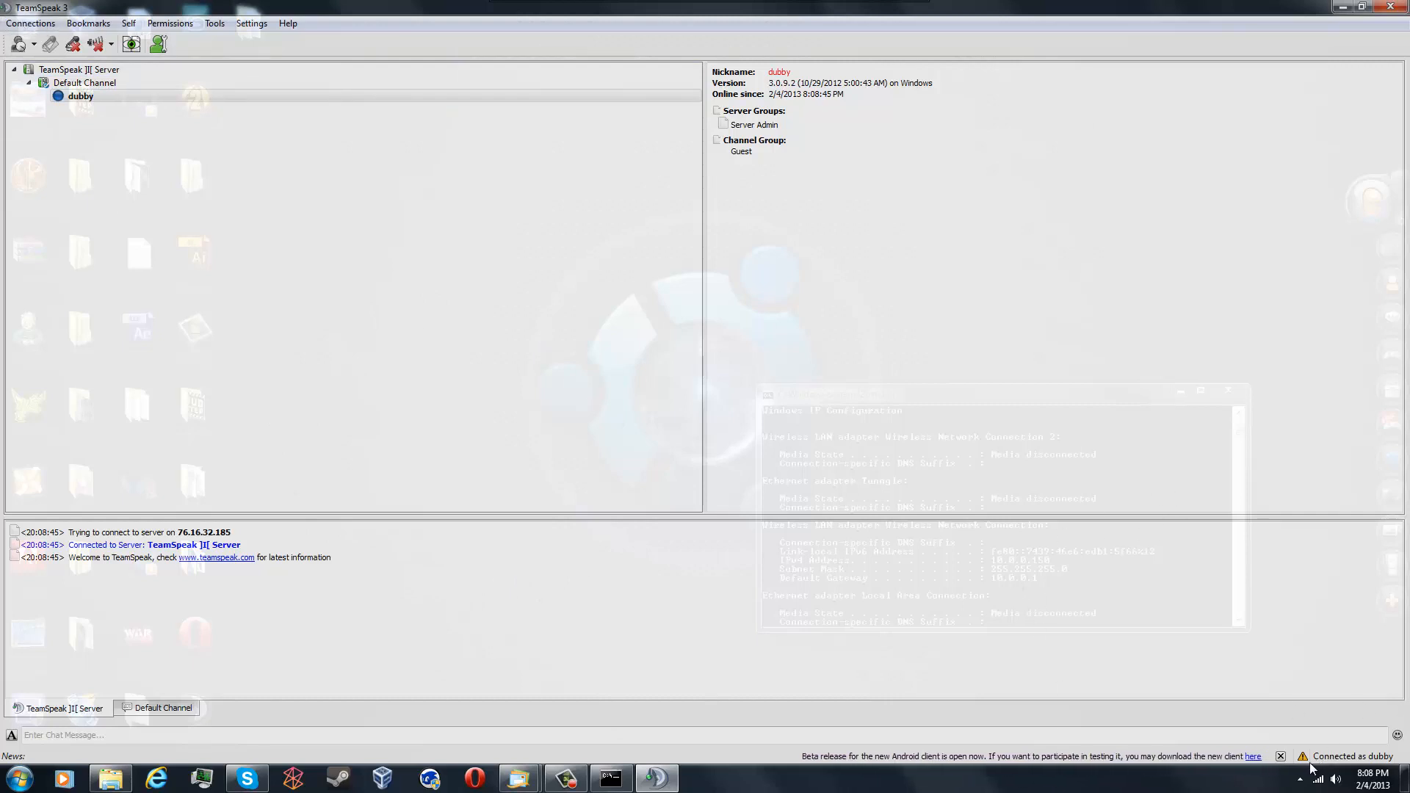
pyautogui.moveTo(1308, 760)
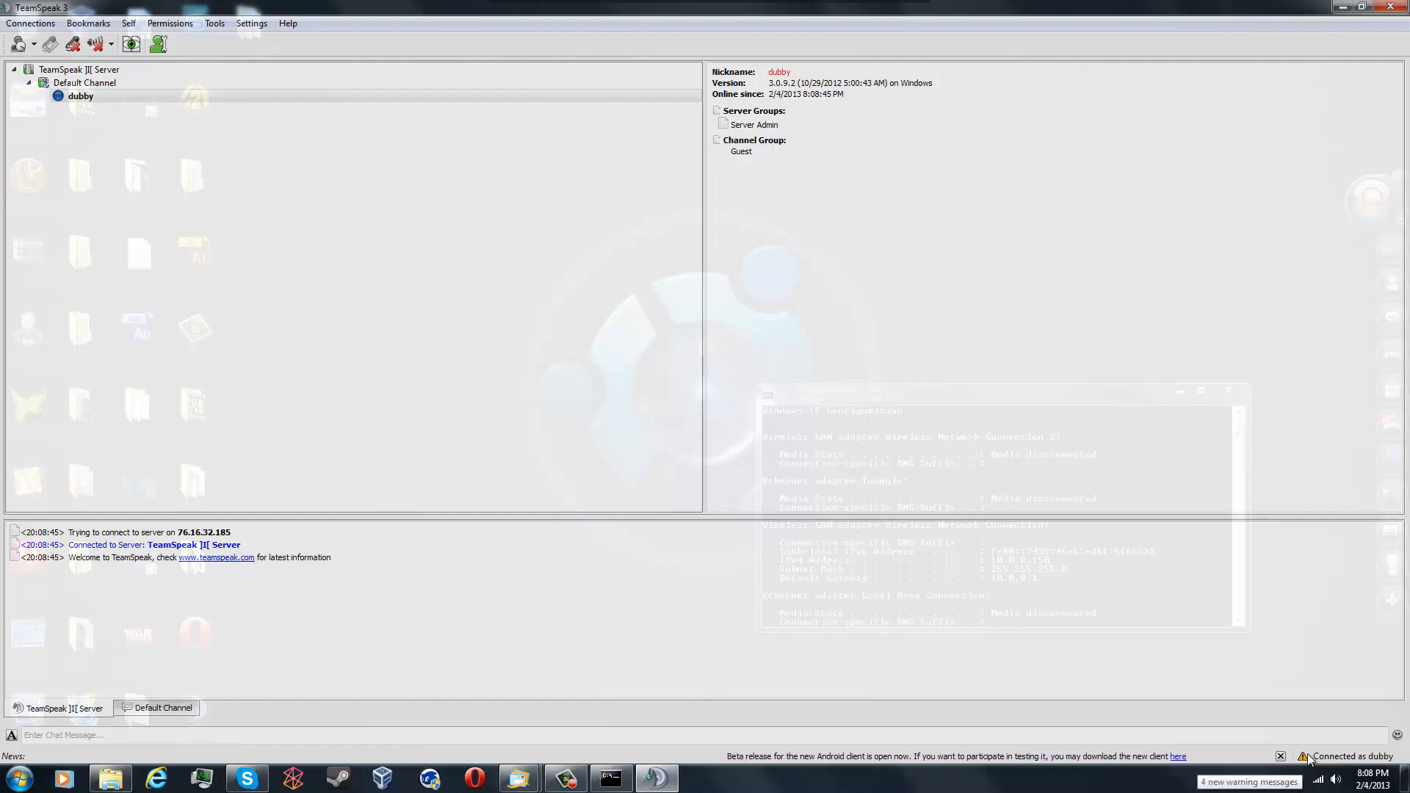